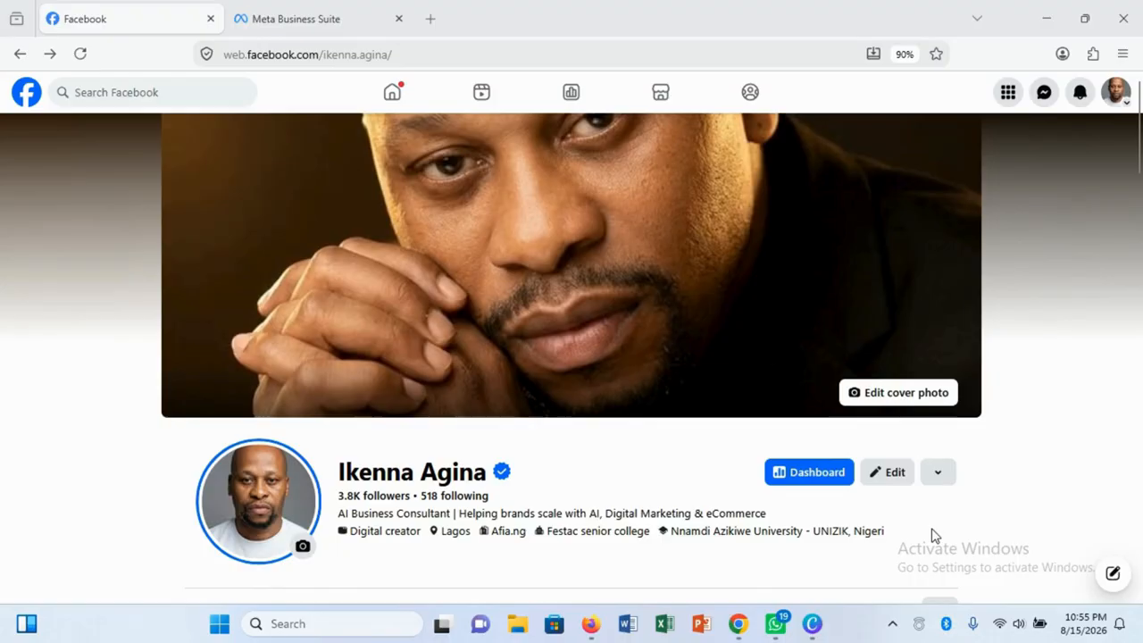
- Switch to the Nextify home page in Chrome and look over its prompt box and creation options
{"action": "left_click", "coordinate": [738, 624]}
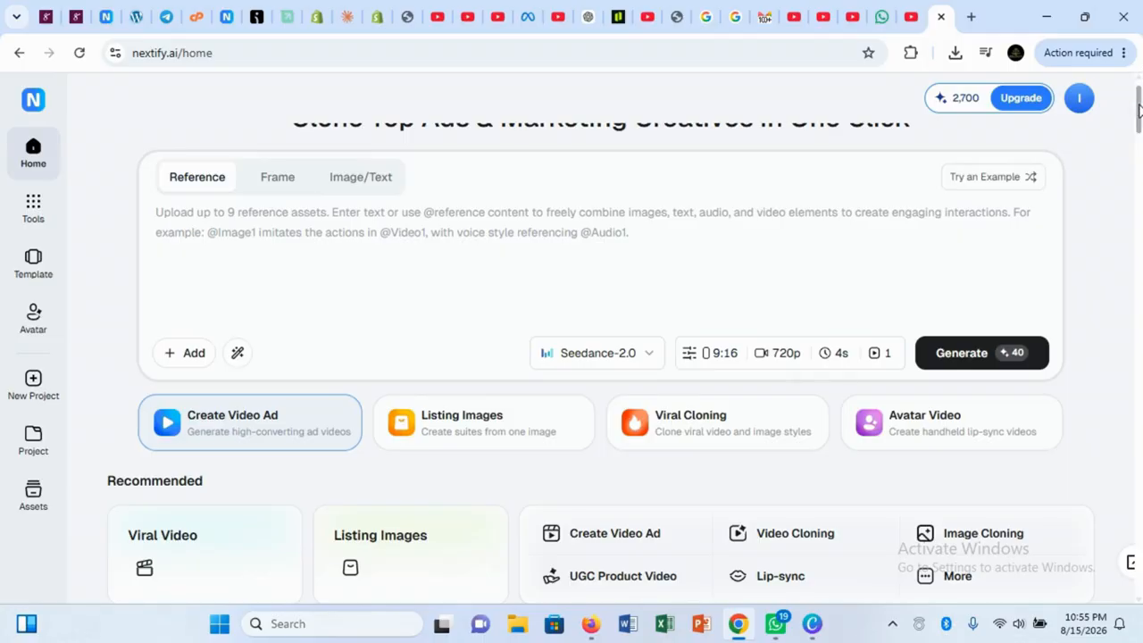
{"action": "scroll", "coordinate": [1139, 102], "scroll_direction": "up", "scroll_amount": 1}
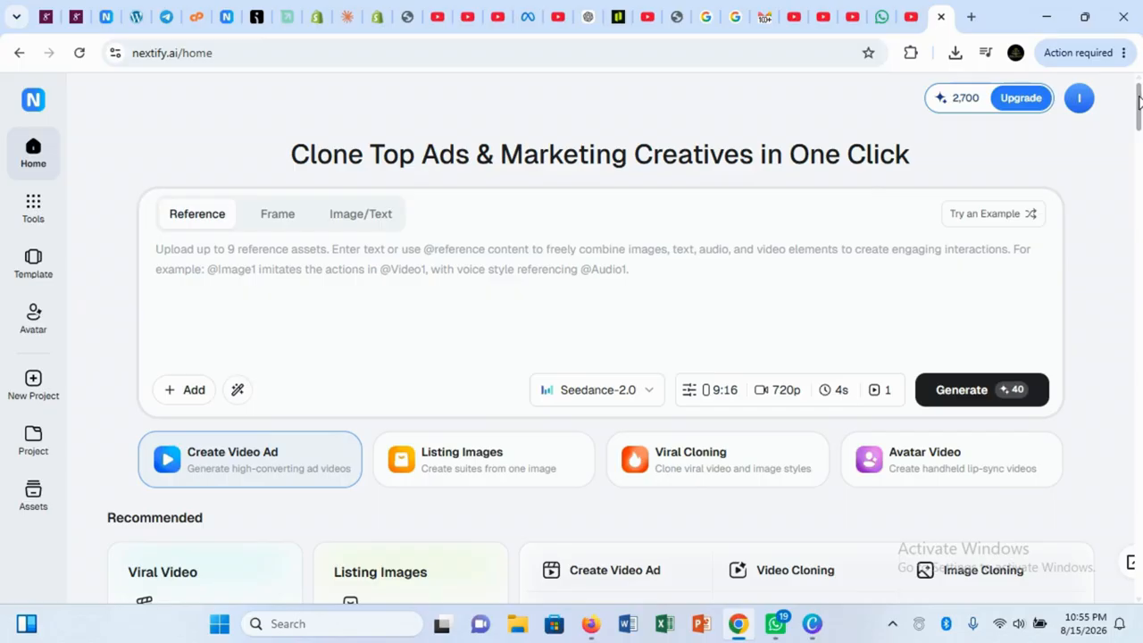
{"action": "scroll", "coordinate": [1139, 103], "scroll_direction": "down", "scroll_amount": 2}
{"action": "scroll", "coordinate": [1139, 95], "scroll_direction": "up", "scroll_amount": 2}
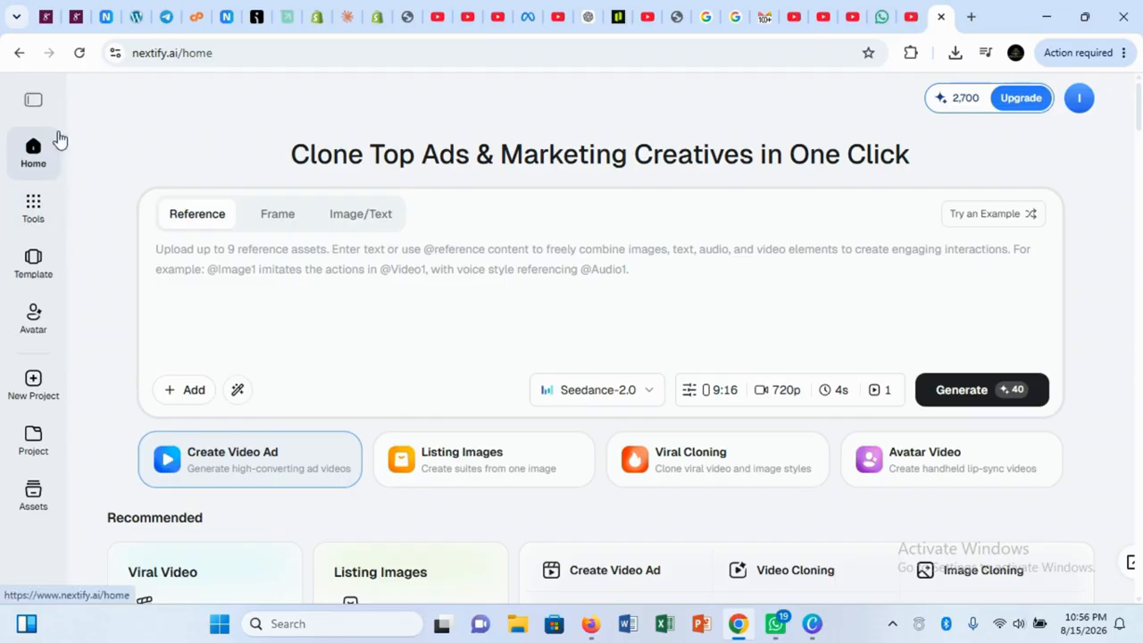
- Open the Video Cloning tool and check its reference video input and the account's credit balance
{"action": "left_click", "coordinate": [32, 211]}
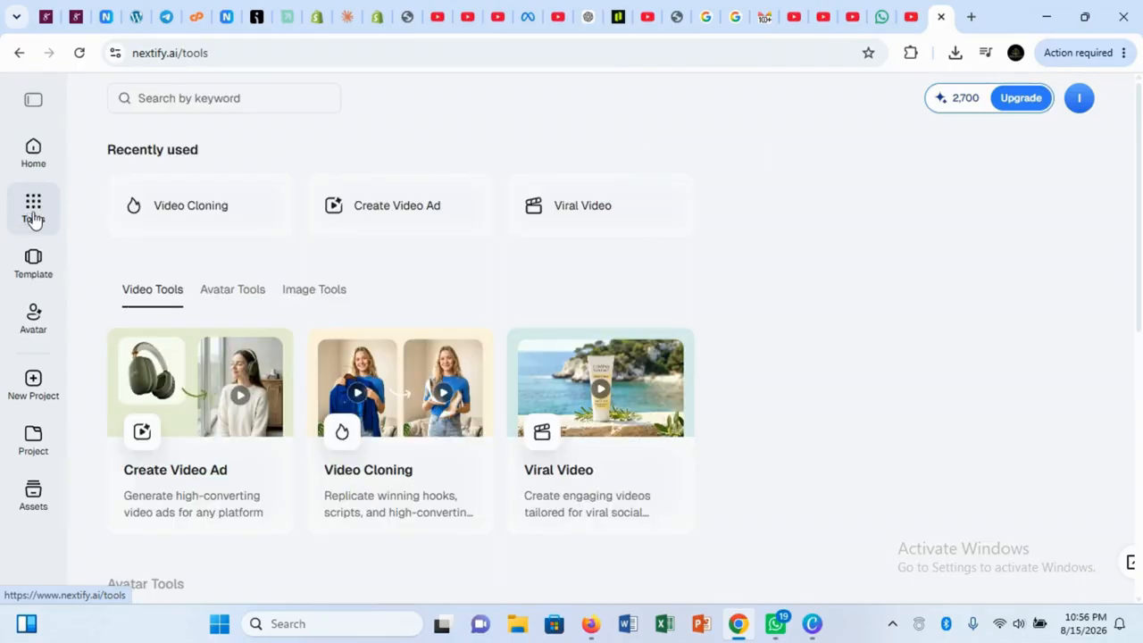
{"action": "left_click", "coordinate": [161, 209]}
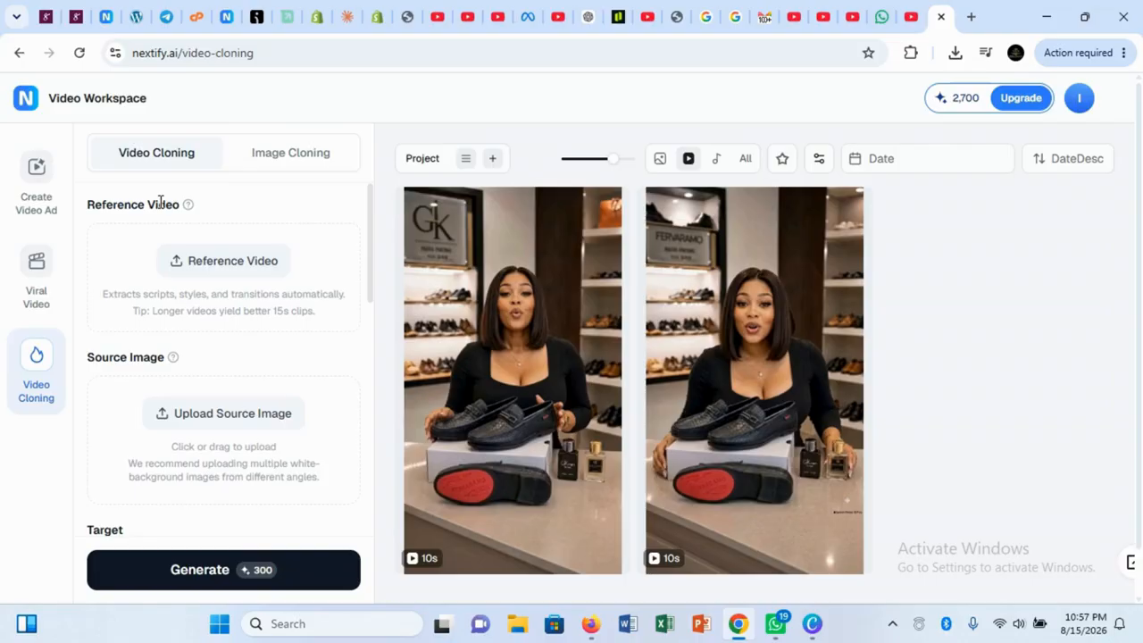
{"action": "left_click", "coordinate": [230, 264]}
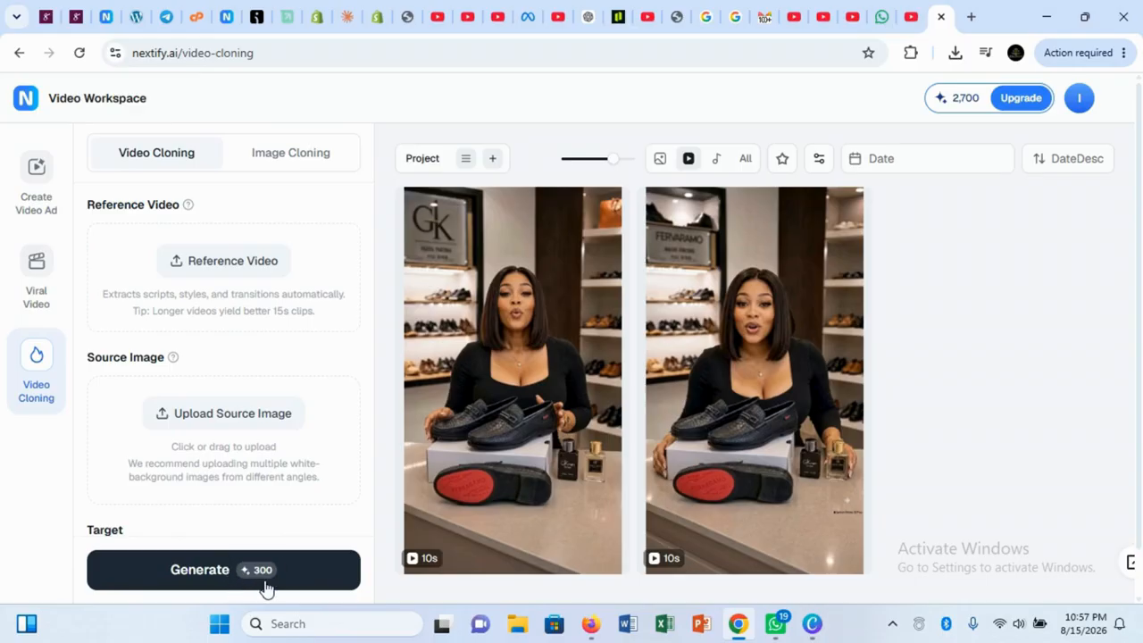
{"action": "mouse_move", "coordinate": [947, 111]}
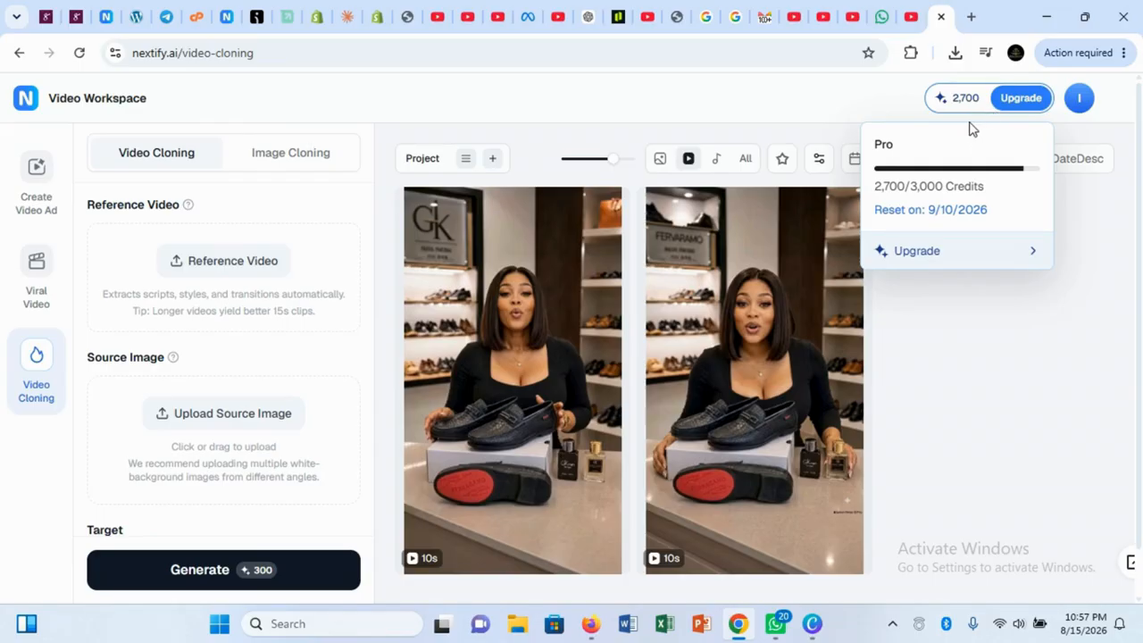
{"action": "mouse_move", "coordinate": [522, 289]}
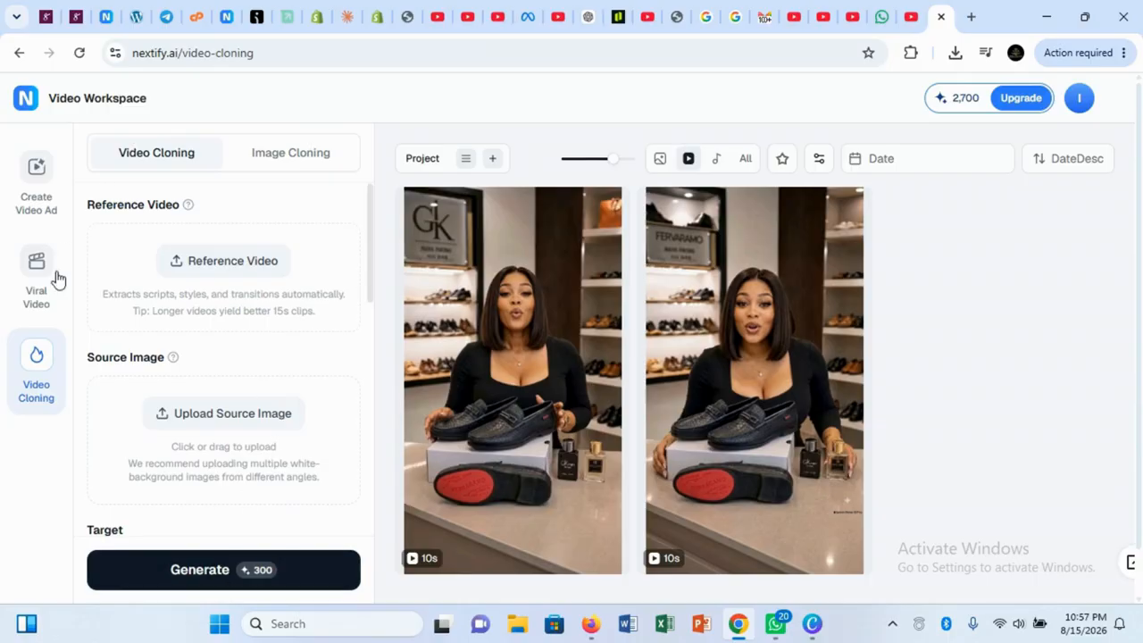
- View the Viral Video tool's source image and target settings, and return to Video Cloning
{"action": "left_click", "coordinate": [211, 261]}
{"action": "left_click", "coordinate": [51, 262]}
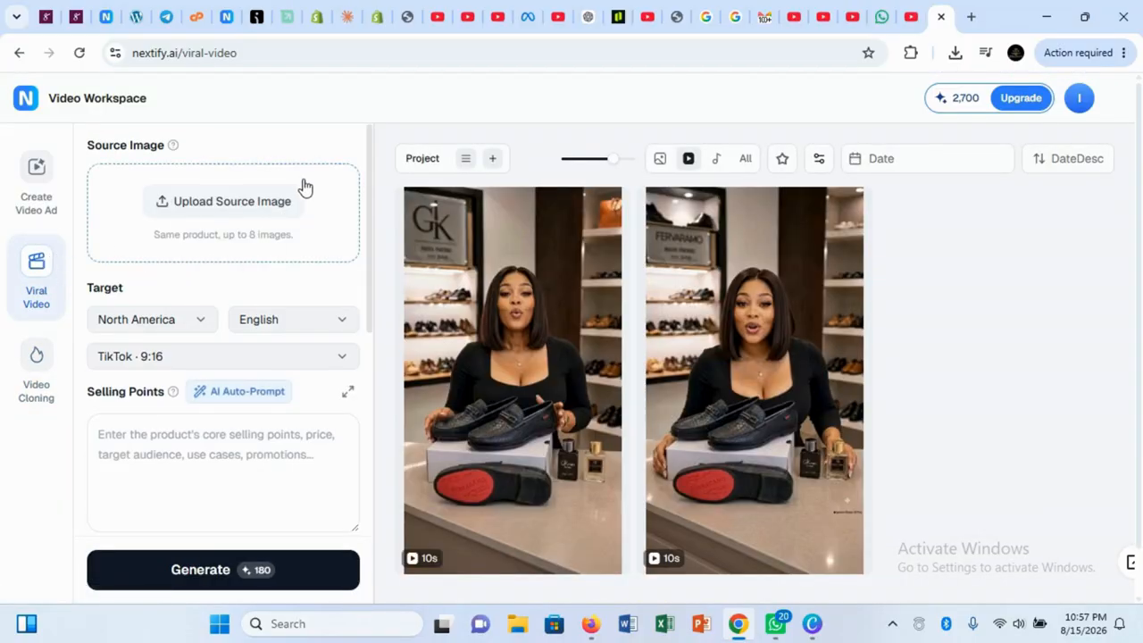
{"action": "left_click", "coordinate": [213, 193]}
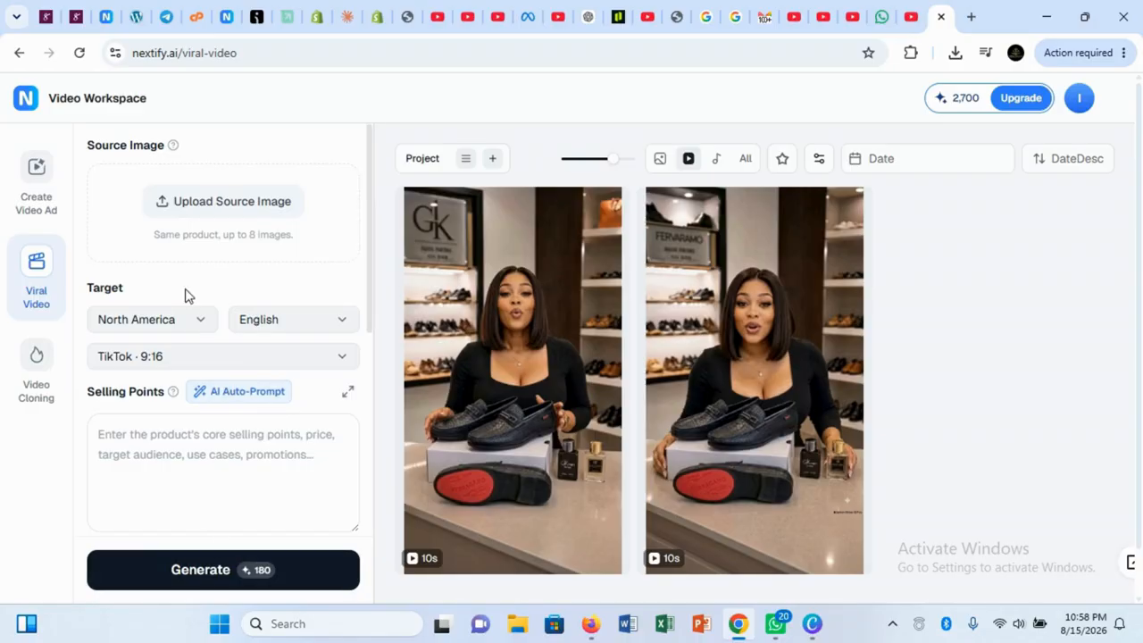
{"action": "left_click", "coordinate": [37, 366]}
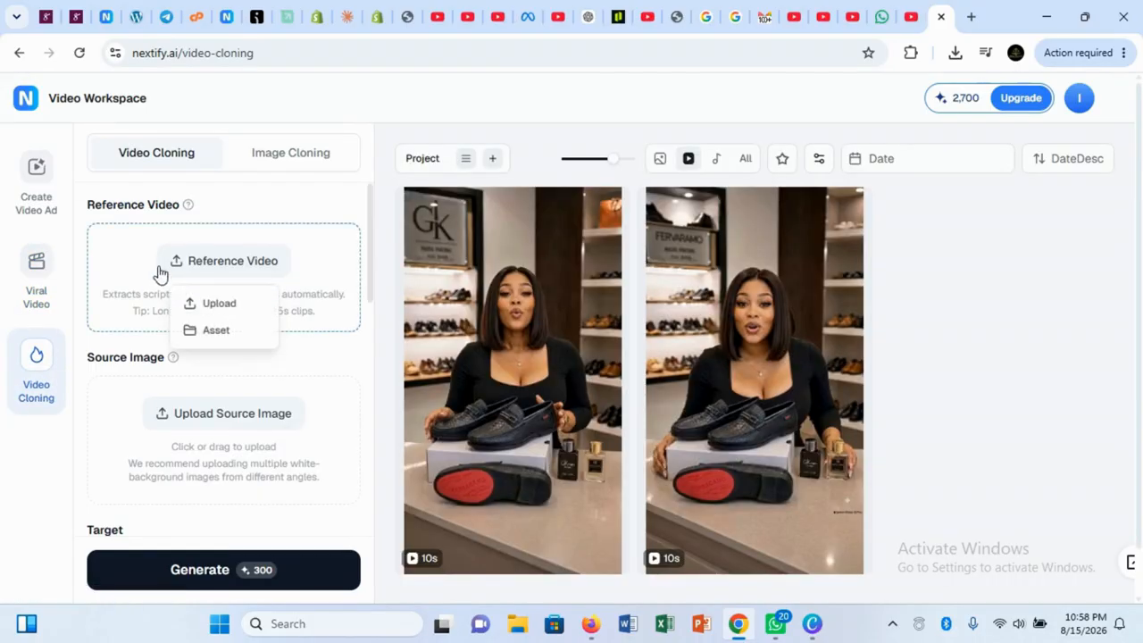
- Open the template library, review the creation details of the neck fan template, and close them
{"action": "left_click", "coordinate": [29, 101]}
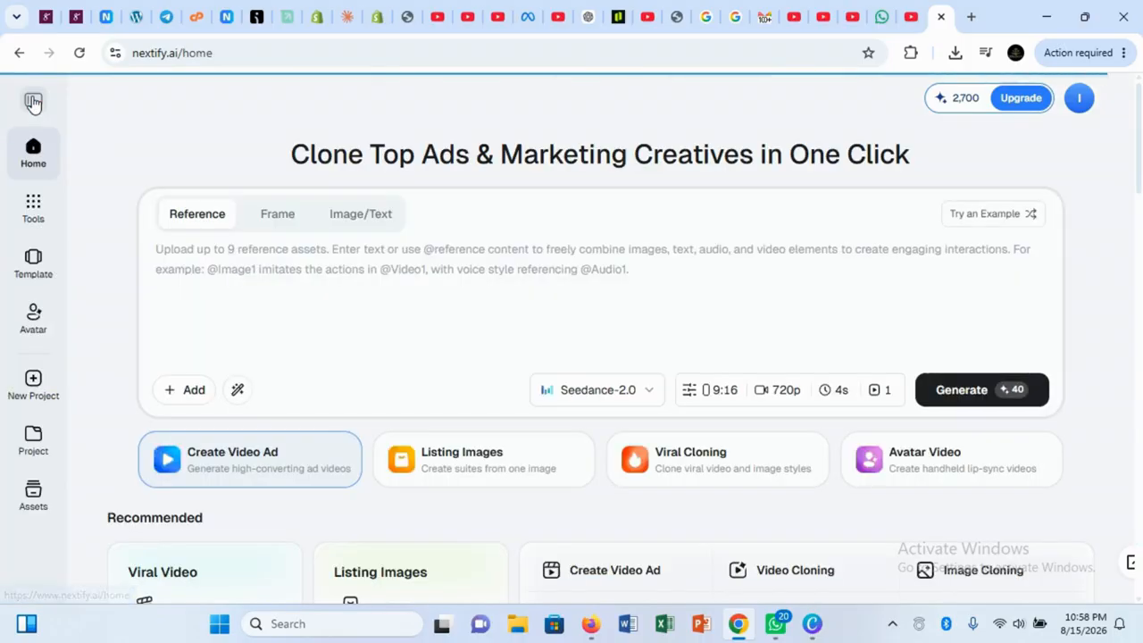
{"action": "left_click", "coordinate": [40, 269]}
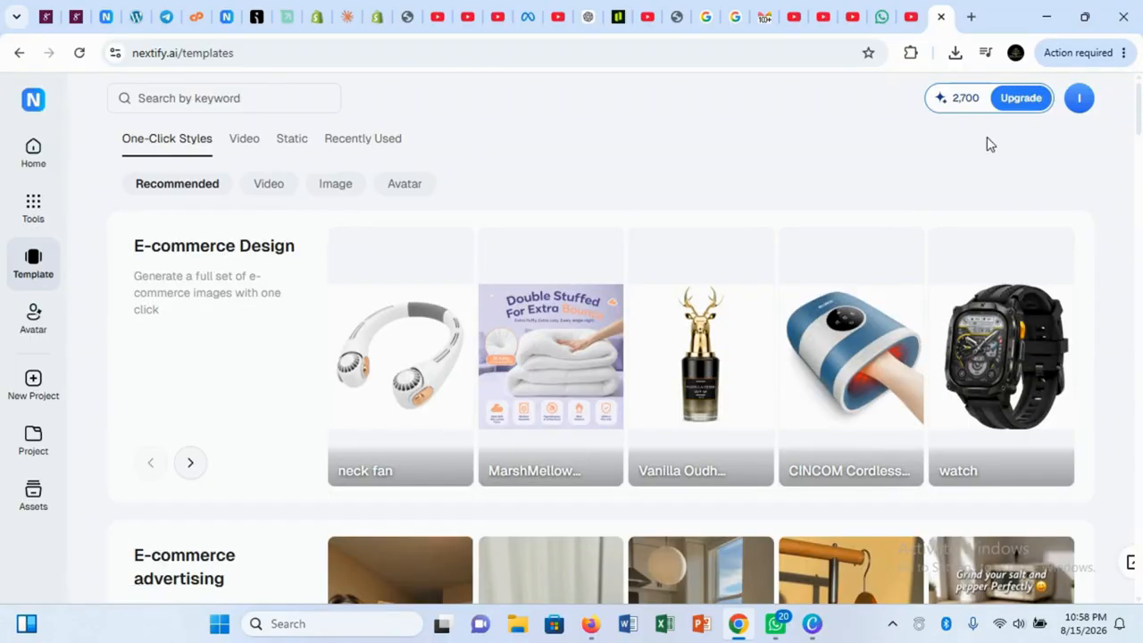
{"action": "scroll", "coordinate": [585, 229], "scroll_direction": "down", "scroll_amount": 2}
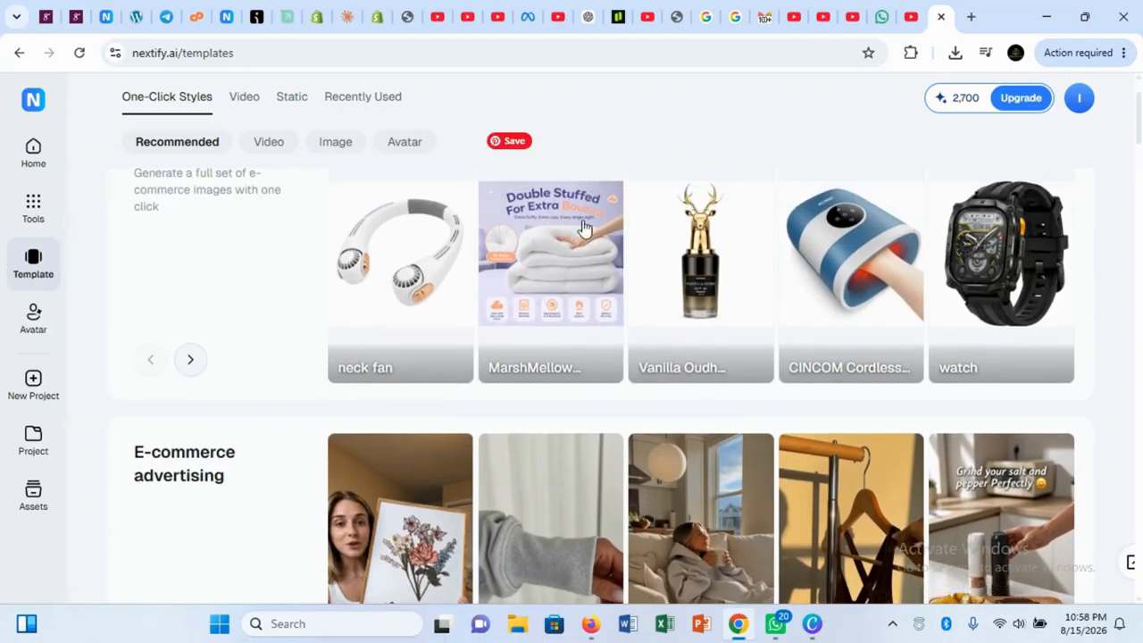
{"action": "mouse_move", "coordinate": [355, 349]}
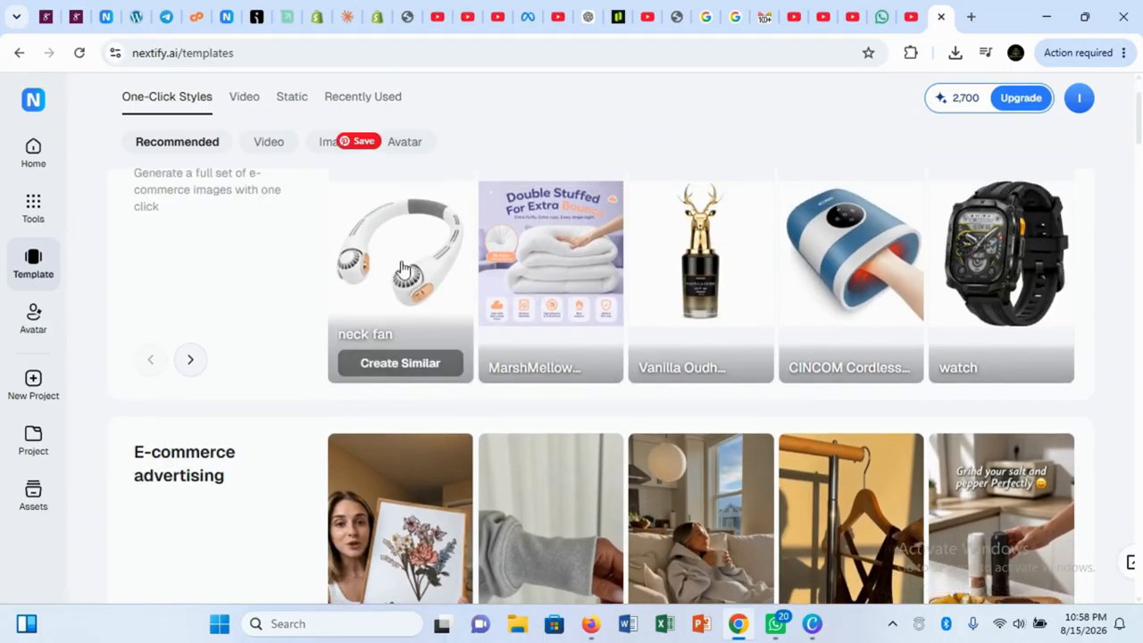
{"action": "left_click", "coordinate": [385, 364]}
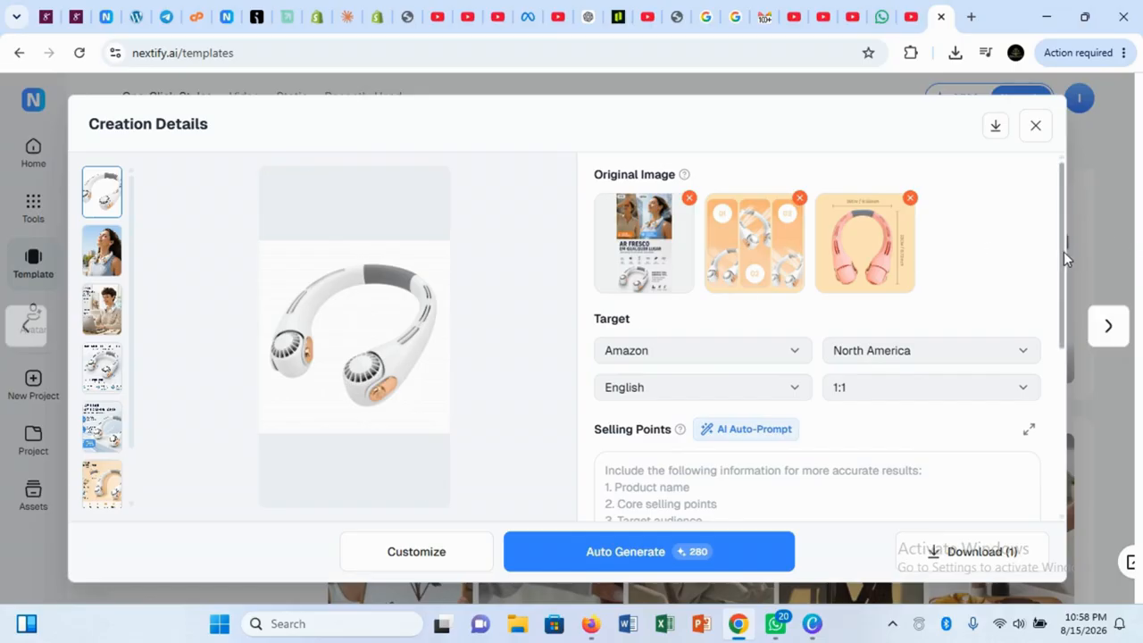
{"action": "left_click_drag", "start_coordinate": [1064, 252], "coordinate": [1054, 273]}
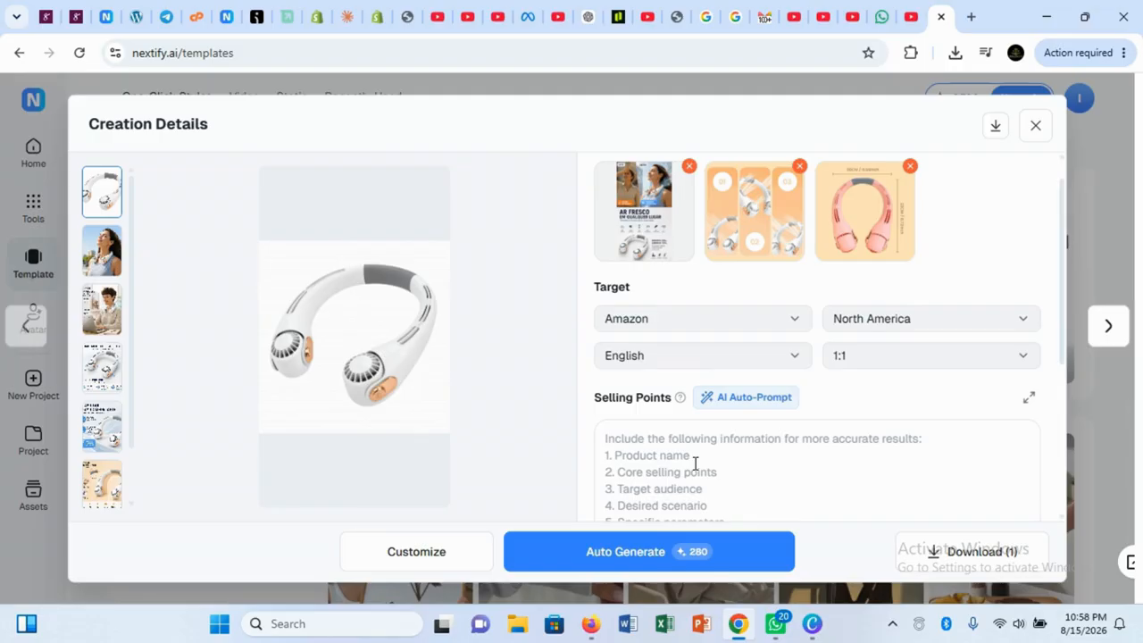
{"action": "left_click", "coordinate": [1036, 129]}
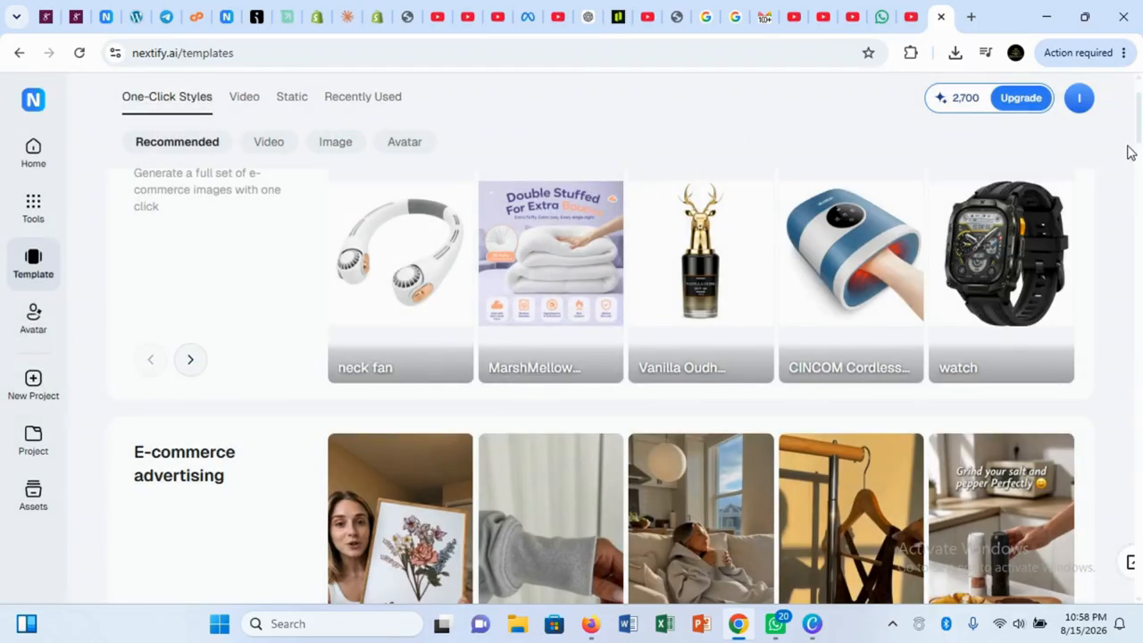
- Browse the one-click template categories from E-commerce advertising to Apparel & Wearables and return to the start
{"action": "scroll", "coordinate": [1133, 151], "scroll_direction": "down", "scroll_amount": 2}
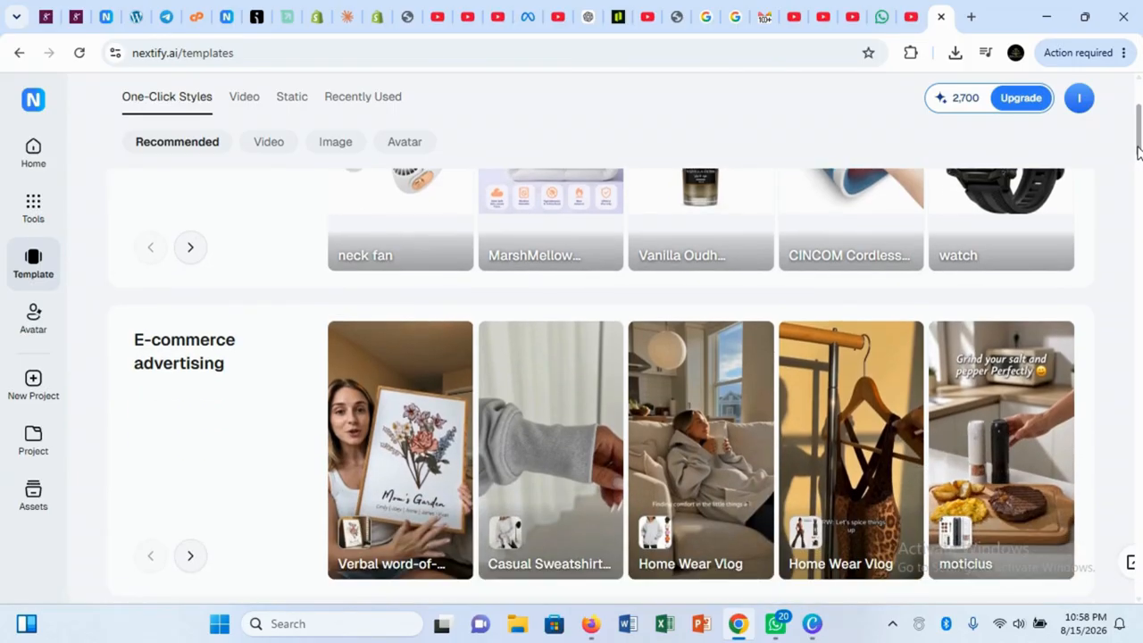
{"action": "scroll", "coordinate": [1139, 152], "scroll_direction": "down", "scroll_amount": 1}
{"action": "left_click_drag", "start_coordinate": [1137, 157], "coordinate": [1139, 252]}
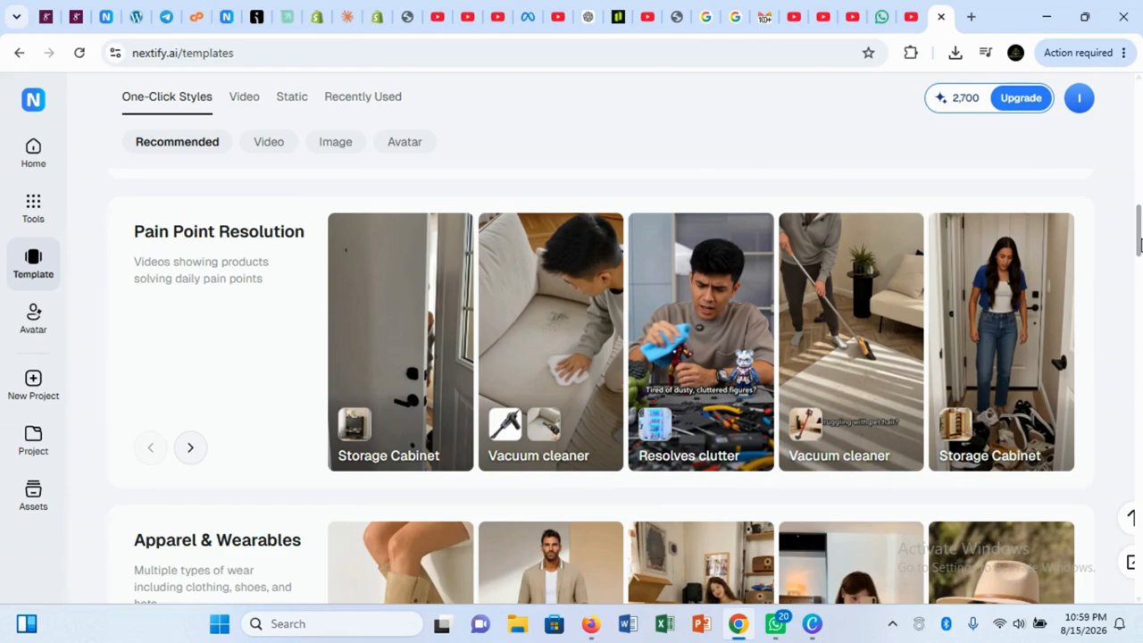
{"action": "left_click_drag", "start_coordinate": [1140, 241], "coordinate": [1140, 275]}
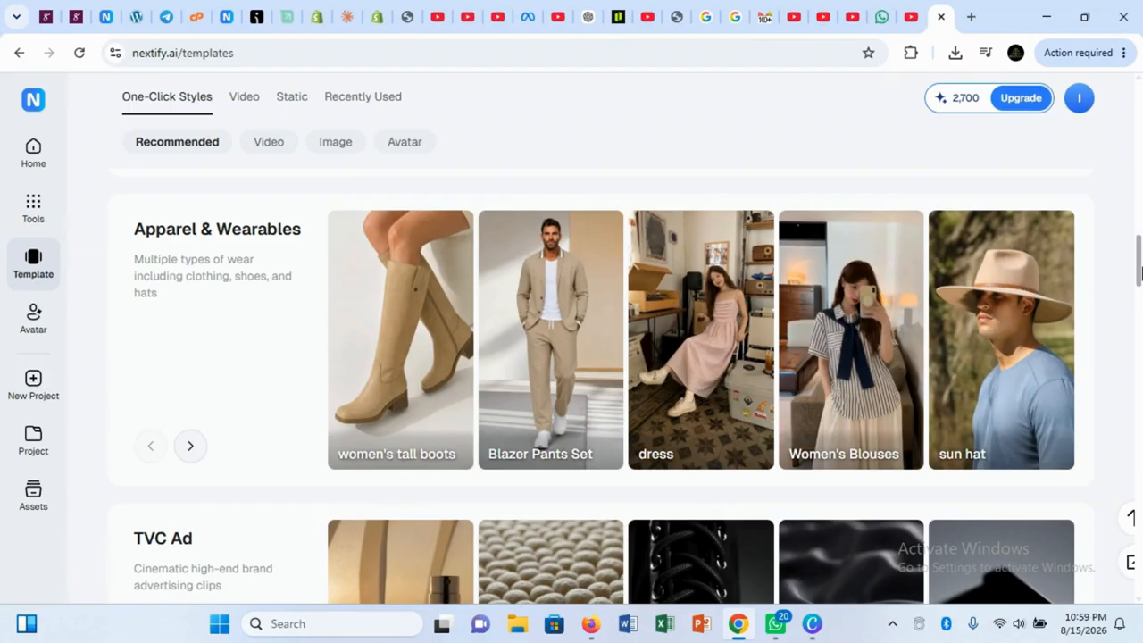
{"action": "left_click_drag", "start_coordinate": [1140, 273], "coordinate": [1141, 113]}
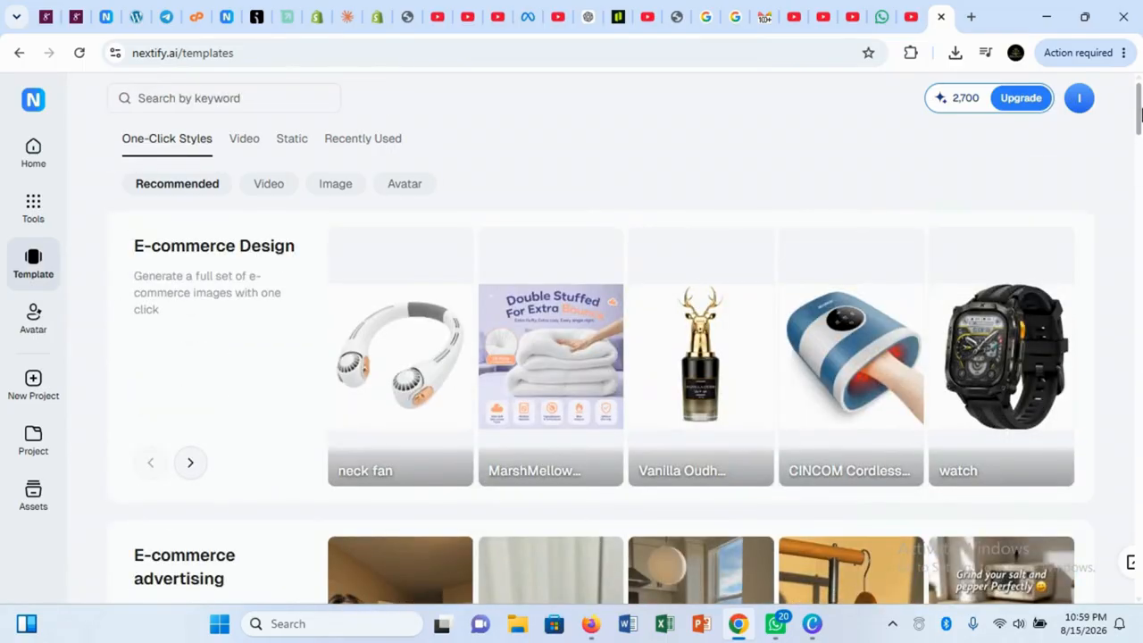
- Open the Avatar page, view the options for creating an AI avatar, and close them
{"action": "left_click", "coordinate": [31, 329]}
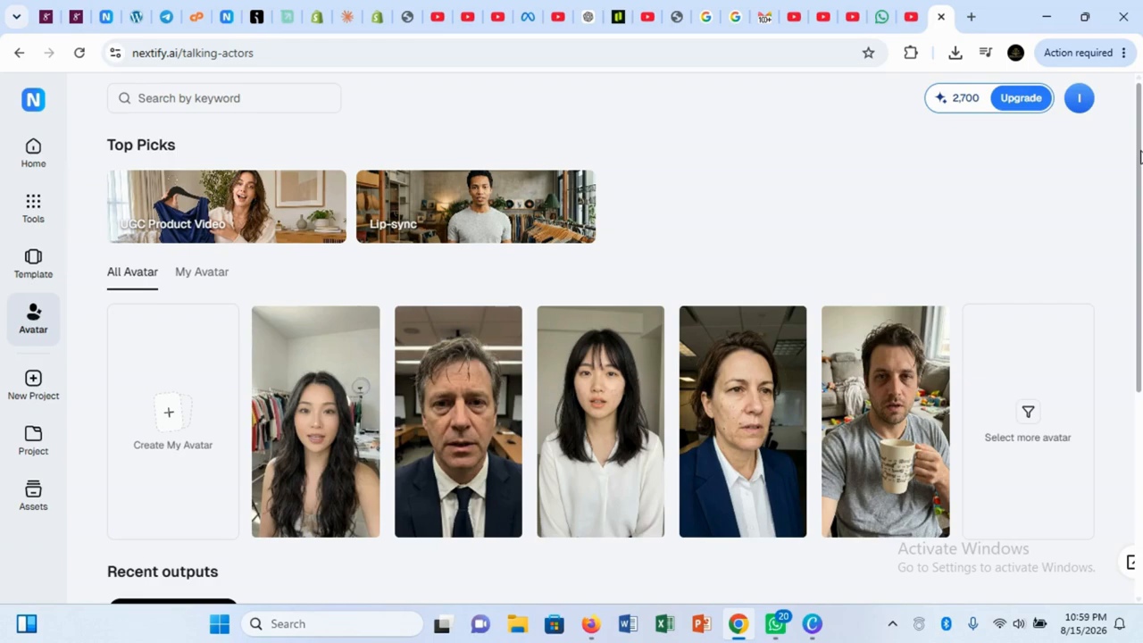
{"action": "scroll", "coordinate": [1140, 157], "scroll_direction": "down", "scroll_amount": 1}
{"action": "scroll", "coordinate": [1141, 157], "scroll_direction": "up", "scroll_amount": 1}
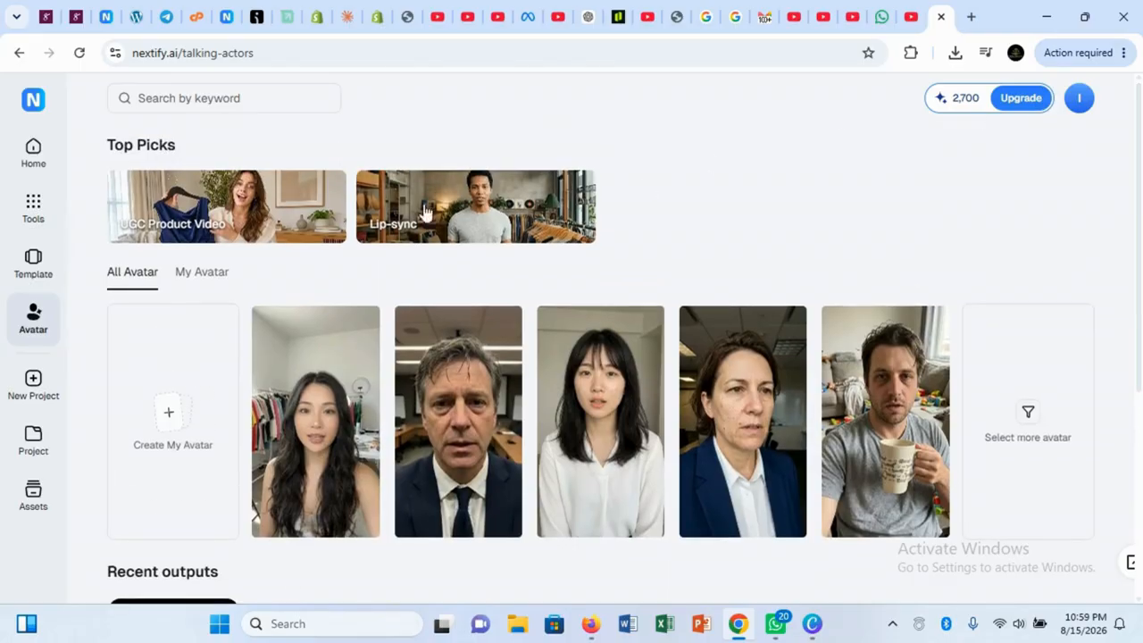
{"action": "left_click", "coordinate": [196, 451]}
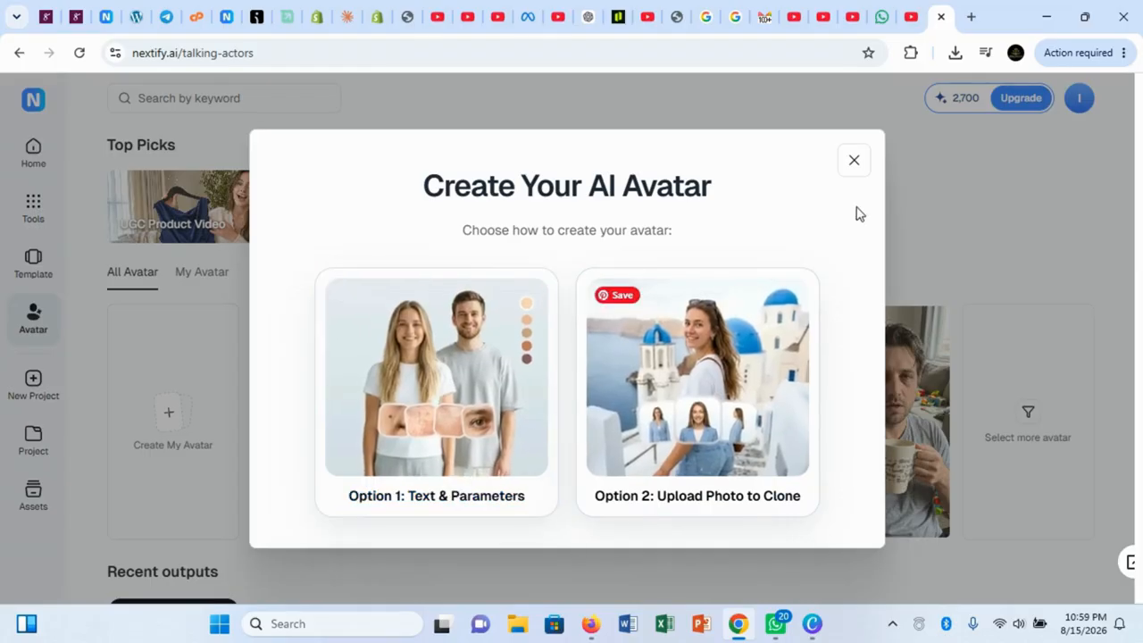
{"action": "left_click", "coordinate": [854, 160]}
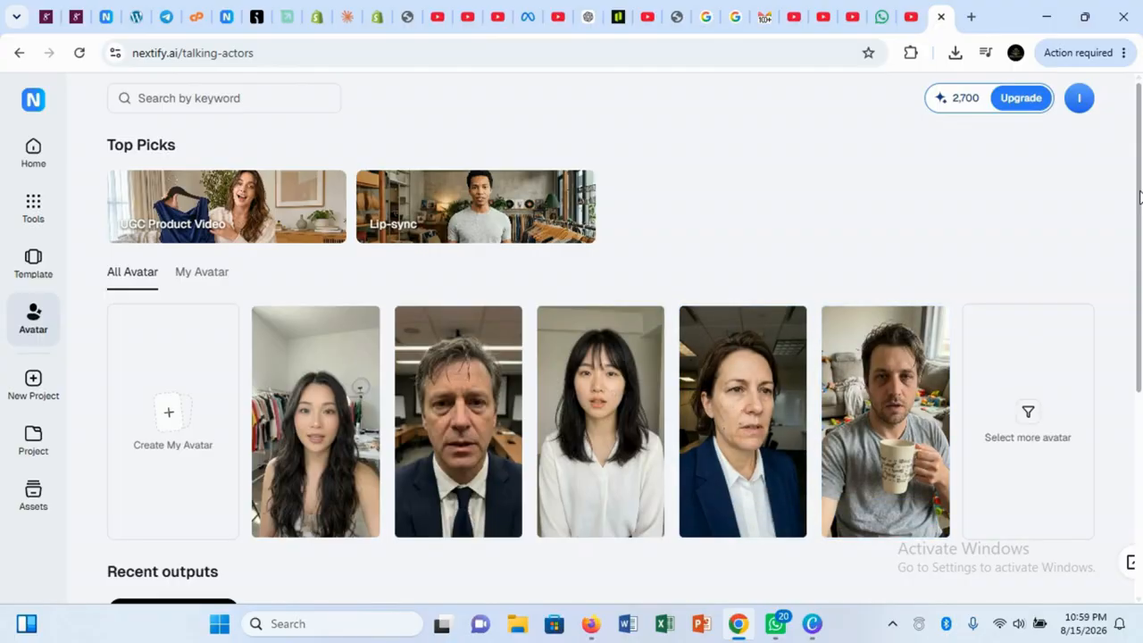
- Show only the account's own avatars, check the avatar creation options from there, and close them
{"action": "mouse_move", "coordinate": [1140, 194]}
{"action": "left_mouse_down"}
{"action": "mouse_move", "coordinate": [1138, 268]}
{"action": "mouse_move", "coordinate": [1131, 184]}
{"action": "left_mouse_up"}
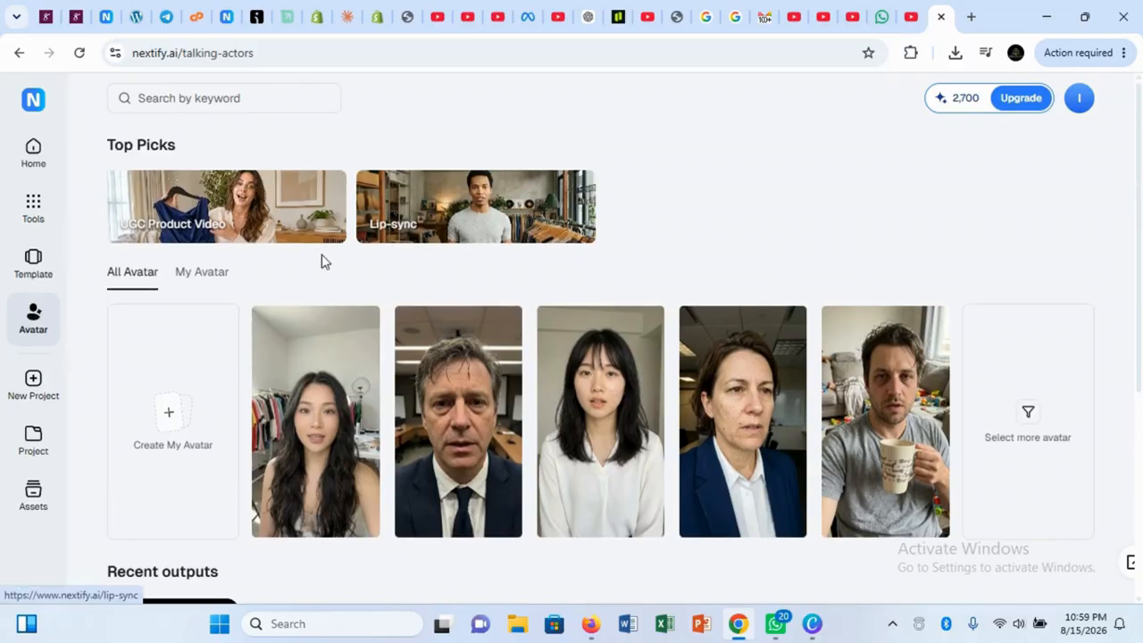
{"action": "left_click", "coordinate": [216, 277]}
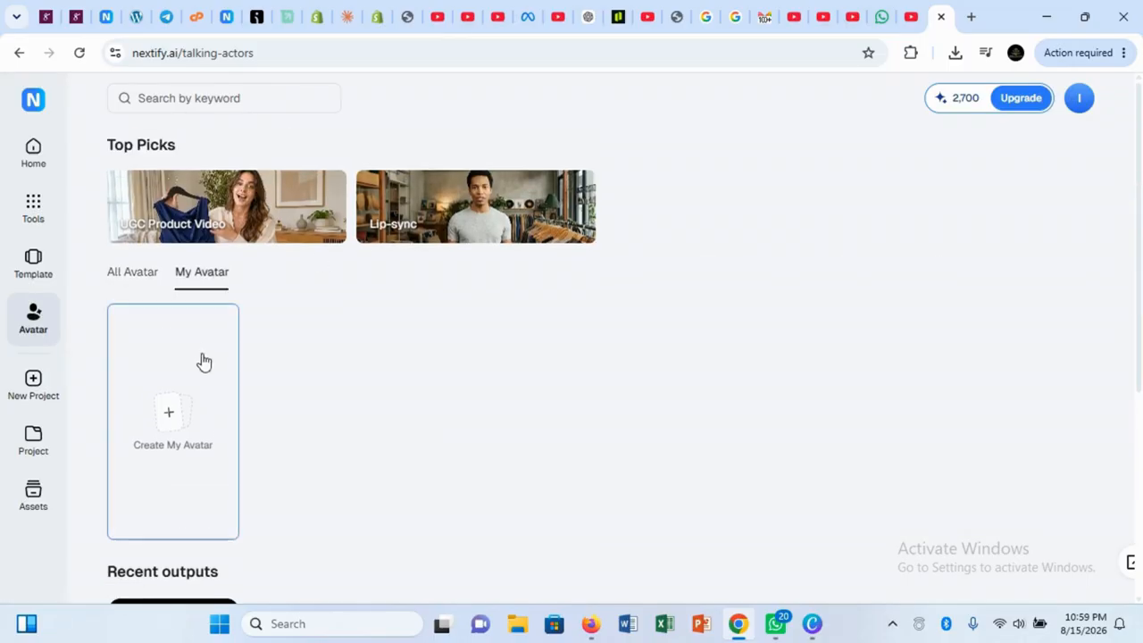
{"action": "left_click", "coordinate": [184, 407]}
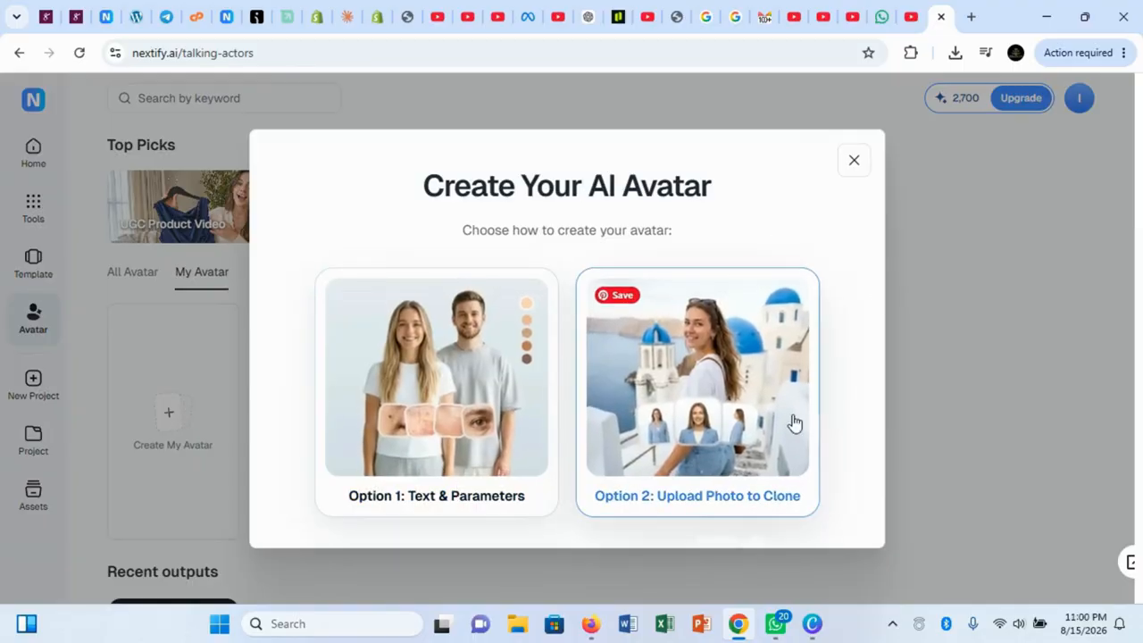
{"action": "left_click", "coordinate": [854, 163]}
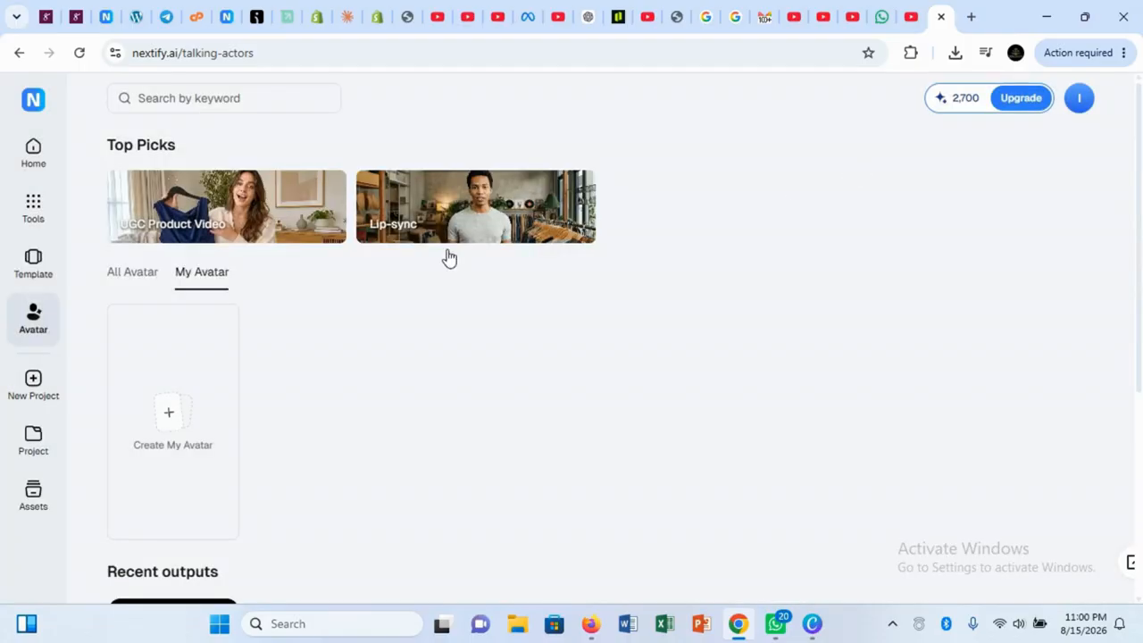
- View and close the new project form, and preview the first generated shoe video in the default folder's project
{"action": "left_click", "coordinate": [36, 389]}
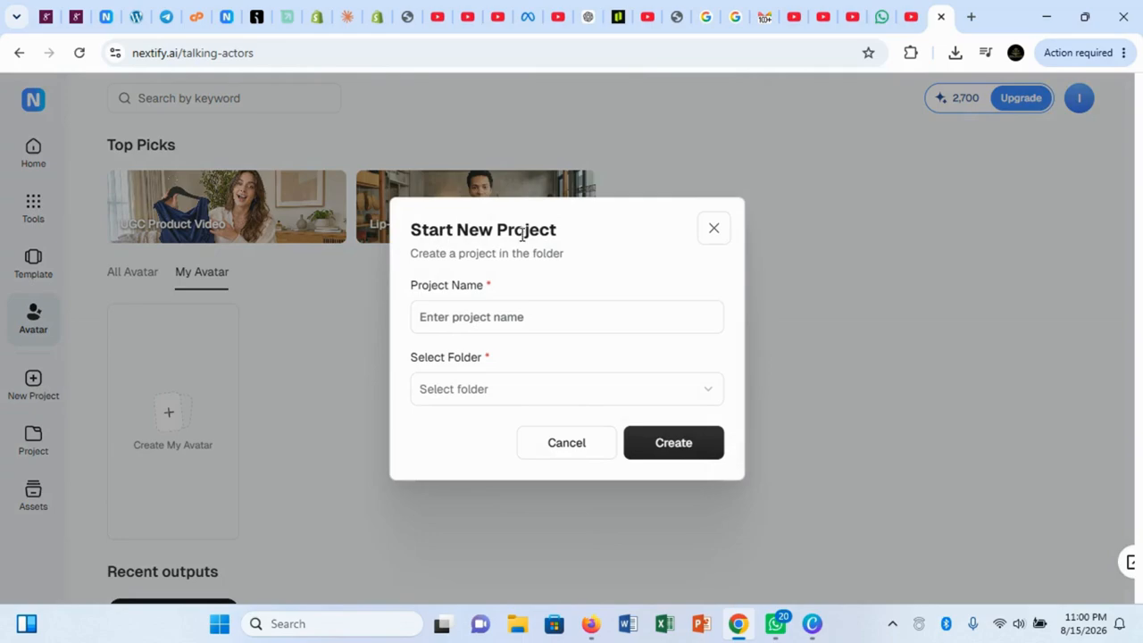
{"action": "left_click", "coordinate": [715, 226]}
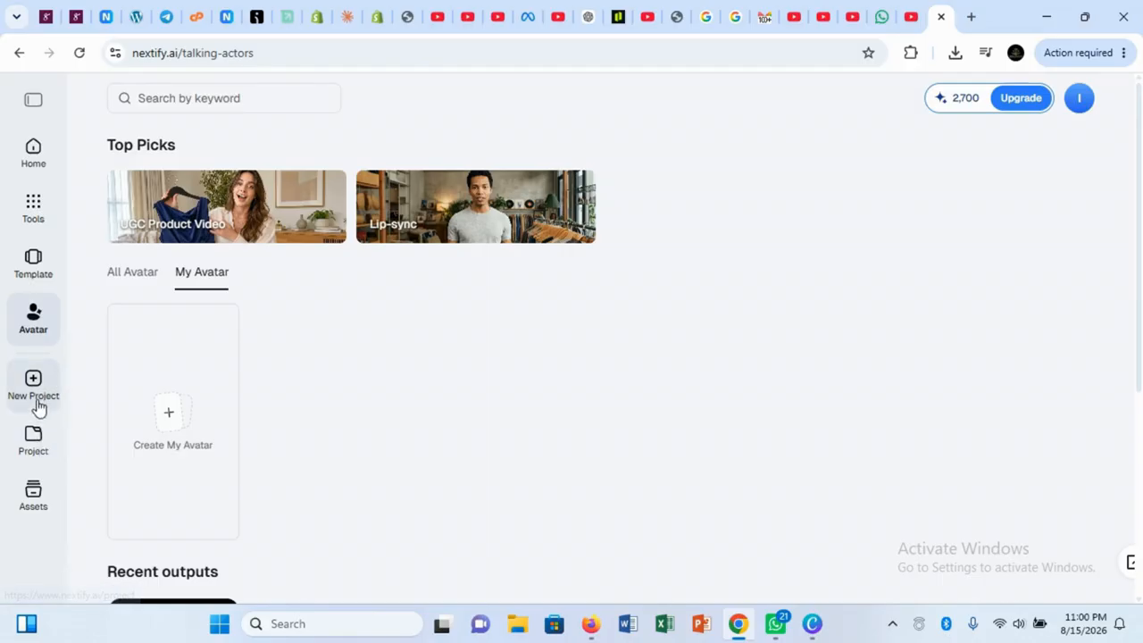
{"action": "left_click", "coordinate": [34, 440]}
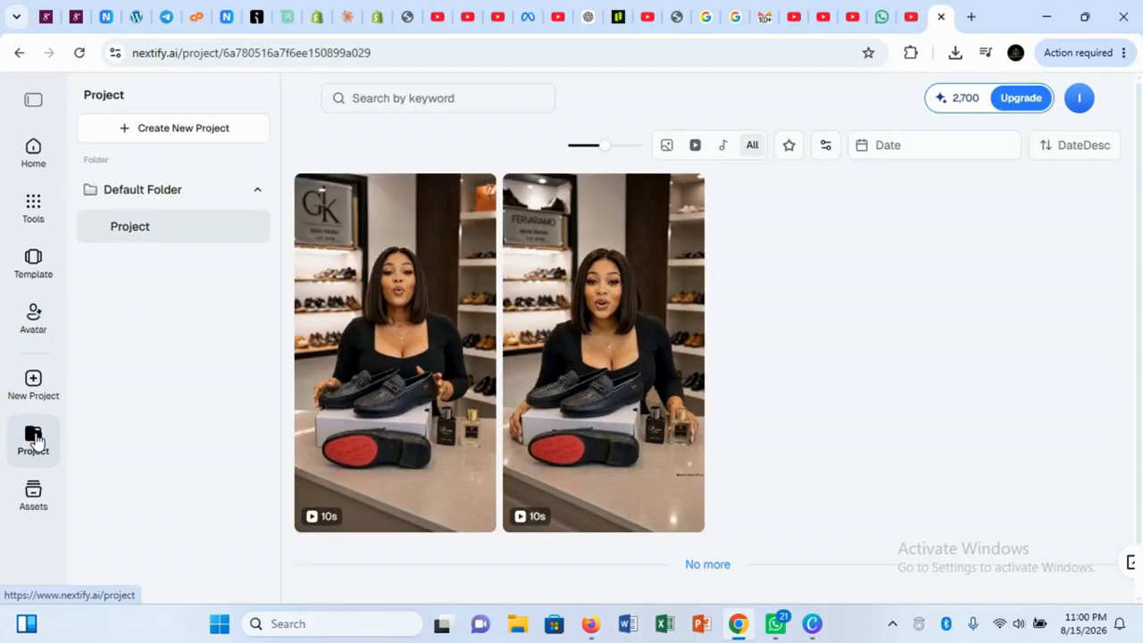
{"action": "mouse_move", "coordinate": [359, 466]}
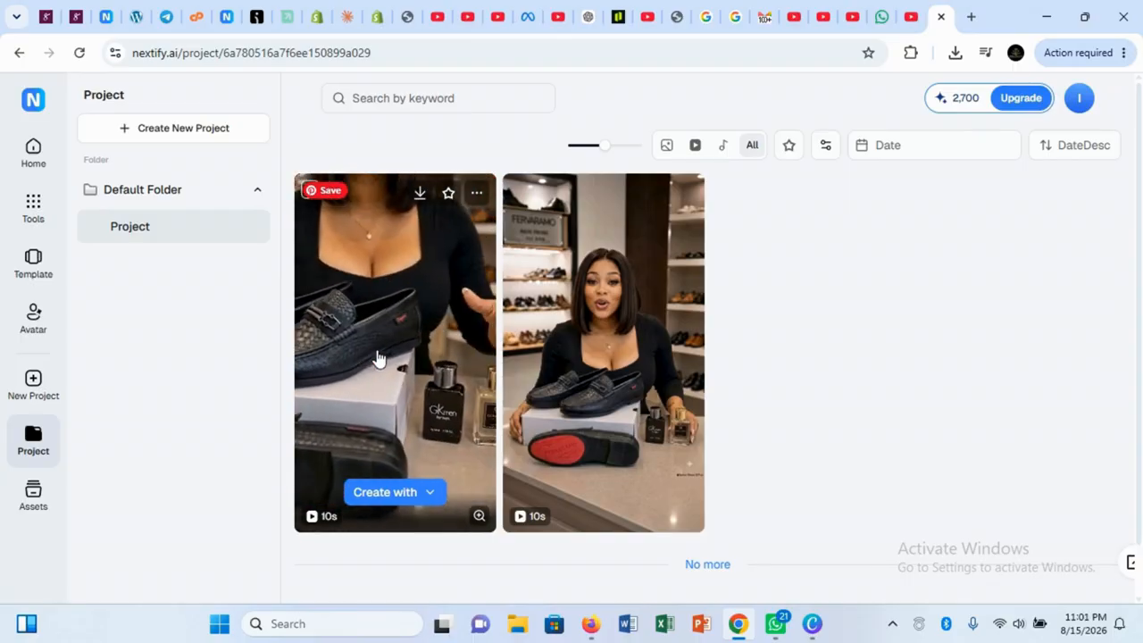
- Return to the home page, then view and close the options for adding reference assets to the video prompt
{"action": "right_click", "coordinate": [45, 158]}
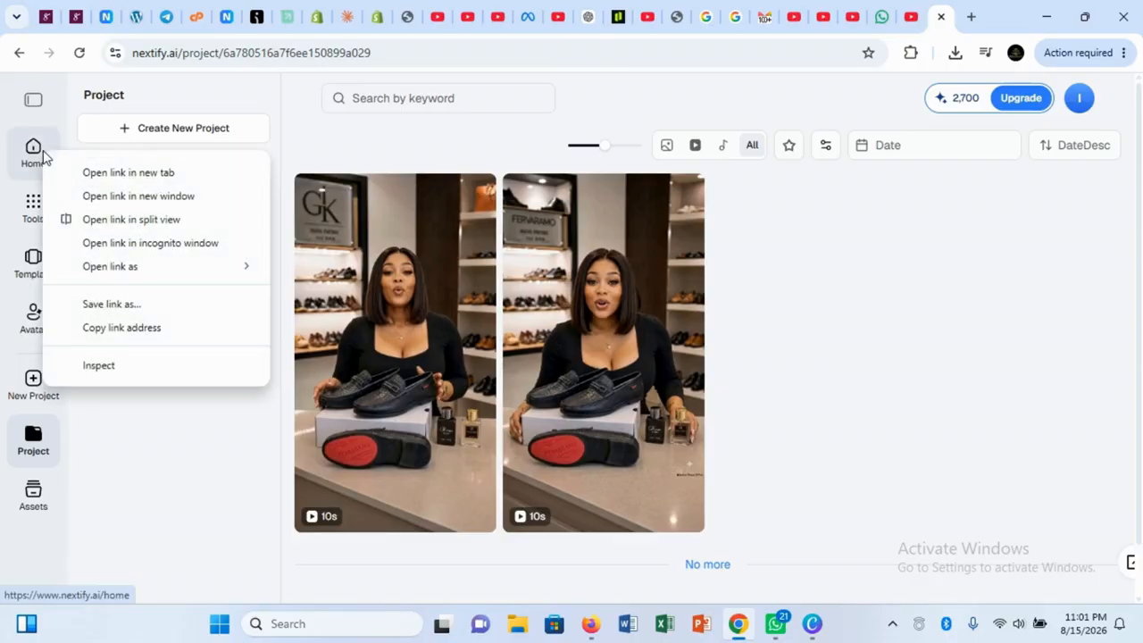
{"action": "left_click", "coordinate": [42, 158]}
{"action": "left_click", "coordinate": [39, 157]}
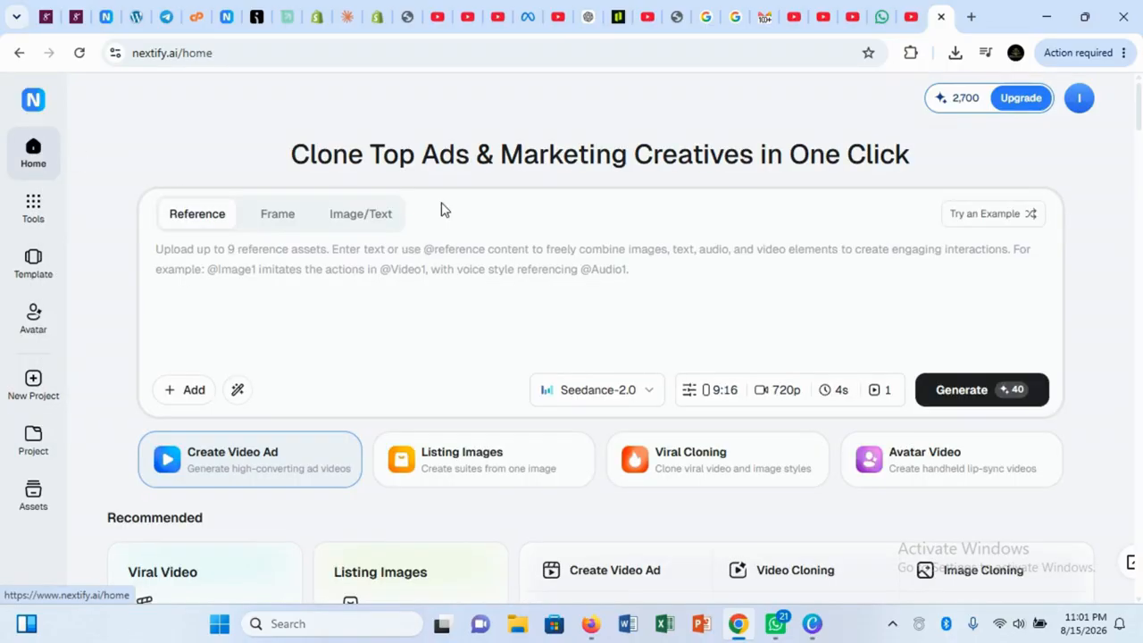
{"action": "left_click_drag", "start_coordinate": [1139, 123], "coordinate": [1138, 116]}
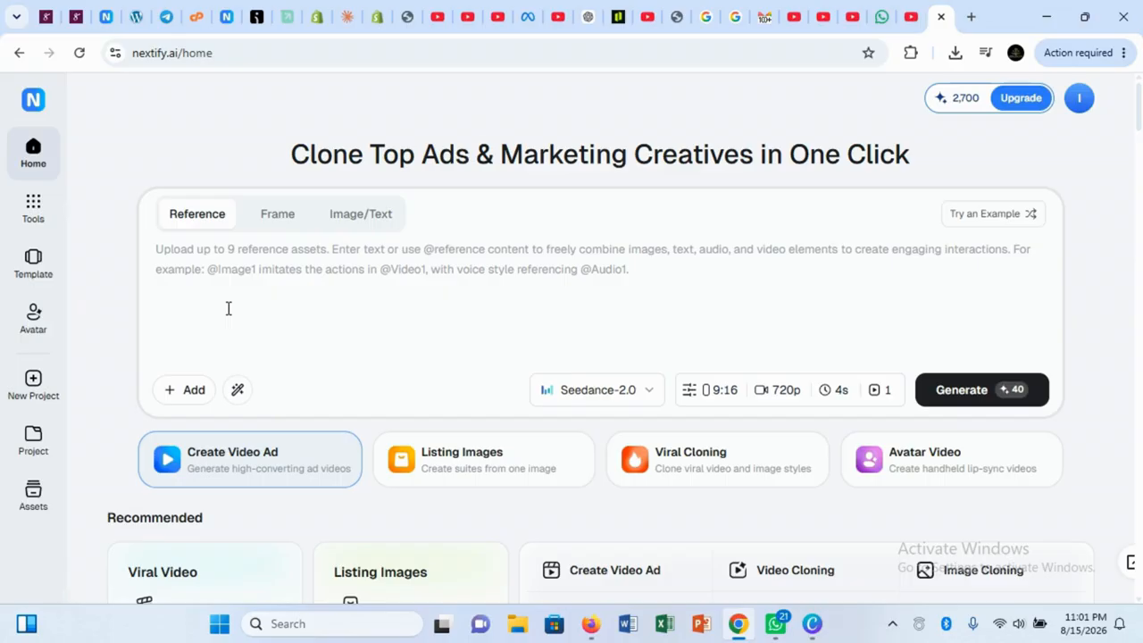
{"action": "left_click", "coordinate": [199, 389]}
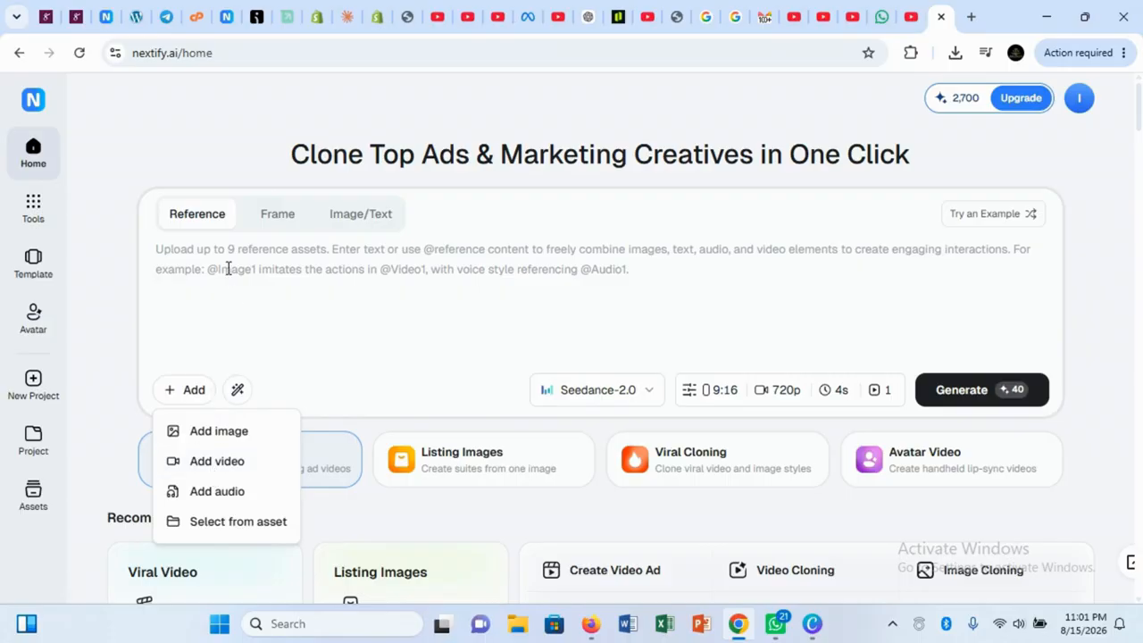
{"action": "left_click", "coordinate": [229, 269]}
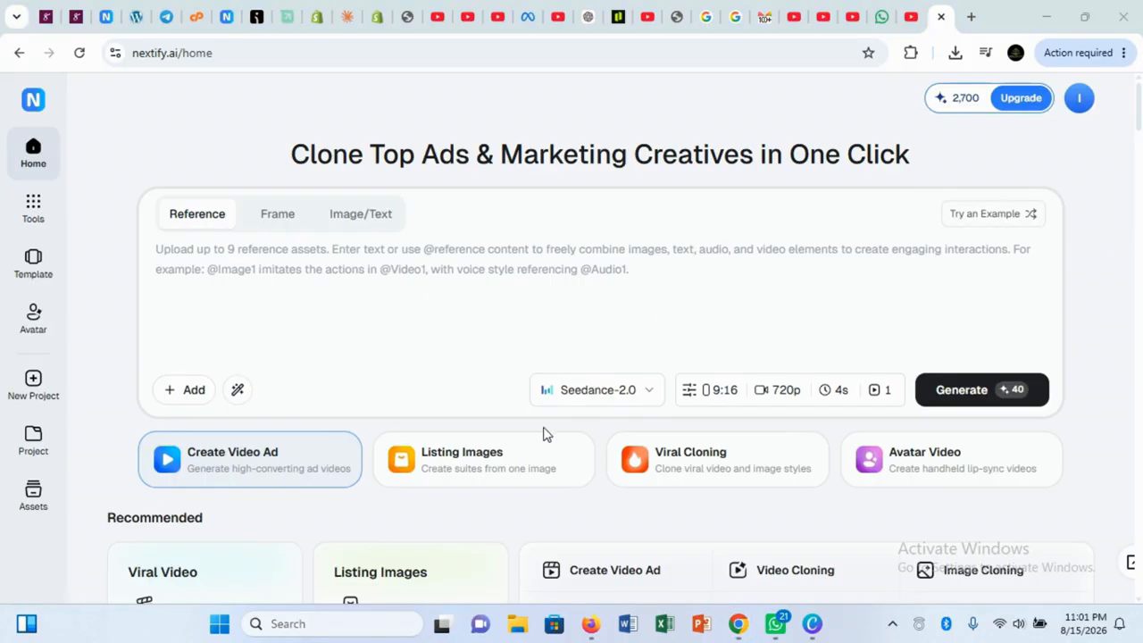
- Browse the available video generation models, close the list, and open the video format settings
{"action": "left_click", "coordinate": [653, 394]}
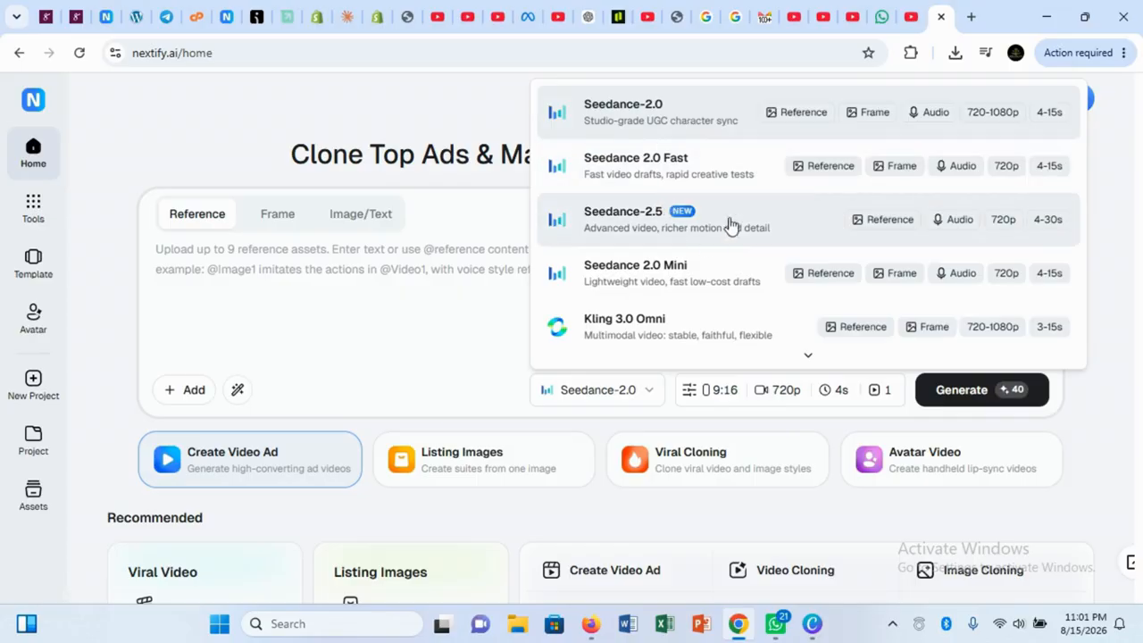
{"action": "scroll", "coordinate": [653, 344], "scroll_direction": "down", "scroll_amount": 1}
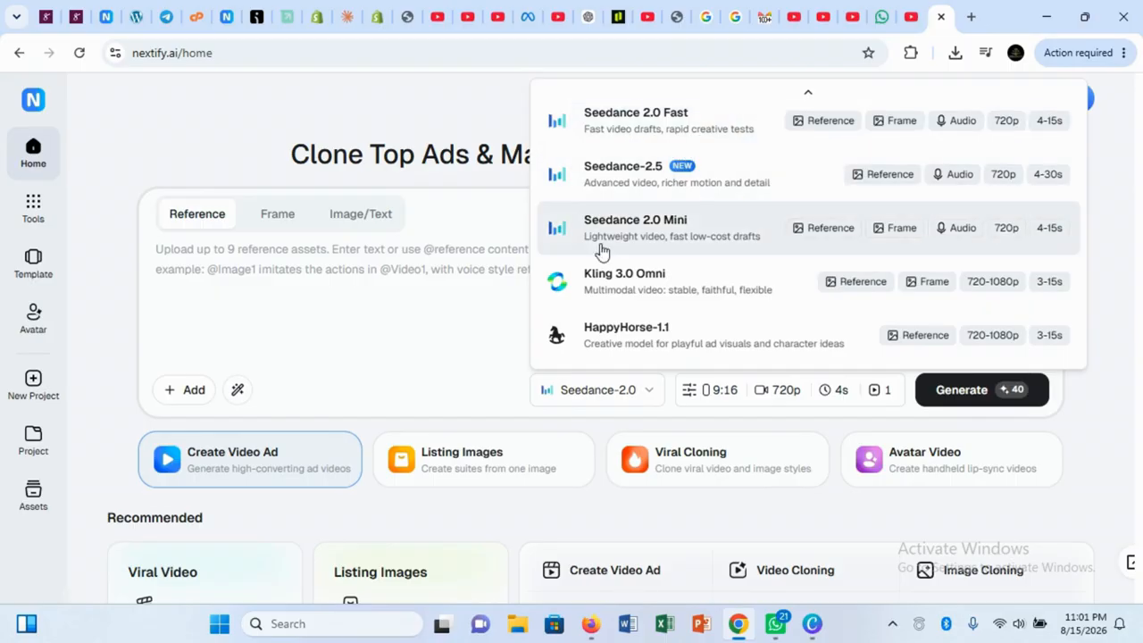
{"action": "left_click", "coordinate": [459, 318]}
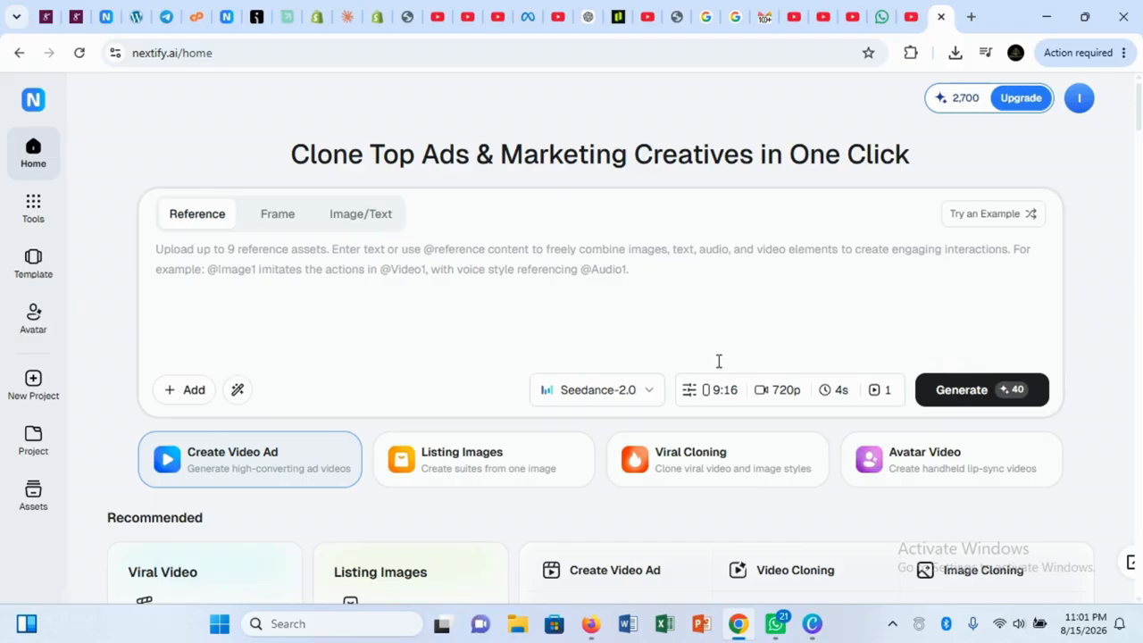
{"action": "left_click", "coordinate": [720, 393]}
- Switch the home page generator to Listing Images and set the target platform to Shopify
{"action": "left_click", "coordinate": [507, 454]}
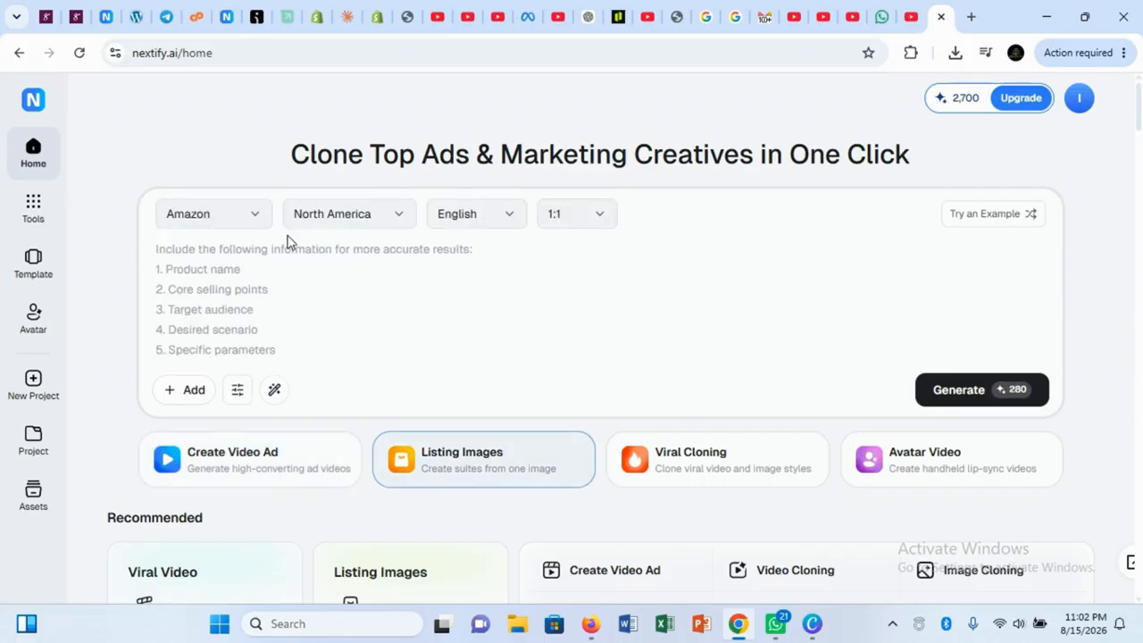
{"action": "left_click", "coordinate": [258, 223]}
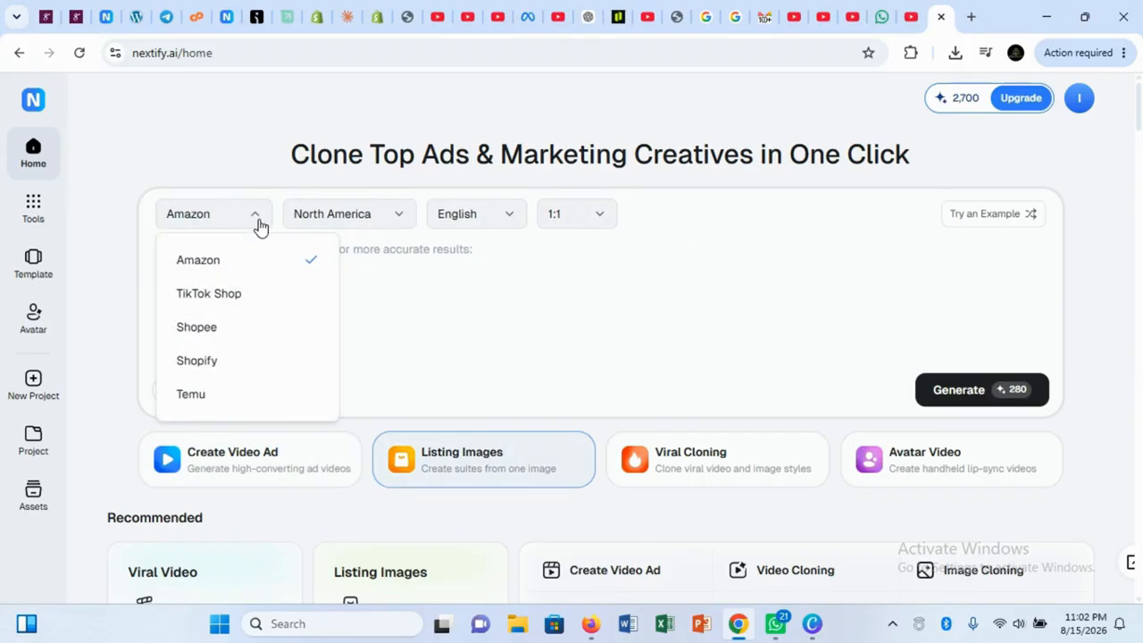
{"action": "left_click", "coordinate": [218, 370]}
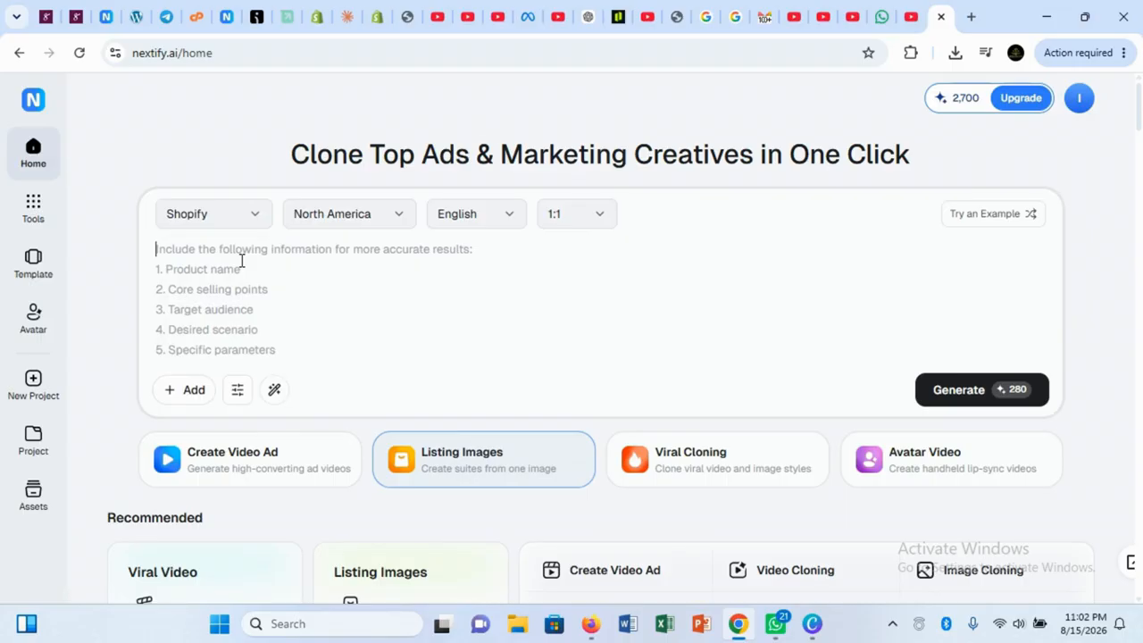
- Add the navy shoe photo "WhatsApp Image 2026-08-13 at 07.02.27" from Downloads as the product image and generate the listing images
{"action": "left_click", "coordinate": [198, 395]}
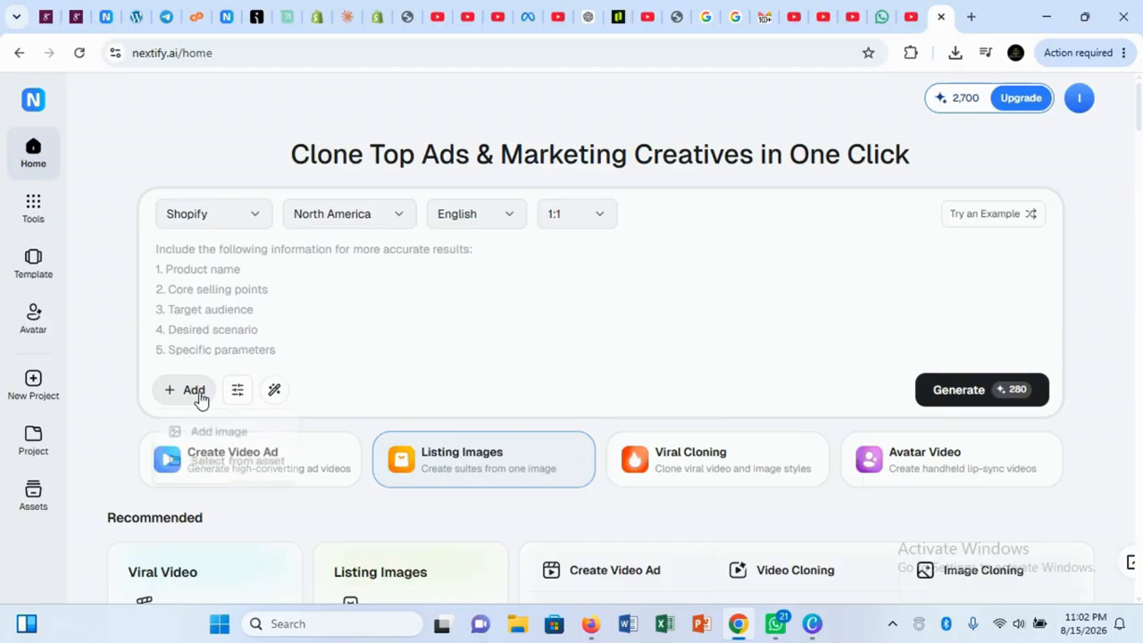
{"action": "left_click", "coordinate": [207, 430]}
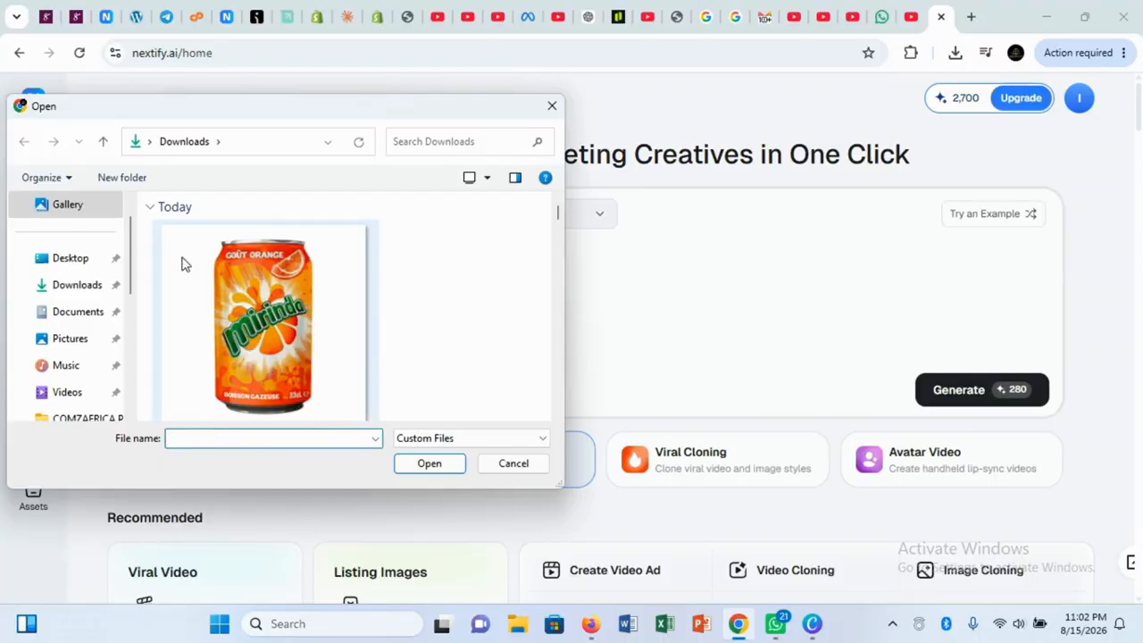
{"action": "left_click", "coordinate": [558, 417]}
{"action": "left_click", "coordinate": [558, 417]}
{"action": "left_click", "coordinate": [558, 417]}
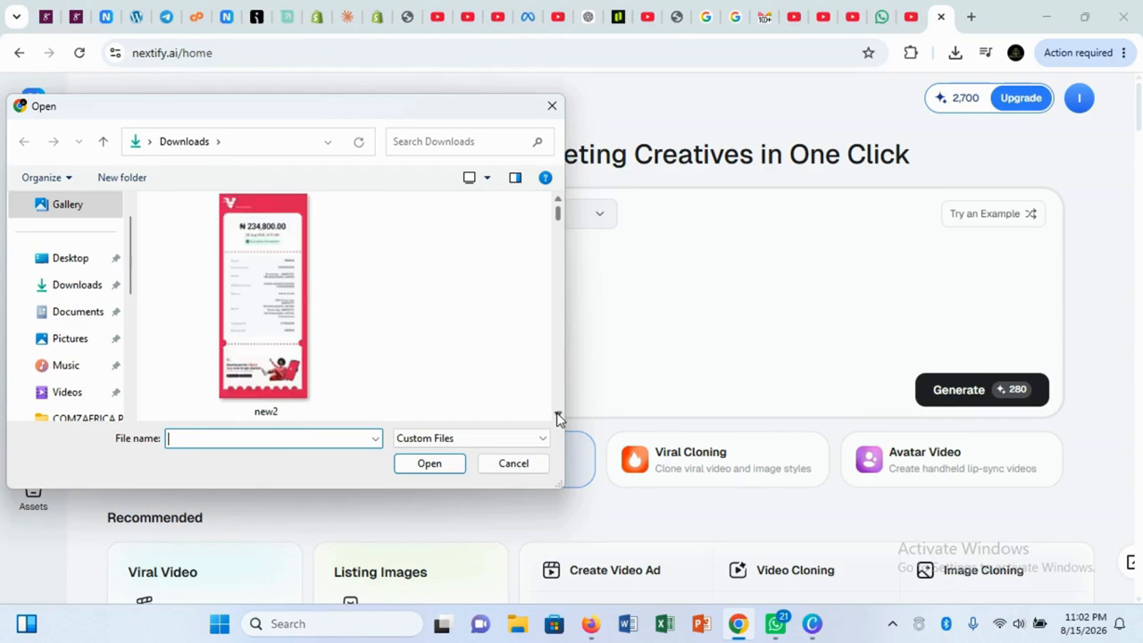
{"action": "left_click", "coordinate": [558, 417]}
{"action": "left_click", "coordinate": [558, 417]}
{"action": "left_click", "coordinate": [558, 417]}
{"action": "left_click", "coordinate": [558, 417]}
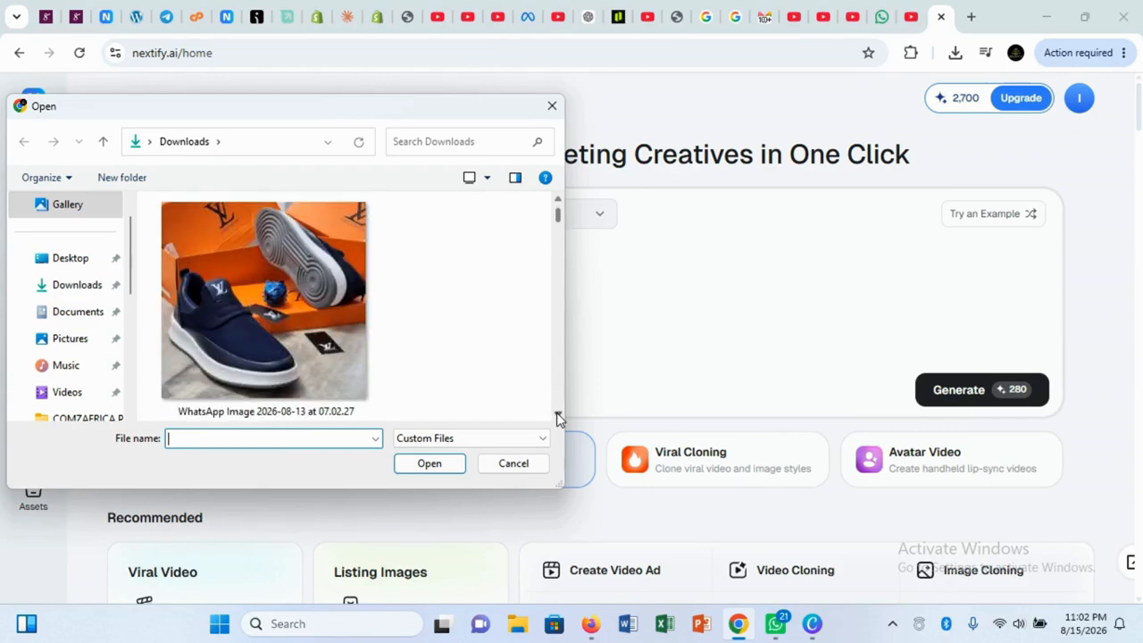
{"action": "left_click", "coordinate": [558, 417]}
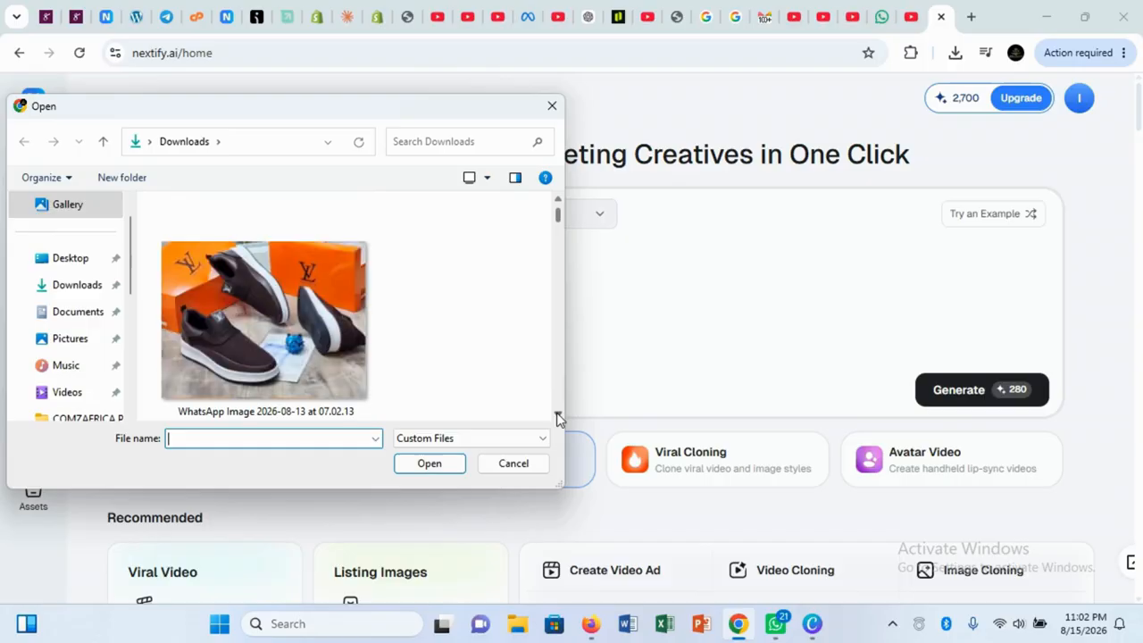
{"action": "left_click", "coordinate": [559, 201]}
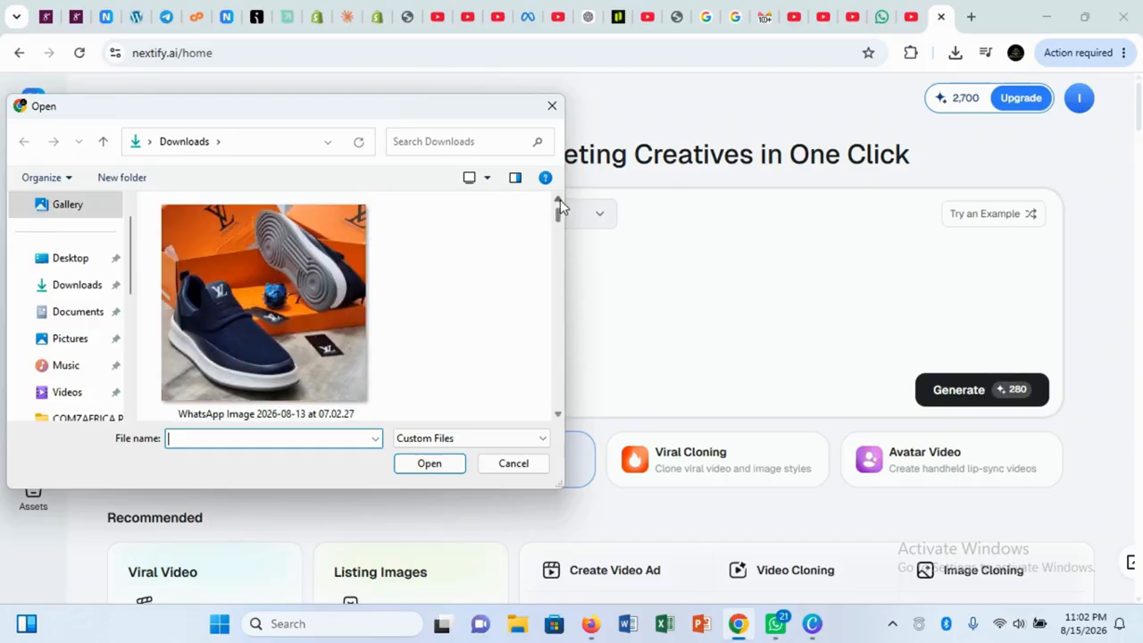
{"action": "left_click", "coordinate": [311, 290]}
{"action": "left_click", "coordinate": [416, 465]}
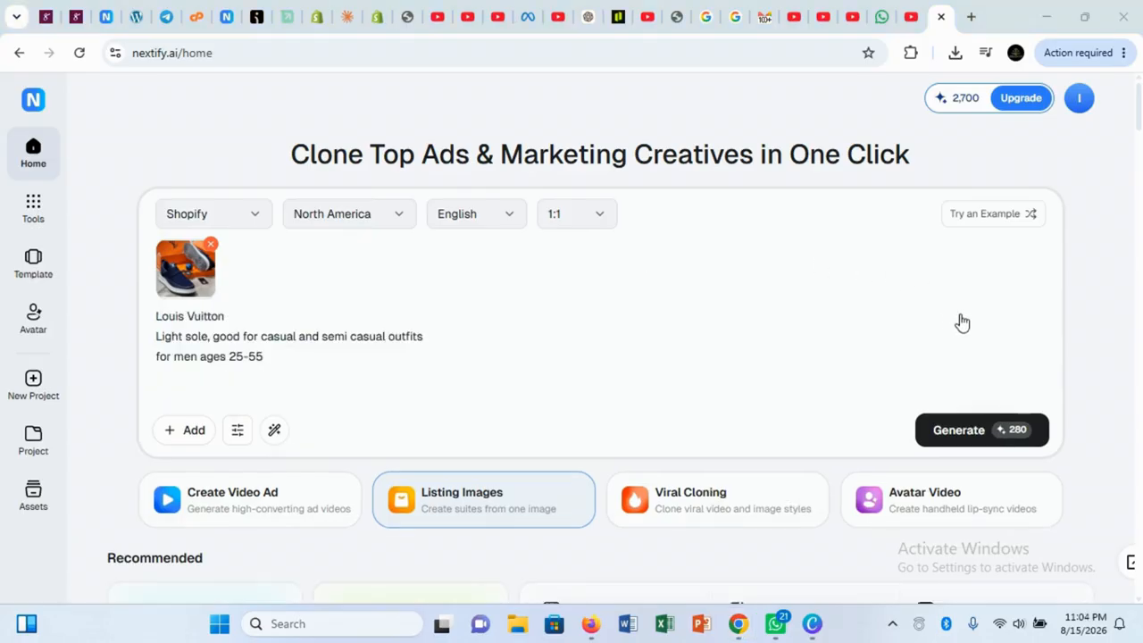
{"action": "left_click", "coordinate": [967, 433]}
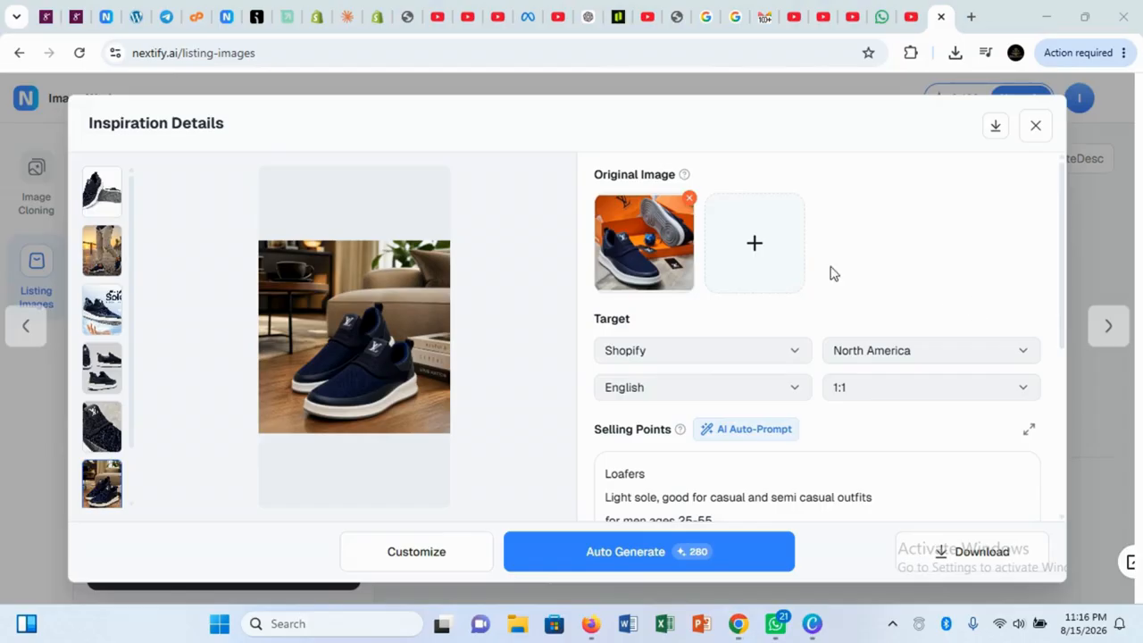
- Preview the first four generated Shopify listing images of the navy shoe in turn
{"action": "left_click", "coordinate": [766, 255]}
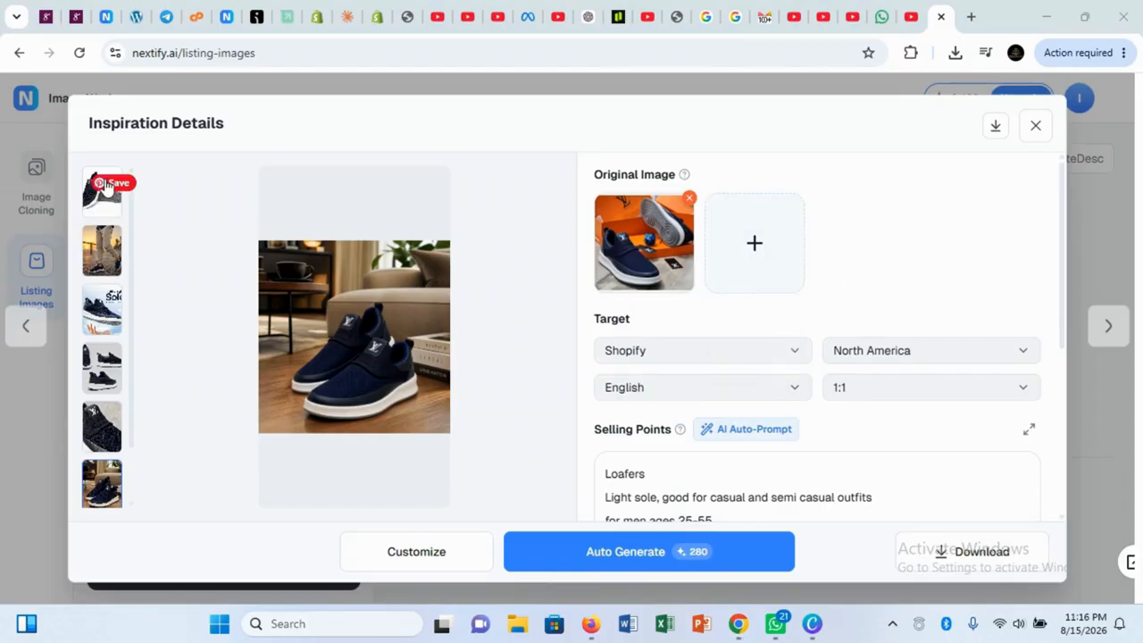
{"action": "left_click", "coordinate": [98, 195]}
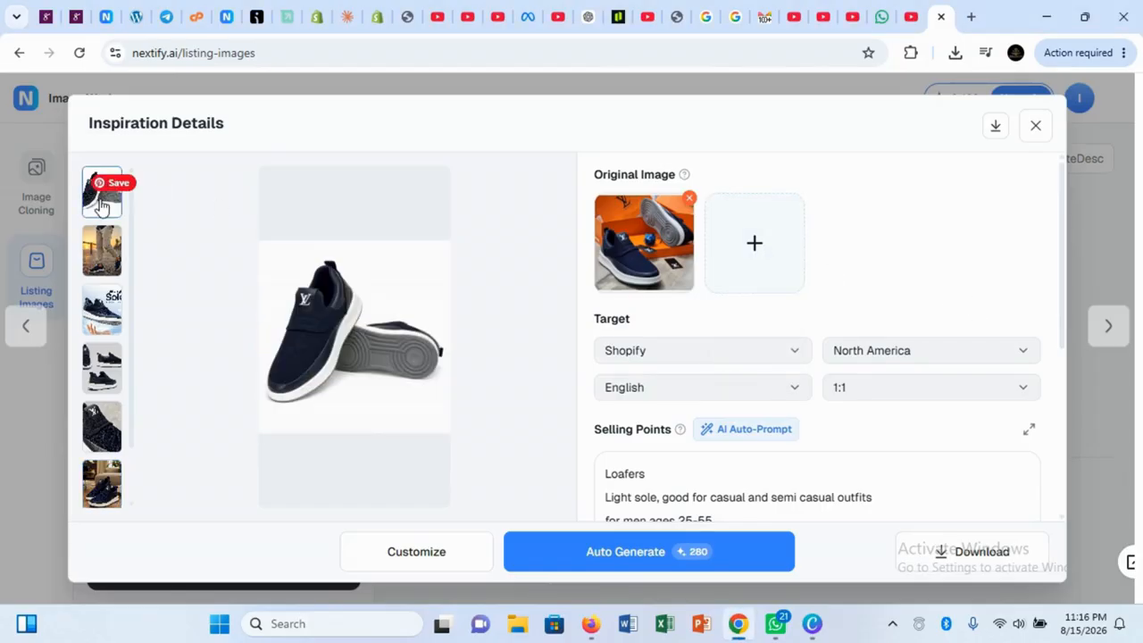
{"action": "left_click", "coordinate": [100, 252]}
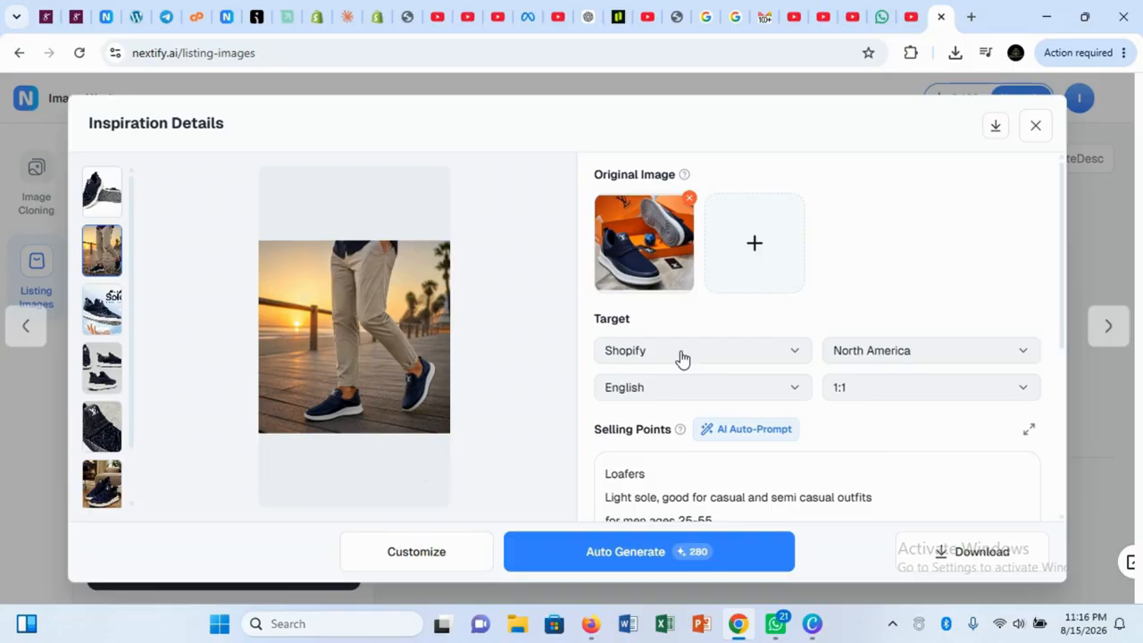
{"action": "left_click", "coordinate": [108, 318]}
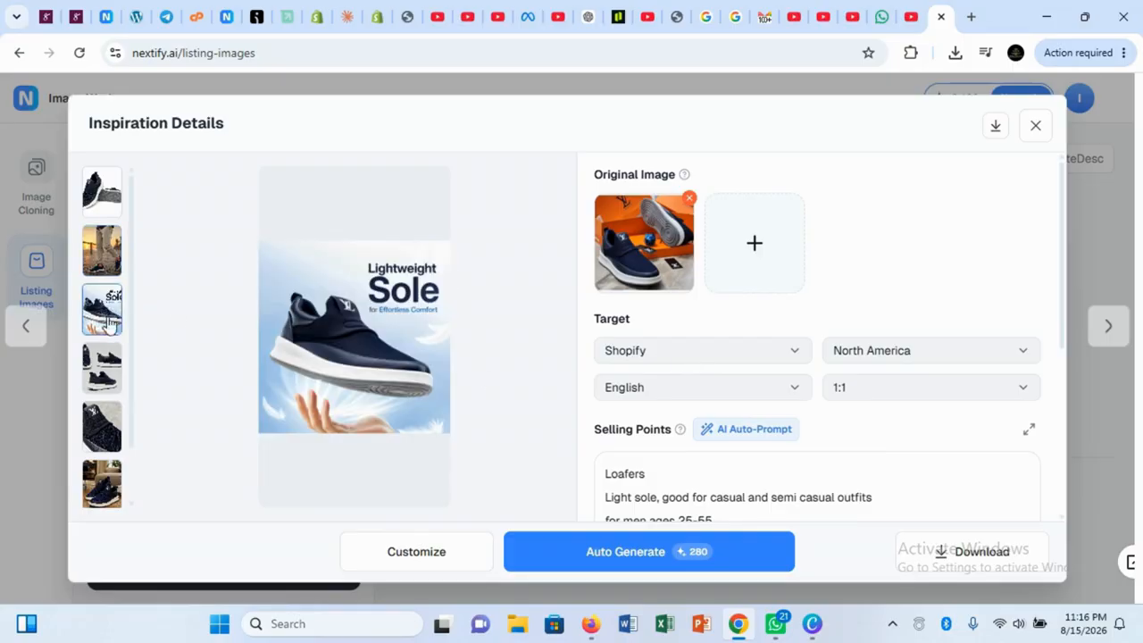
{"action": "left_click", "coordinate": [106, 365]}
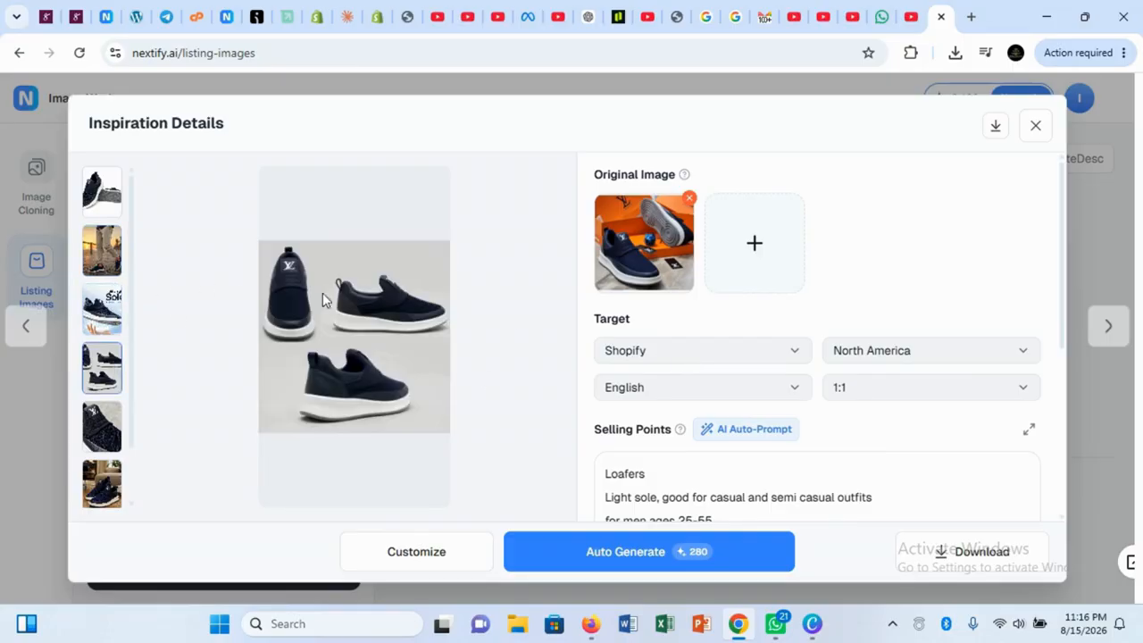
- Set the target platform to Amazon and auto-generate a new set of listing images
{"action": "left_click", "coordinate": [635, 350]}
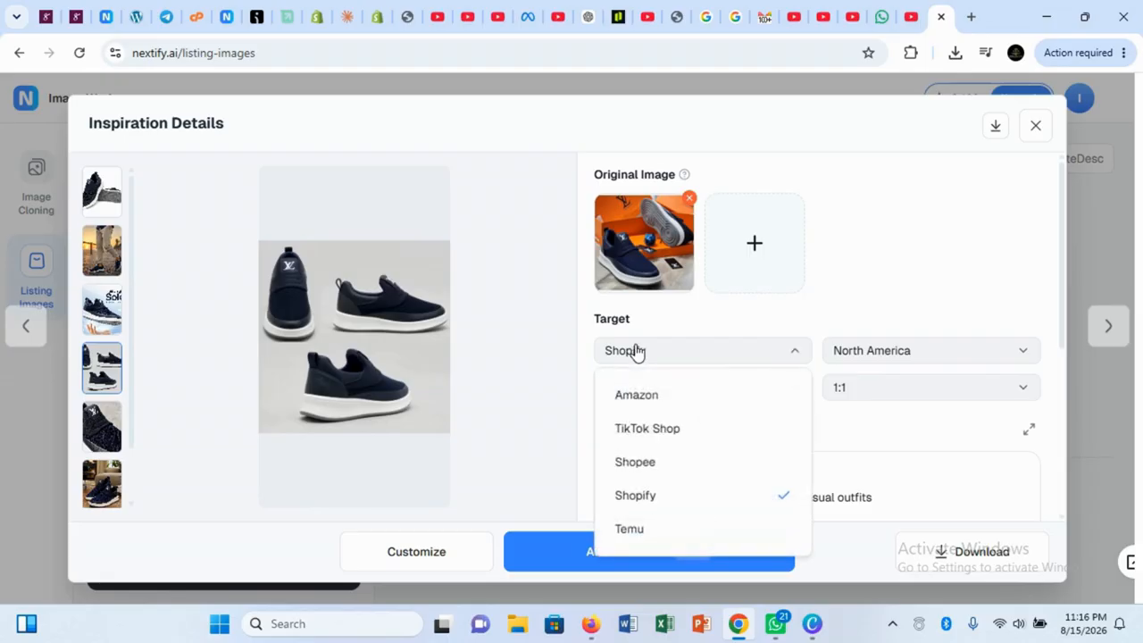
{"action": "left_click", "coordinate": [638, 398]}
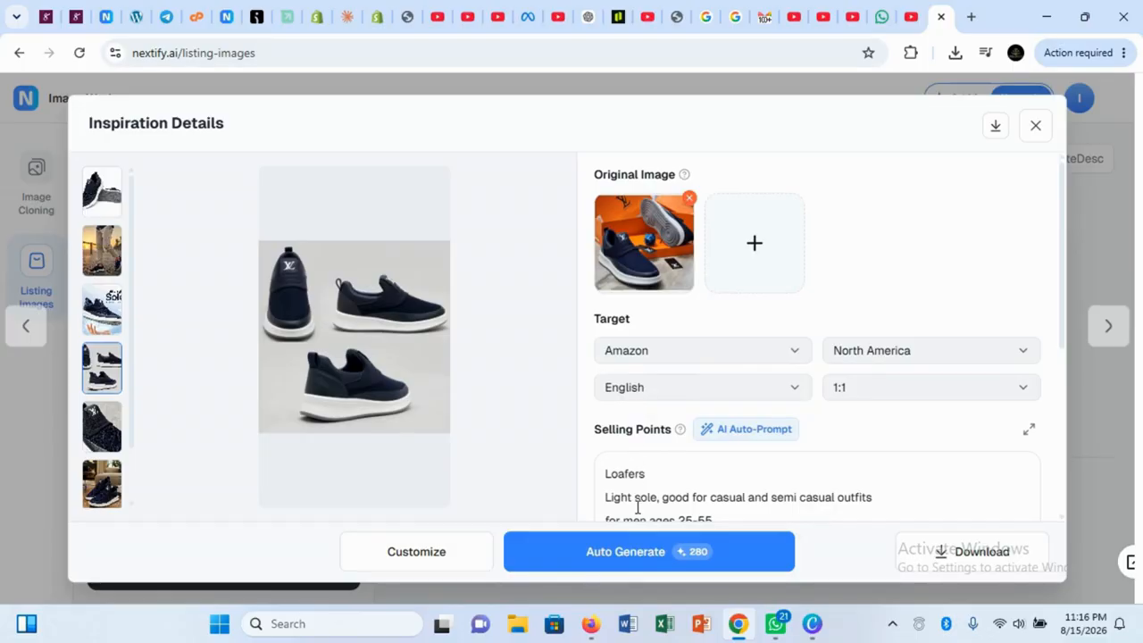
{"action": "left_click", "coordinate": [636, 553]}
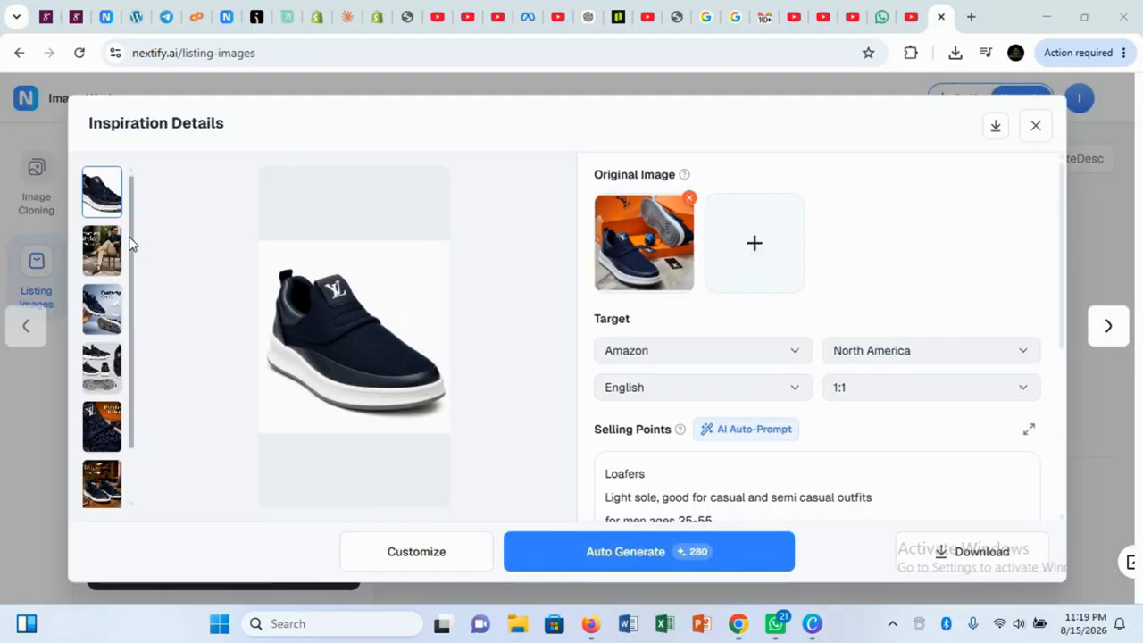
- Preview the six generated Amazon listing images in order and go back through them to the first one
{"action": "left_click", "coordinate": [102, 250]}
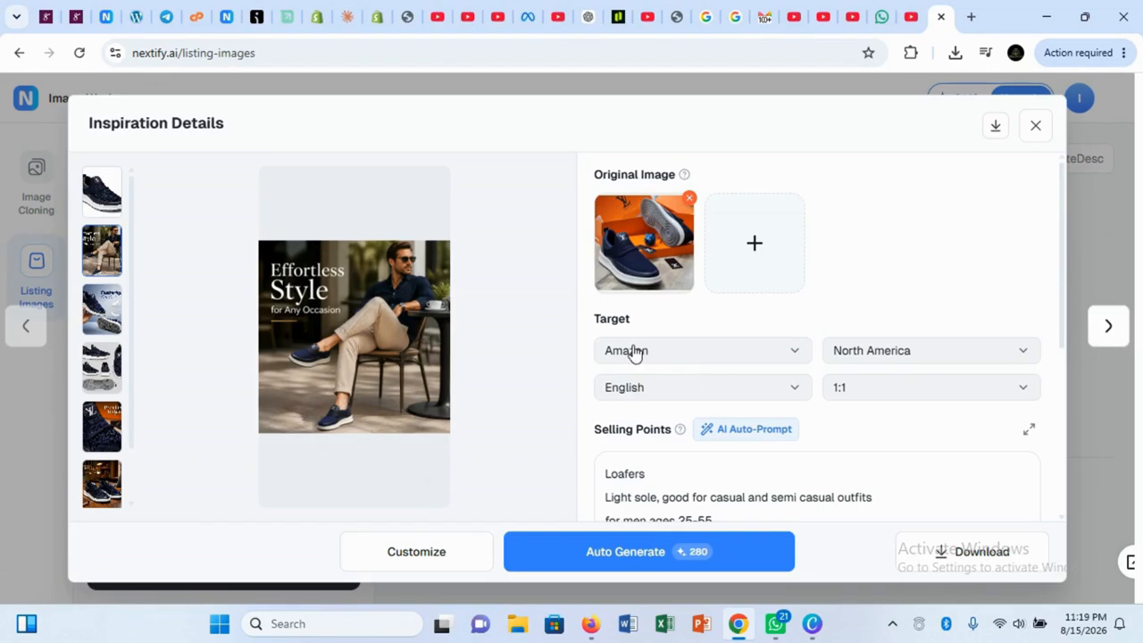
{"action": "left_click", "coordinate": [112, 312]}
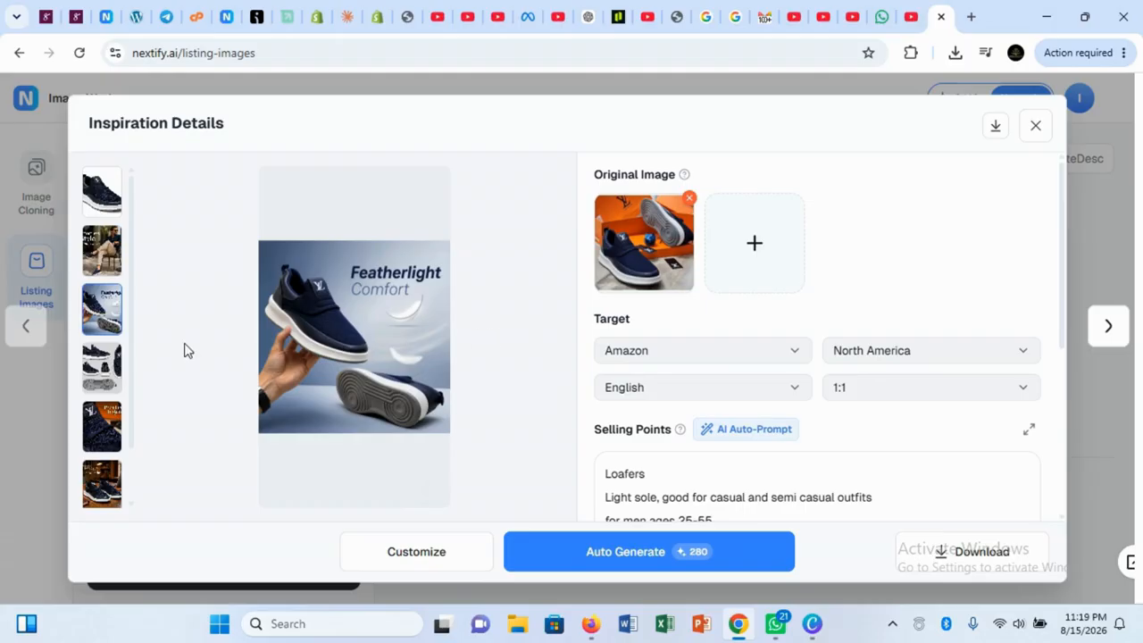
{"action": "left_click", "coordinate": [105, 373]}
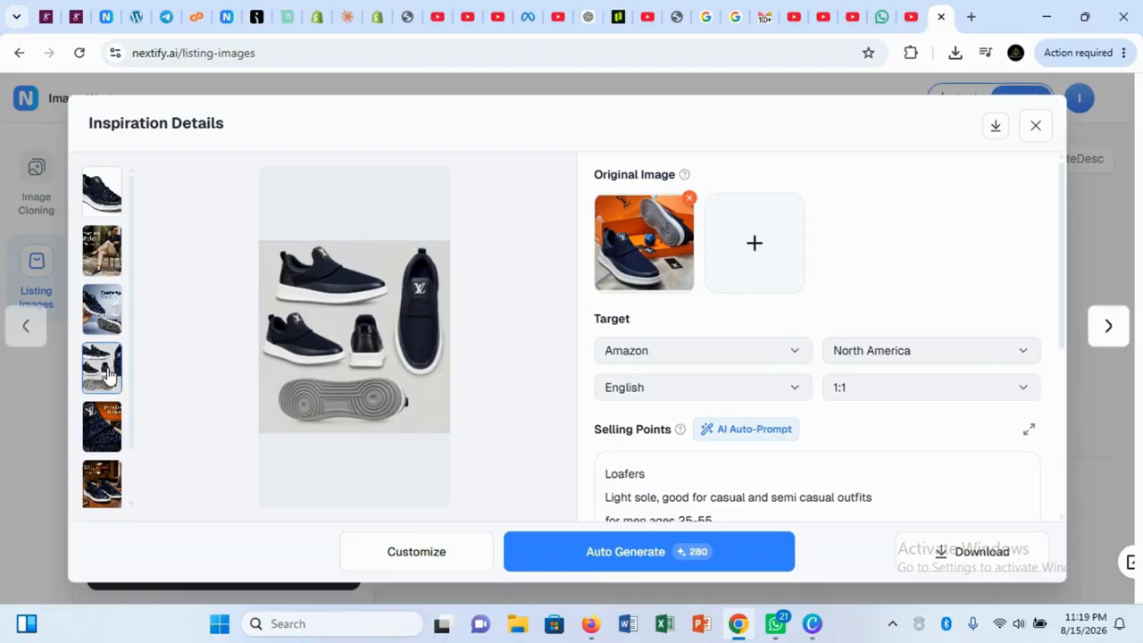
{"action": "left_click", "coordinate": [103, 416]}
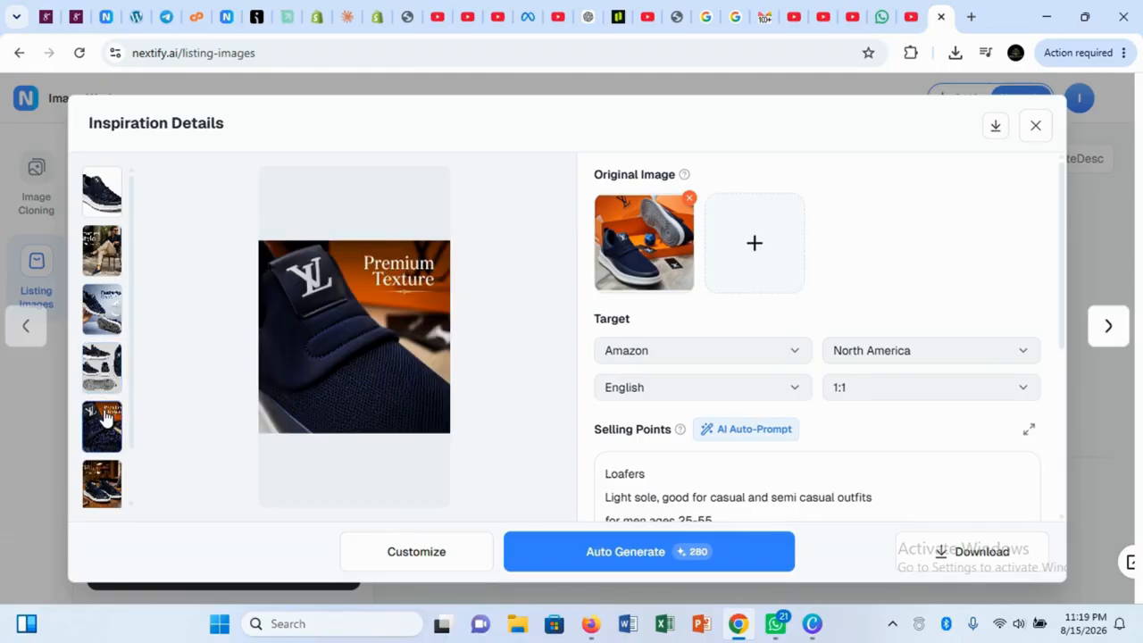
{"action": "left_click", "coordinate": [100, 480]}
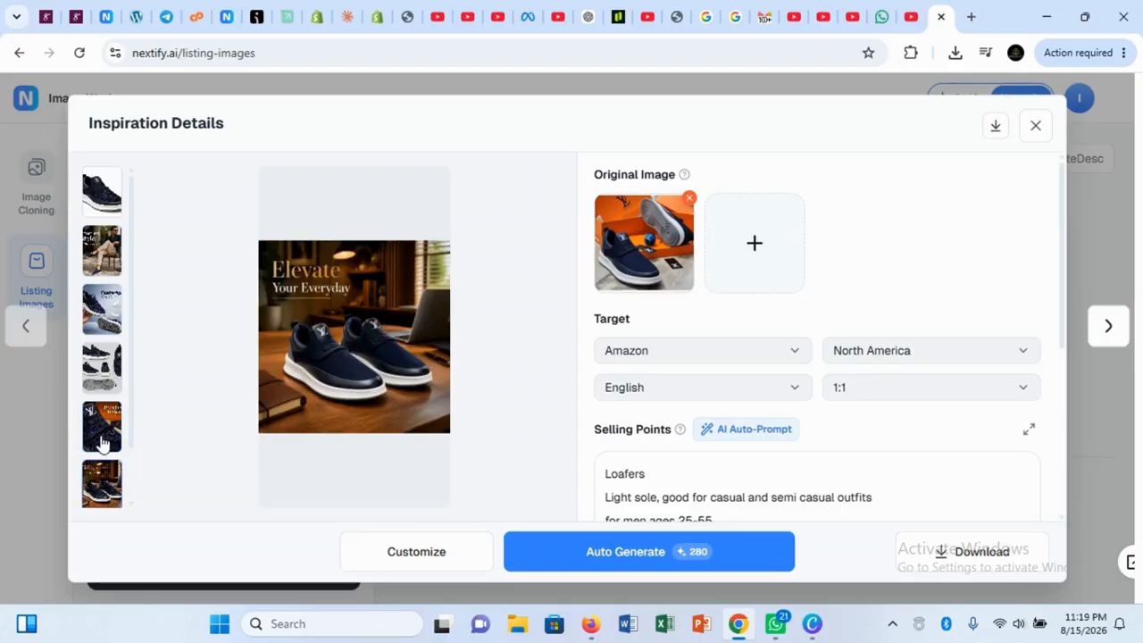
{"action": "left_click", "coordinate": [102, 437]}
{"action": "left_click", "coordinate": [113, 355]}
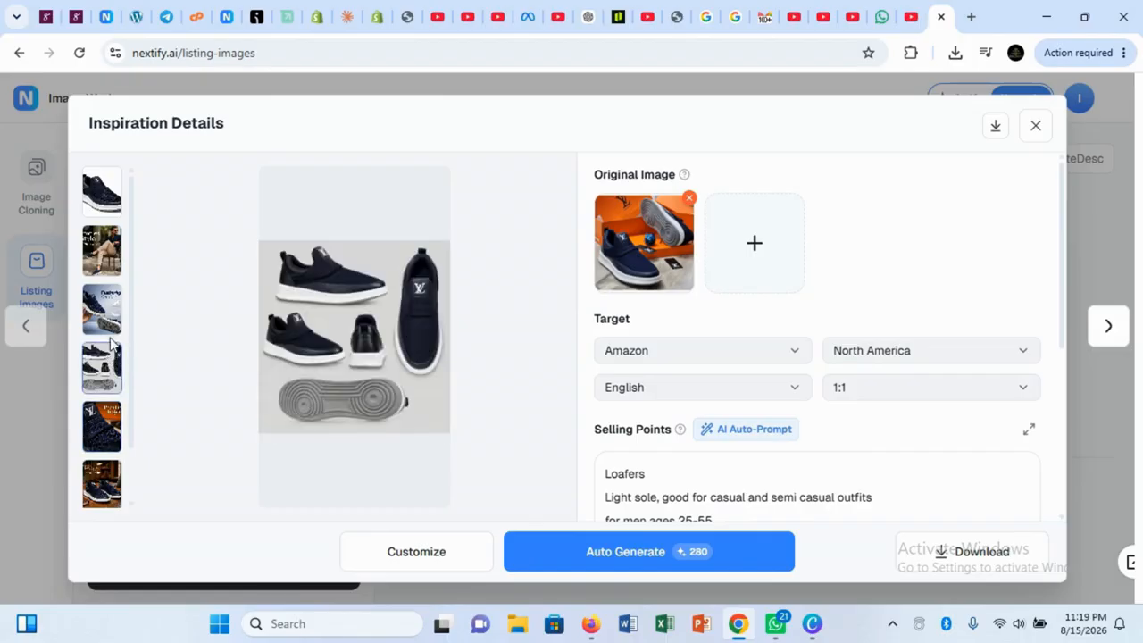
{"action": "left_click", "coordinate": [98, 308]}
{"action": "left_click", "coordinate": [100, 261]}
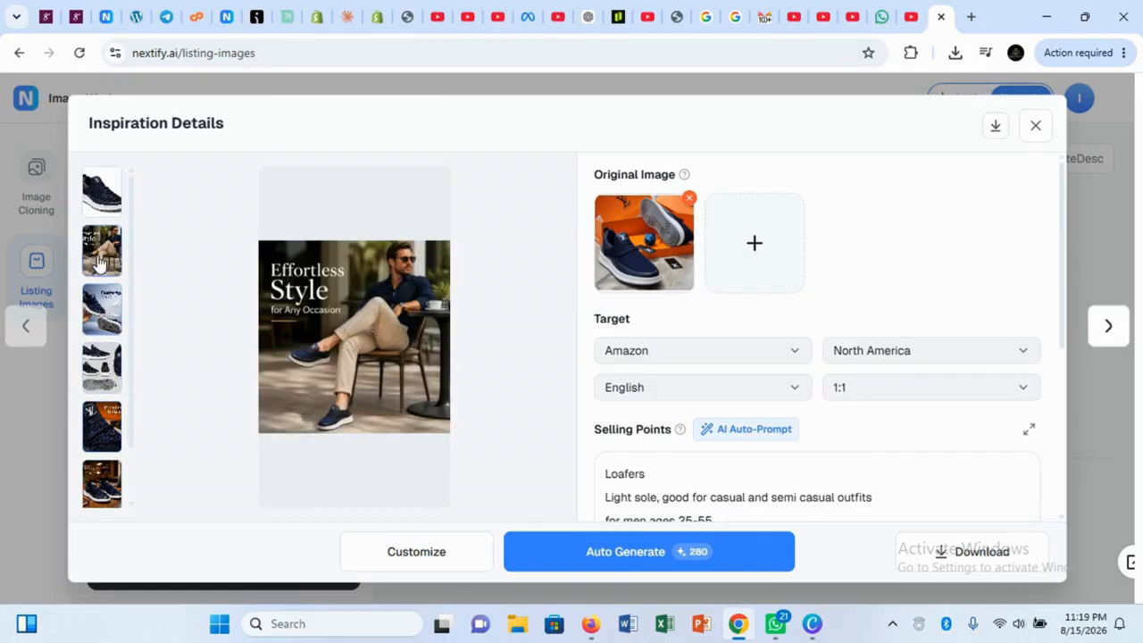
{"action": "left_click", "coordinate": [106, 193]}
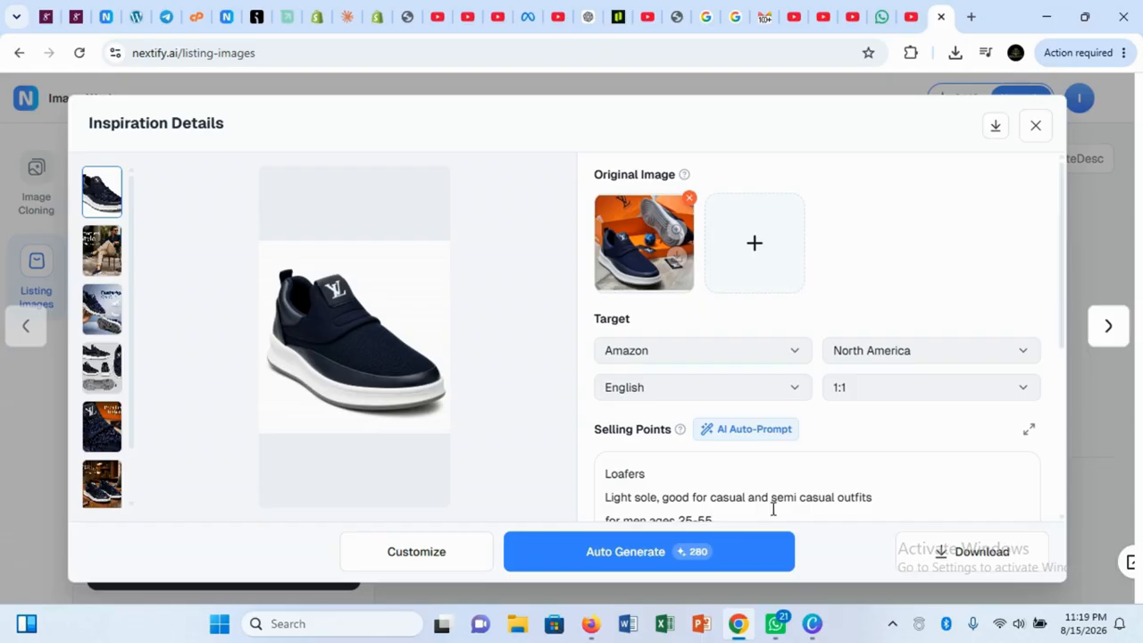
- Download the full set of generated Amazon listing images, allowing multiple file downloads, and close the image details
{"action": "left_click", "coordinate": [945, 553]}
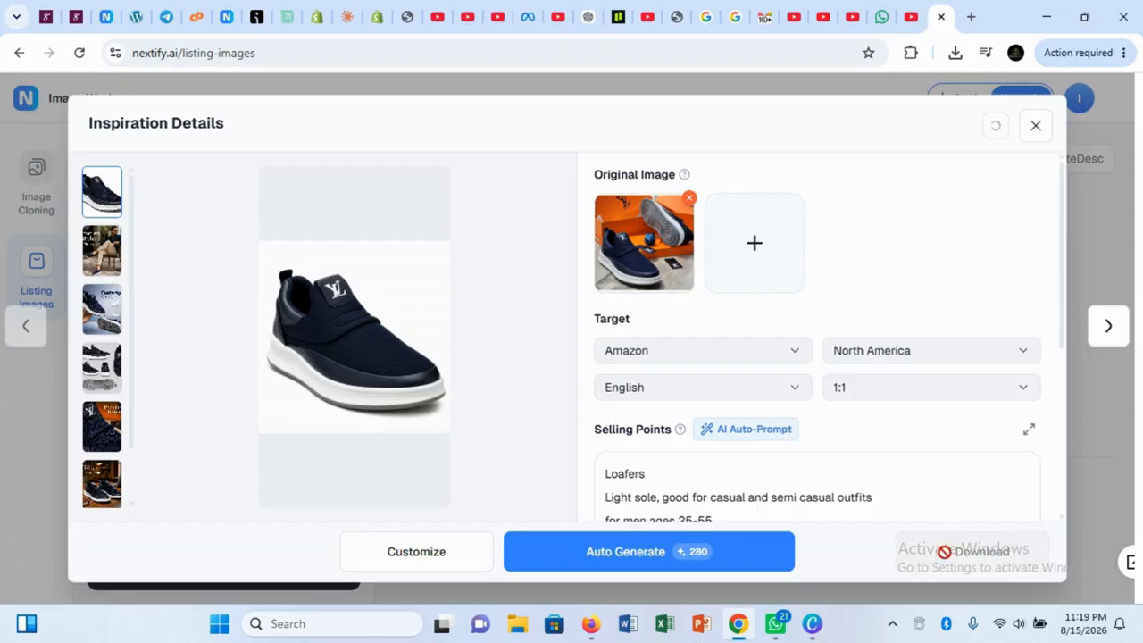
{"action": "left_click", "coordinate": [946, 553]}
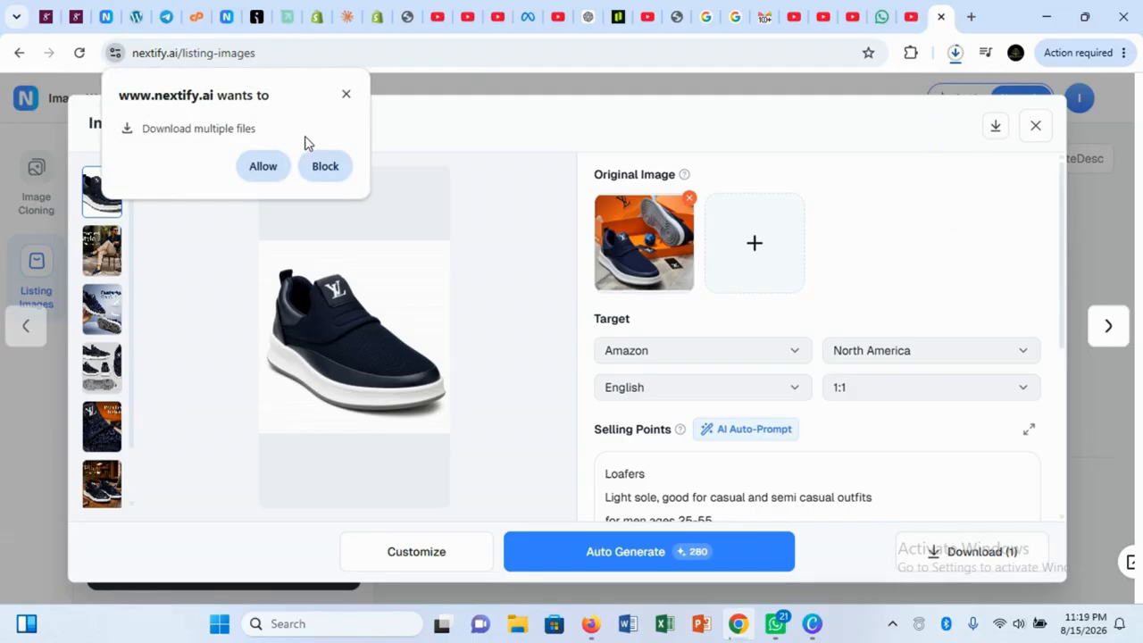
{"action": "left_click", "coordinate": [268, 166]}
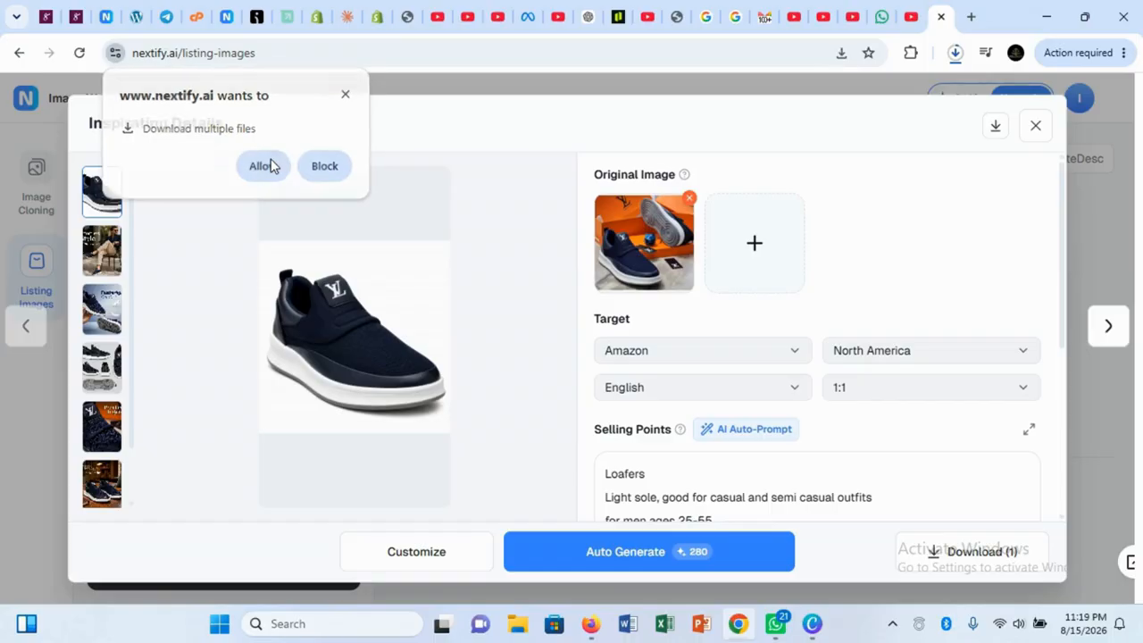
{"action": "left_click", "coordinate": [1034, 128]}
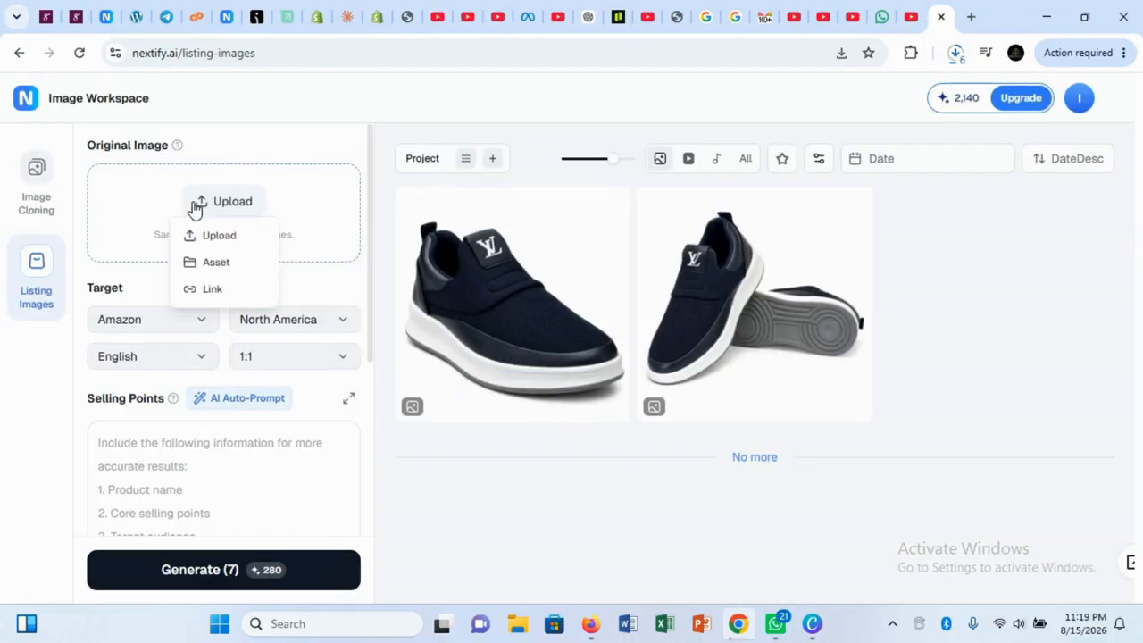
- Return to the home page and look at the Viral Cloning tool's video options, including its reference video input
{"action": "left_click", "coordinate": [27, 99]}
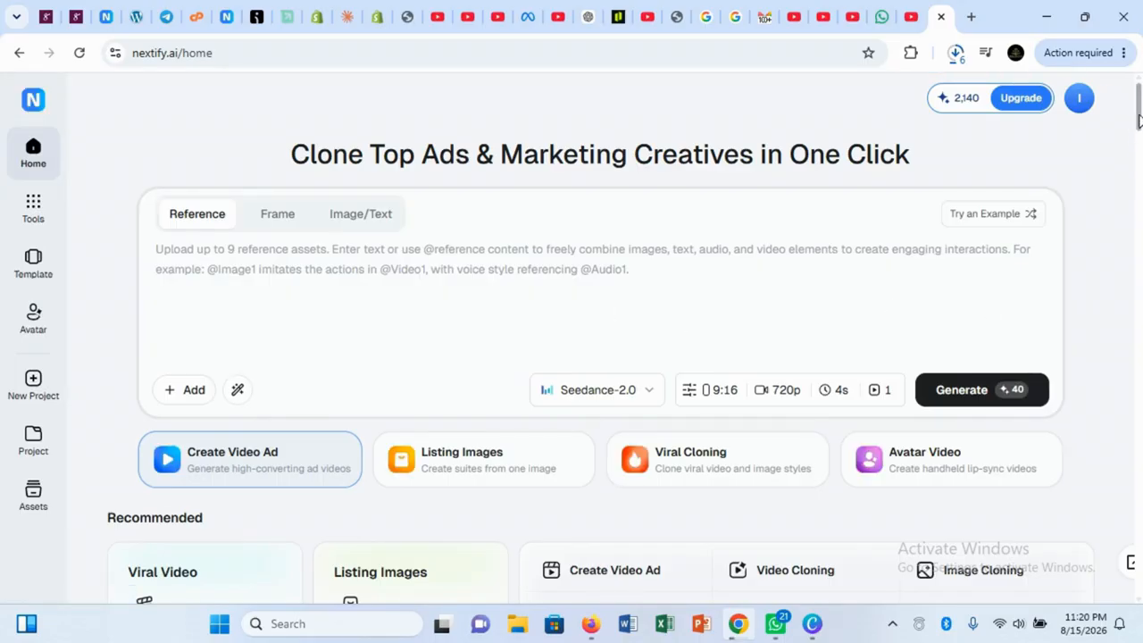
{"action": "left_click_drag", "start_coordinate": [1138, 117], "coordinate": [1139, 120]}
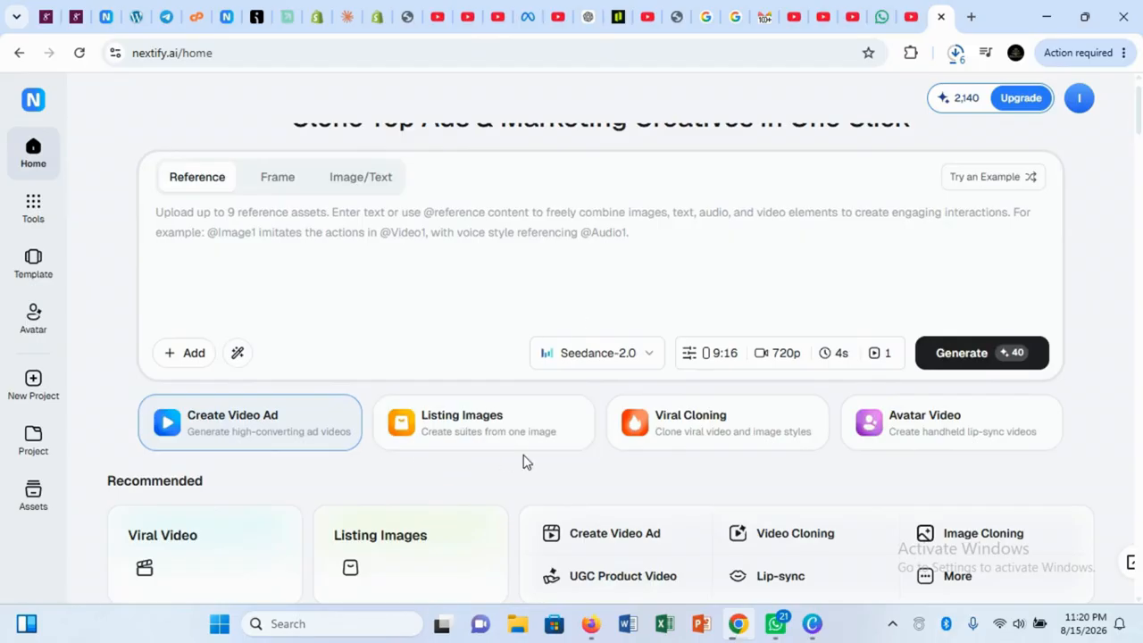
{"action": "left_click", "coordinate": [695, 438]}
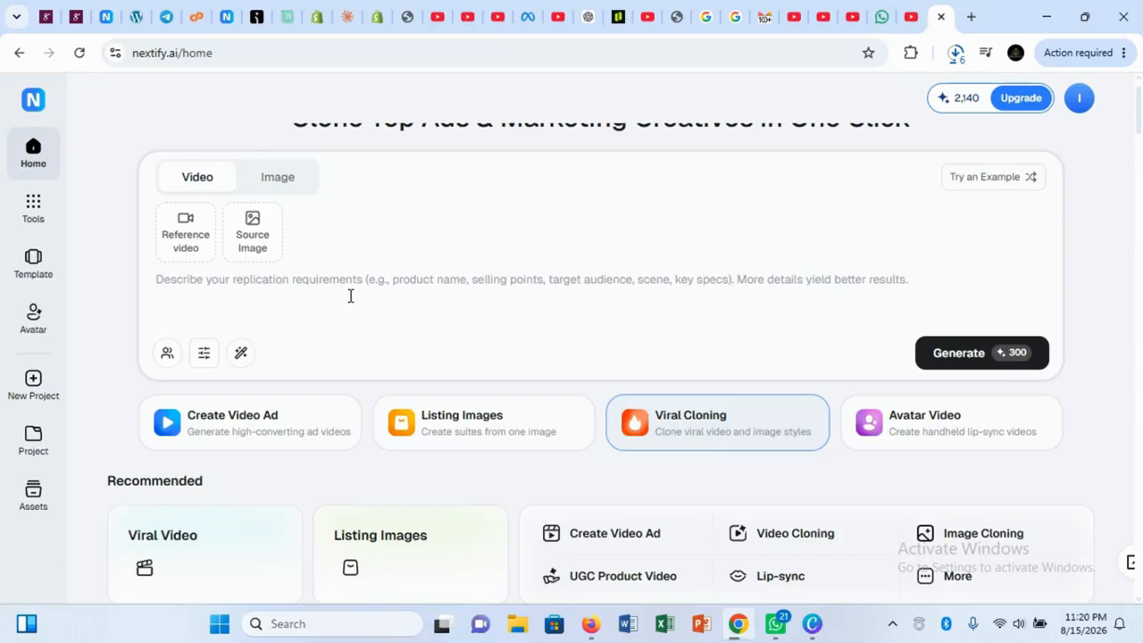
{"action": "left_click", "coordinate": [186, 250]}
- Switch to a UGC Product Video under Avatar Video and start a custom avatar using the Upload Photo to Clone option
{"action": "left_click", "coordinate": [914, 443]}
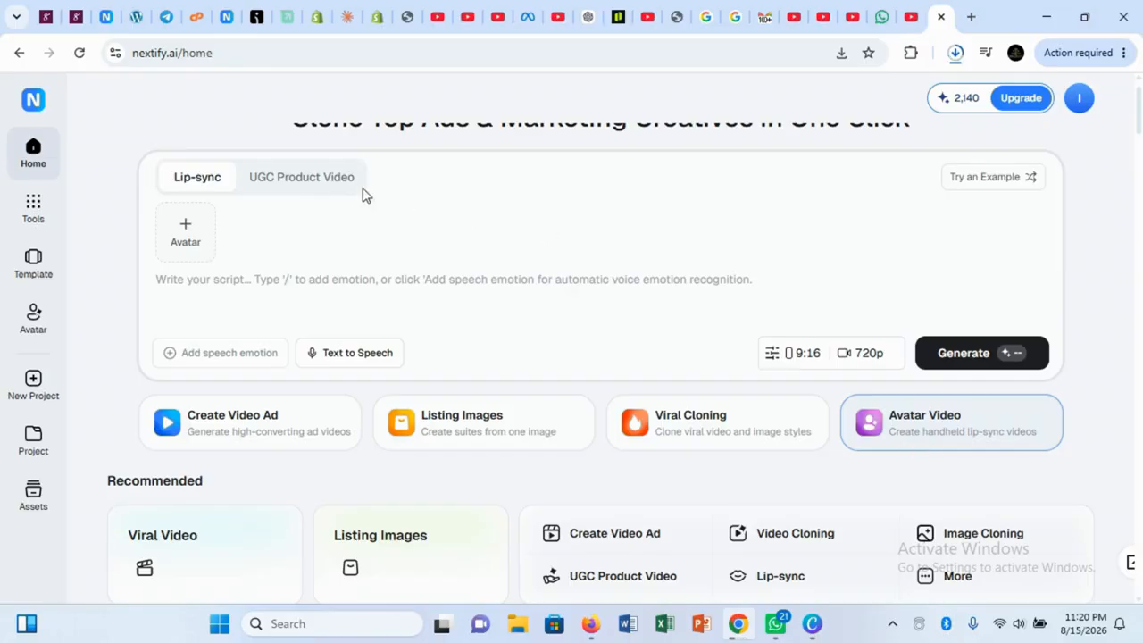
{"action": "left_click", "coordinate": [323, 180]}
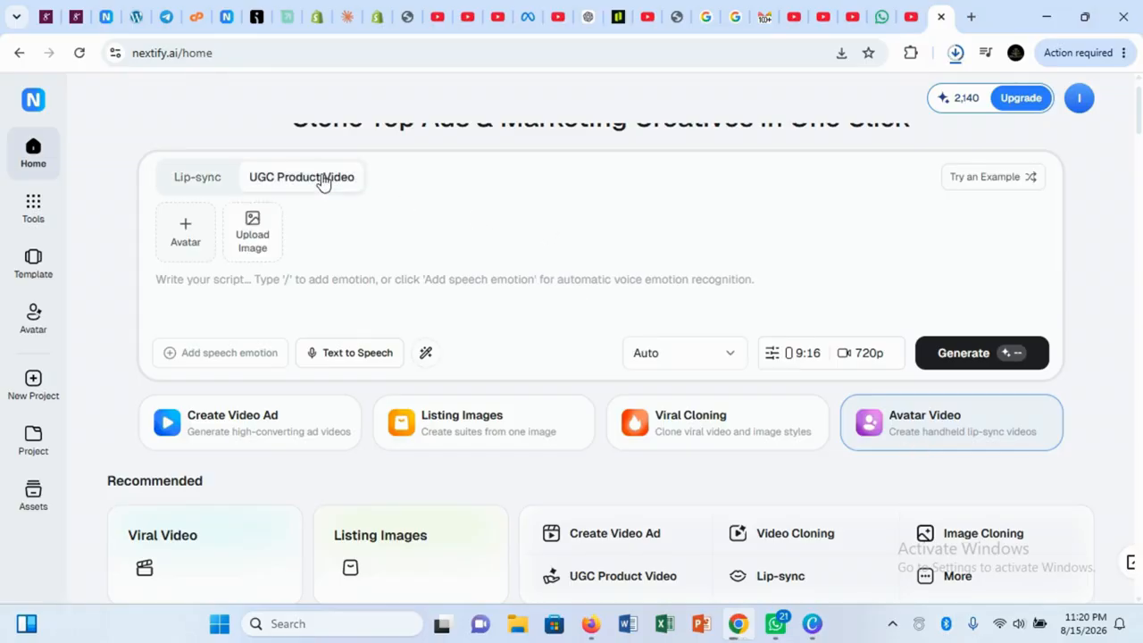
{"action": "mouse_move", "coordinate": [179, 243]}
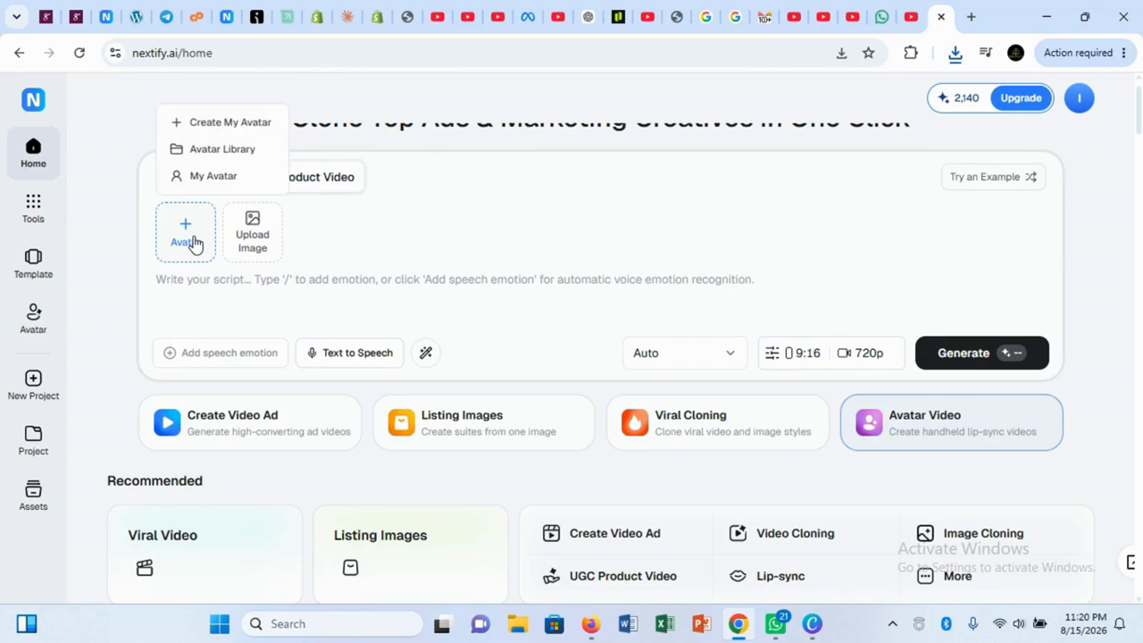
{"action": "left_click", "coordinate": [205, 176]}
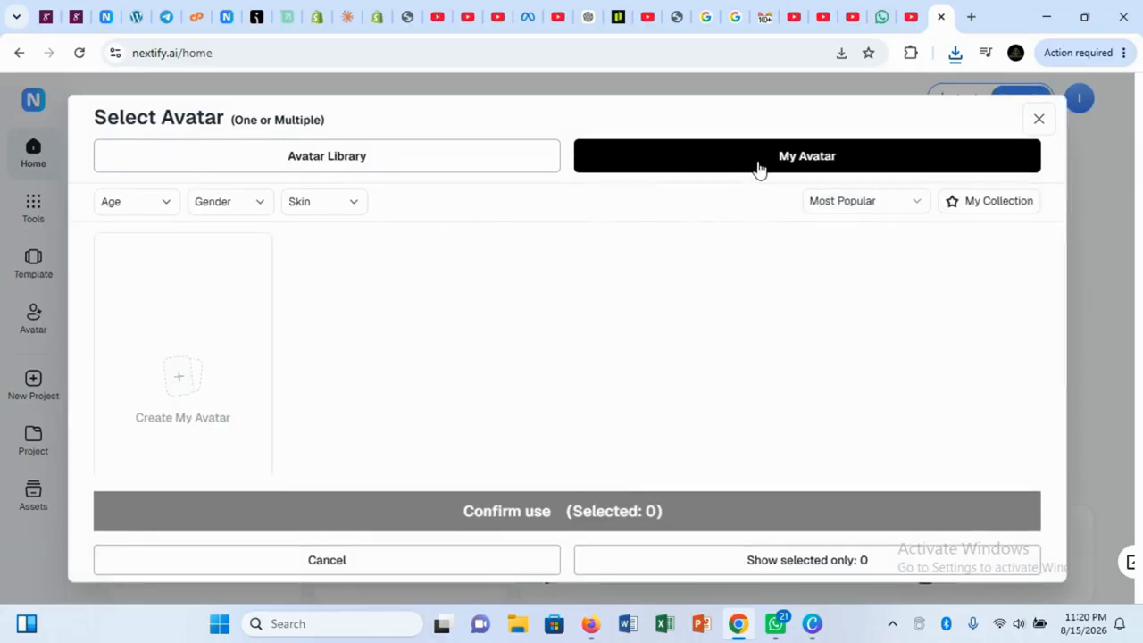
{"action": "left_click", "coordinate": [187, 374]}
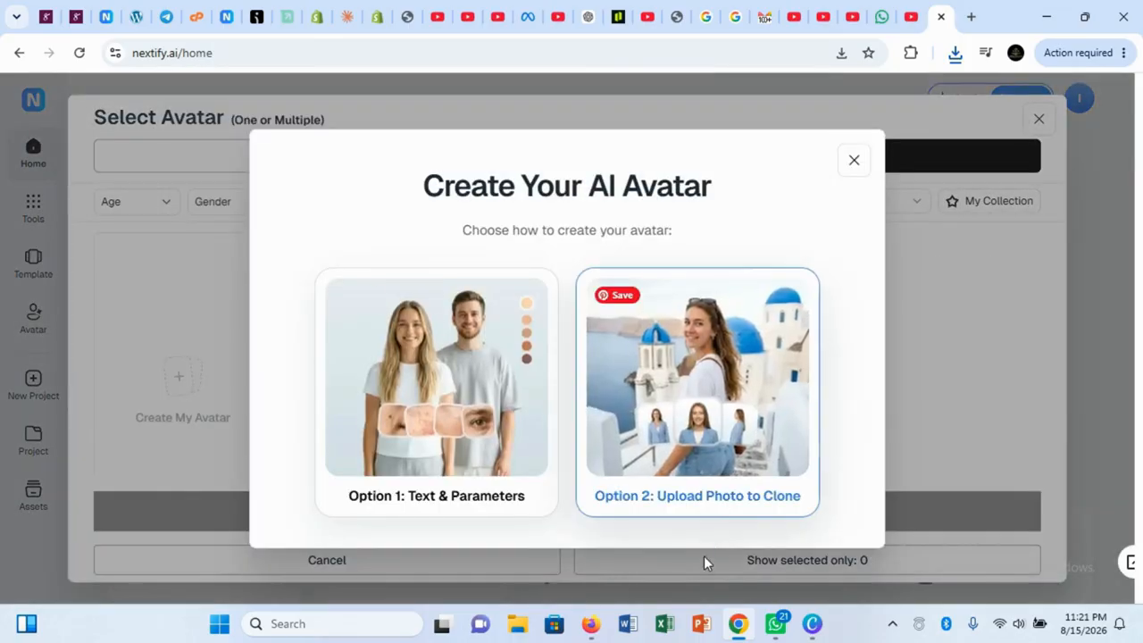
{"action": "left_click", "coordinate": [712, 444]}
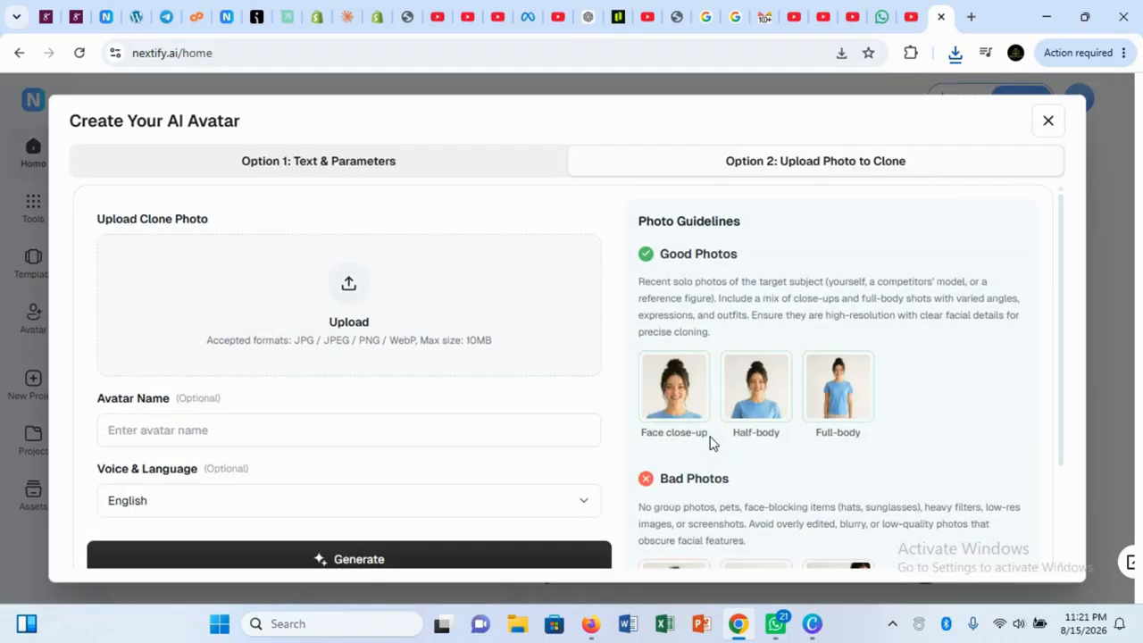
- Upload the man's portrait JPG from Downloads as the avatar's clone photo
{"action": "left_click", "coordinate": [348, 303]}
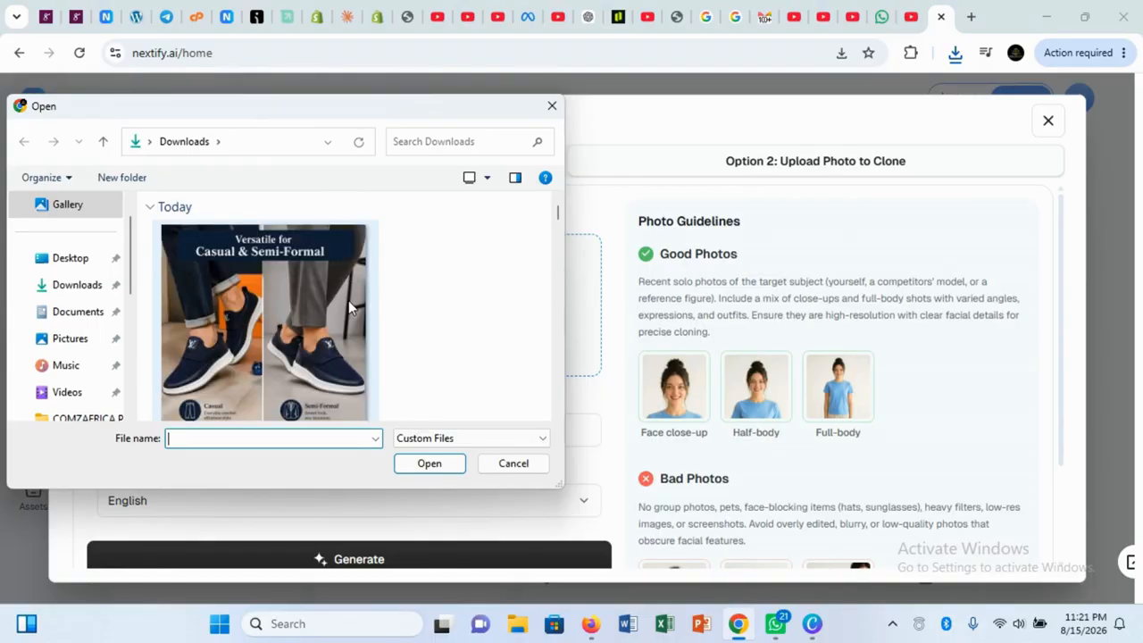
{"action": "type", "text": "ike"}
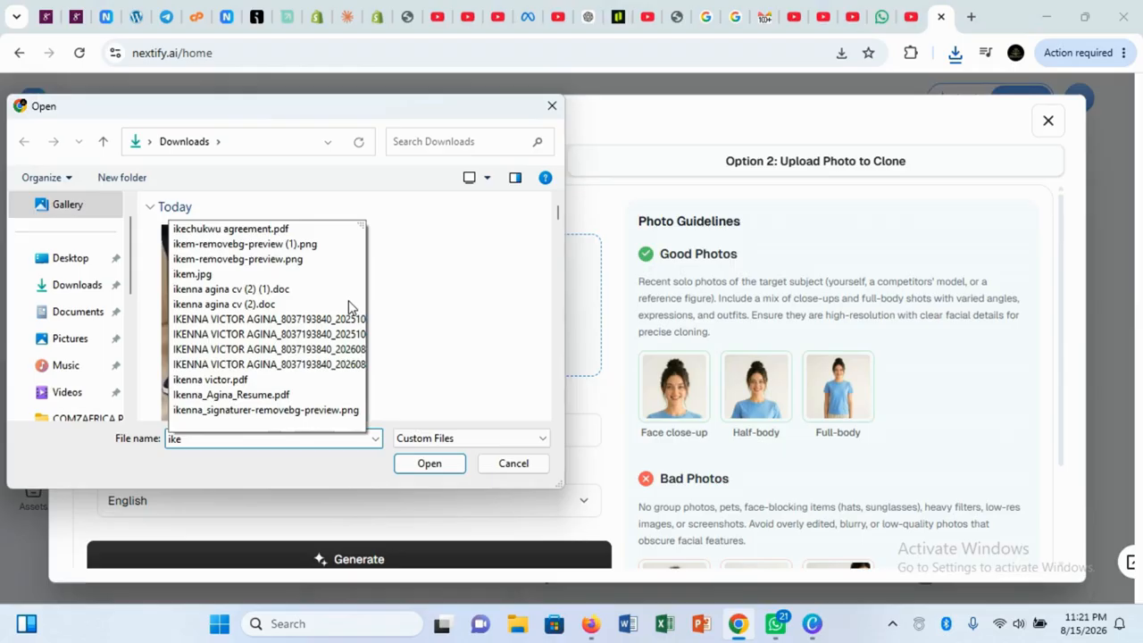
{"action": "left_click", "coordinate": [280, 276]}
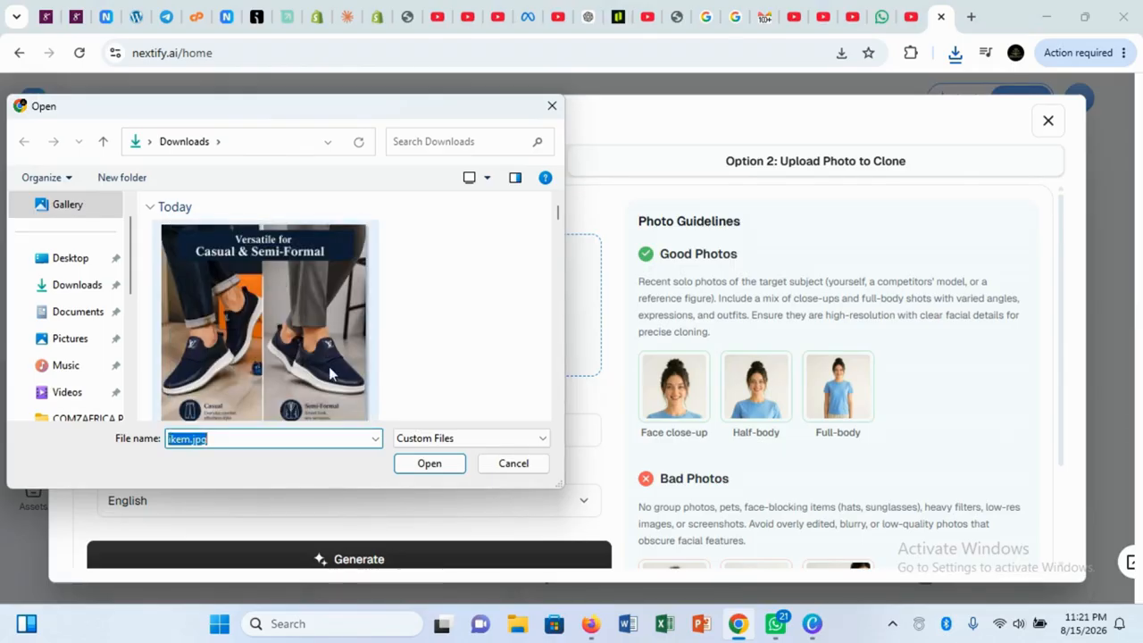
{"action": "left_click", "coordinate": [409, 465]}
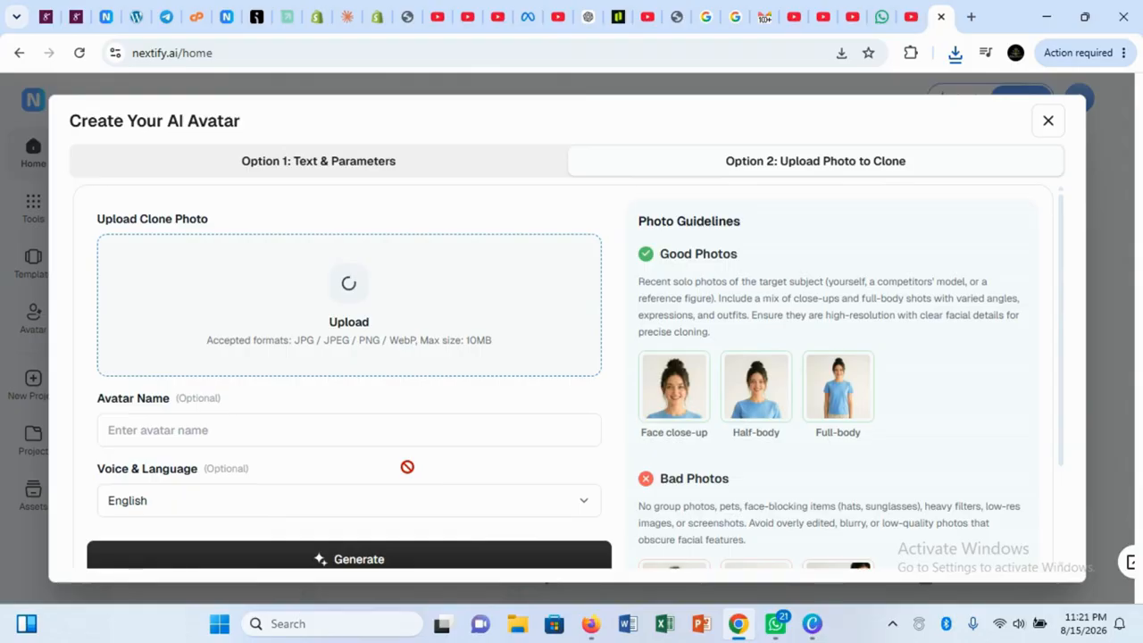
- Enter the person's nickname as the avatar name, keep English as the voice language, and generate the avatar
{"action": "left_click", "coordinate": [235, 431]}
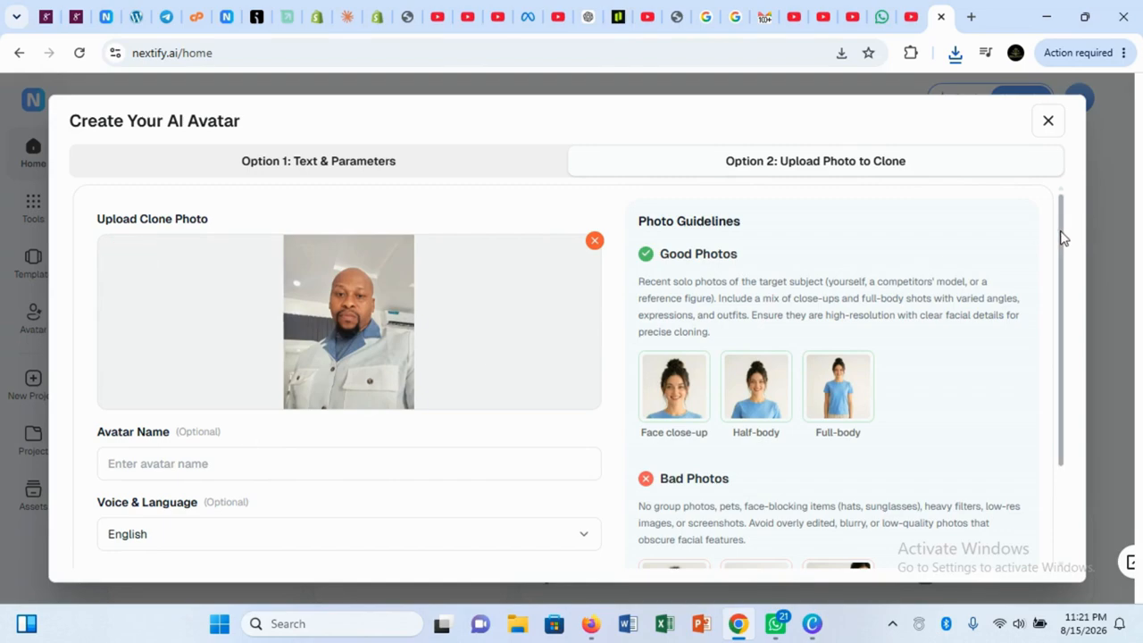
{"action": "left_click_drag", "start_coordinate": [1062, 237], "coordinate": [1062, 286]}
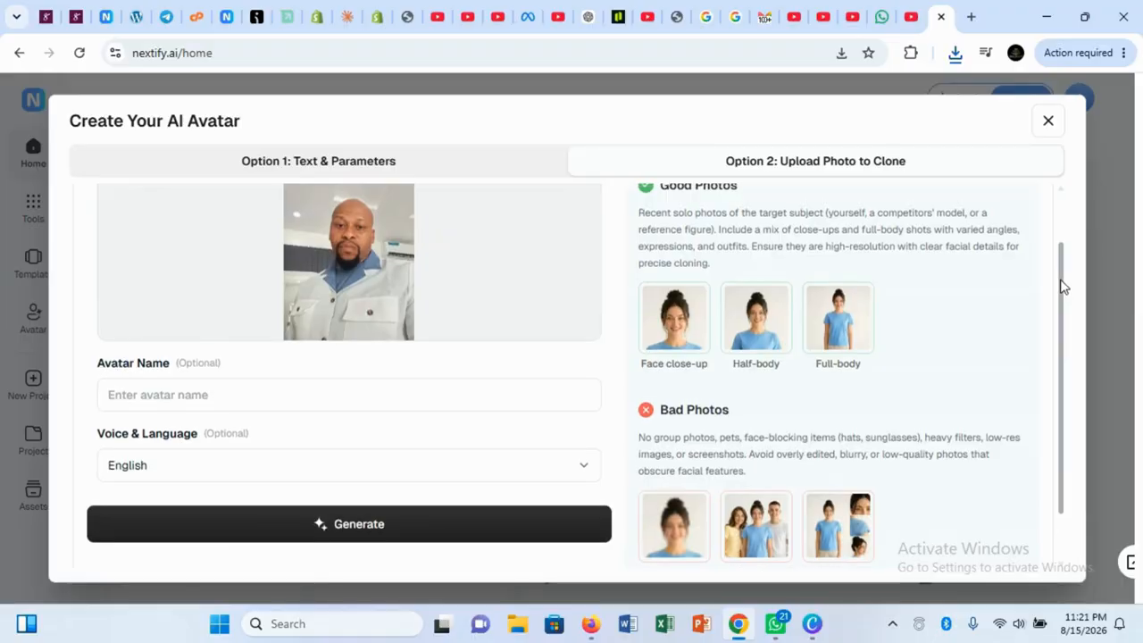
{"action": "left_click", "coordinate": [522, 399]}
{"action": "type", "text": "kendos"}
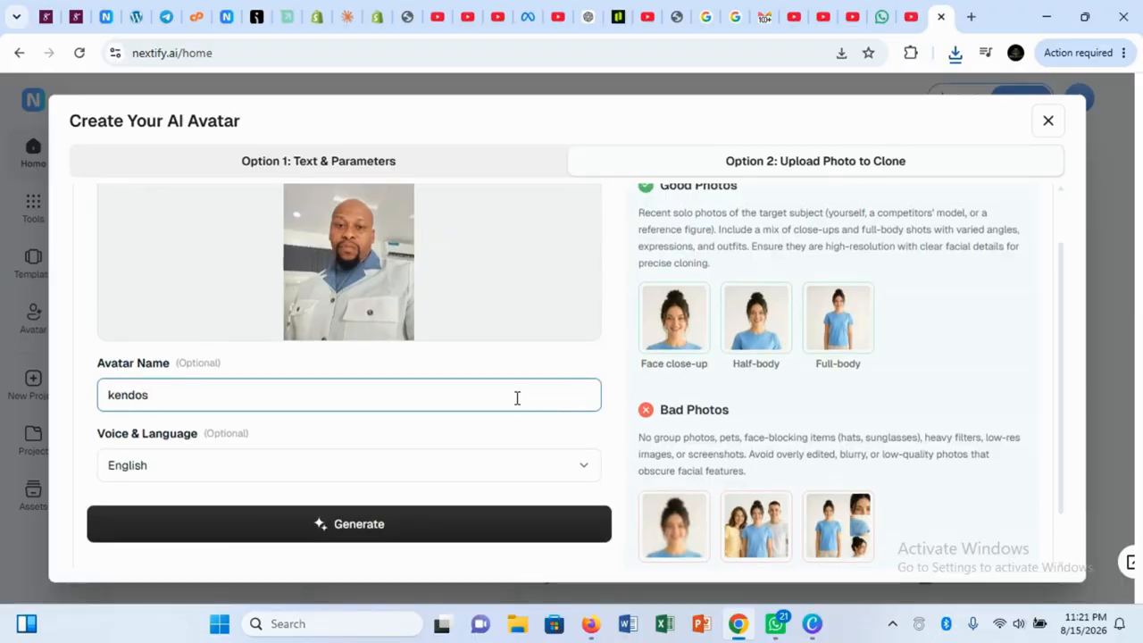
{"action": "left_click", "coordinate": [406, 513]}
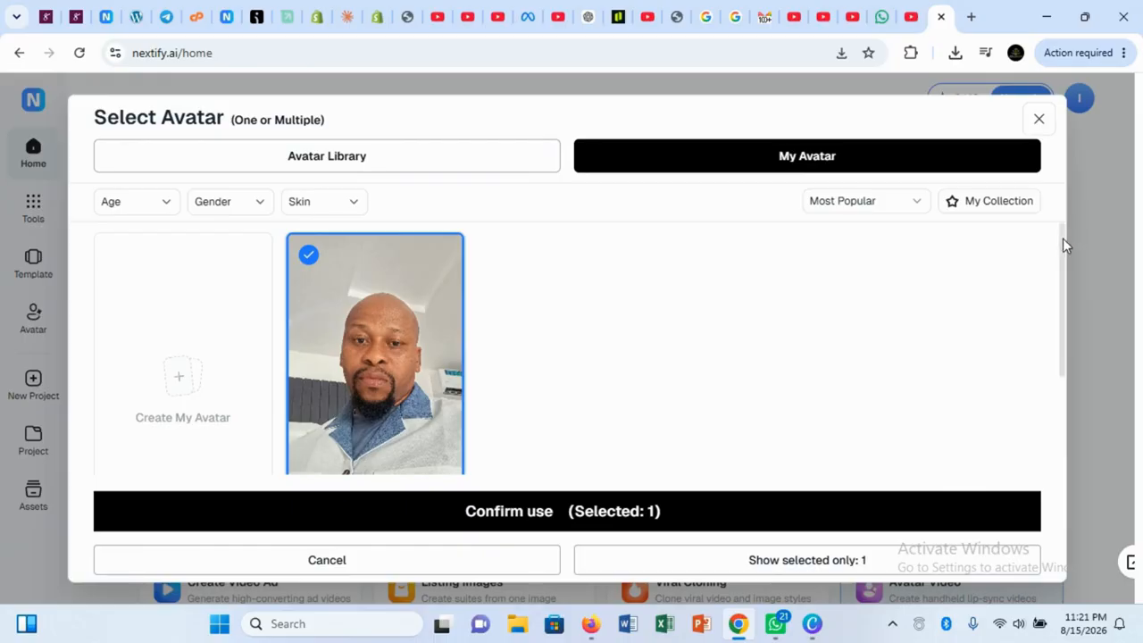
- Confirm the newly created avatar for the UGC product video and generate its voice
{"action": "left_click_drag", "start_coordinate": [1063, 239], "coordinate": [1045, 211]}
{"action": "left_click", "coordinate": [546, 513]}
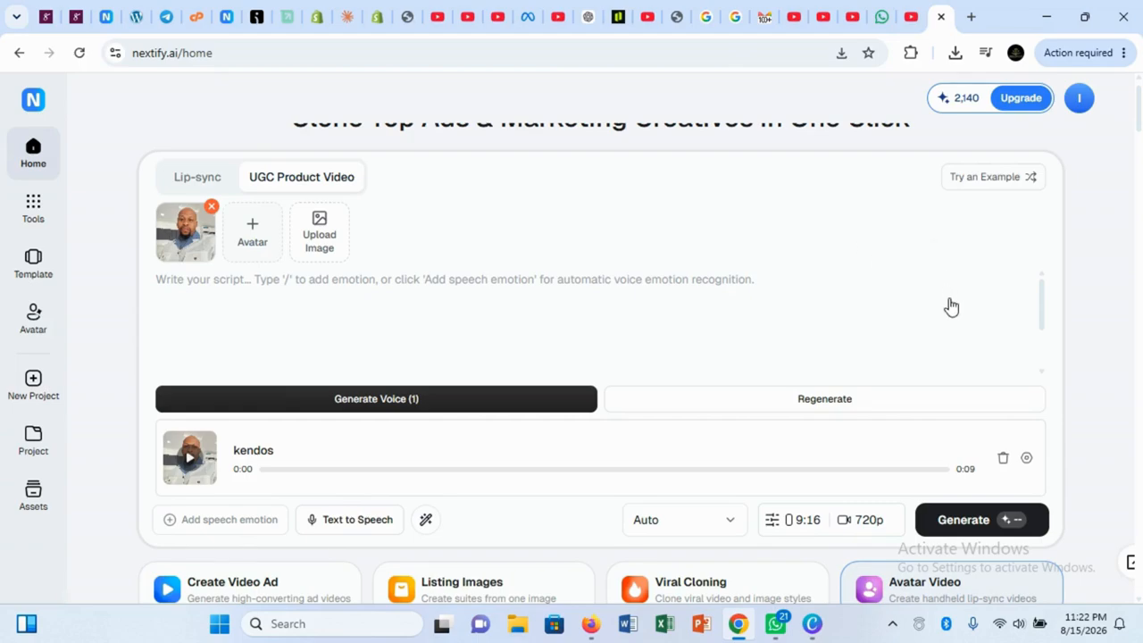
{"action": "left_click", "coordinate": [364, 402]}
- Upload the "mirinda" can picture from Downloads as the product image for the UGC video
{"action": "left_click", "coordinate": [327, 254]}
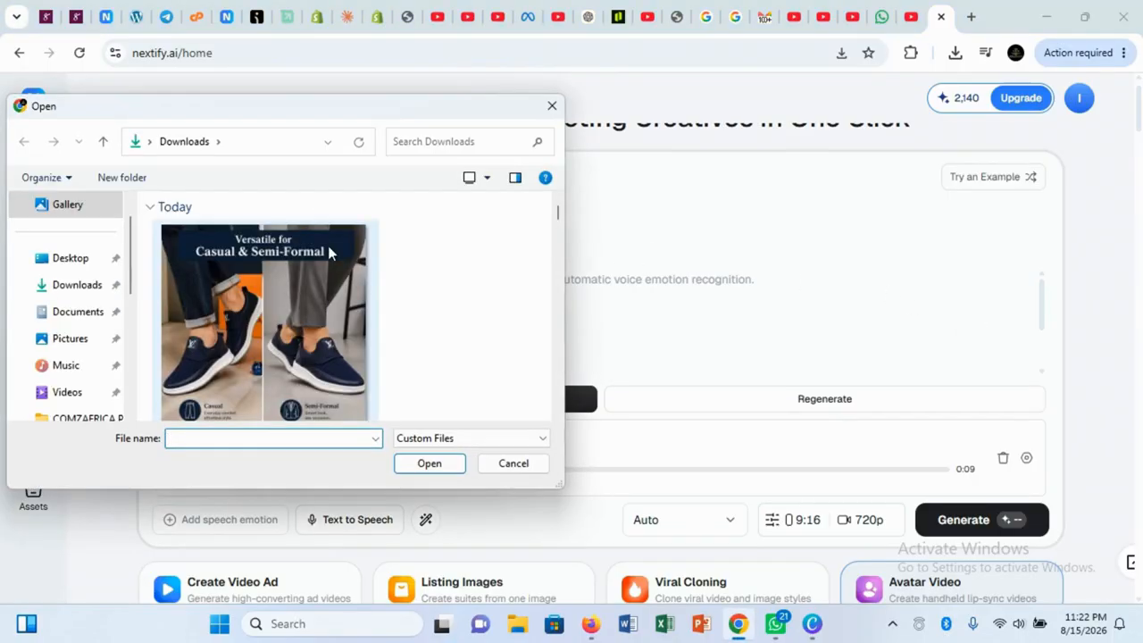
{"action": "left_click", "coordinate": [556, 416]}
{"action": "left_click", "coordinate": [556, 416]}
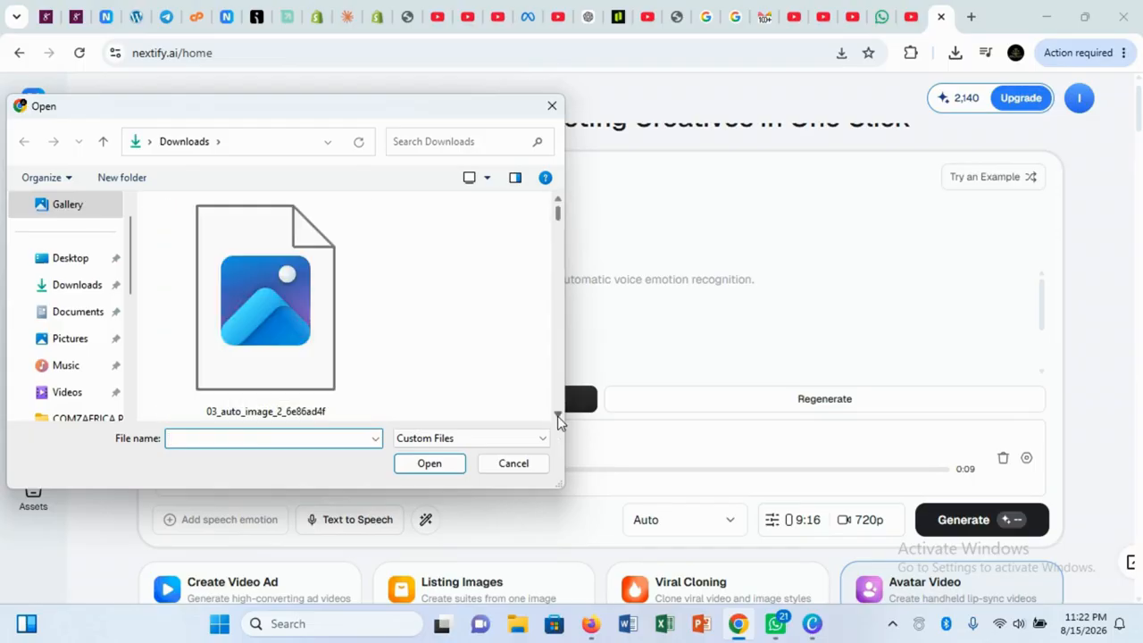
{"action": "left_click", "coordinate": [556, 416]}
{"action": "left_click", "coordinate": [556, 416]}
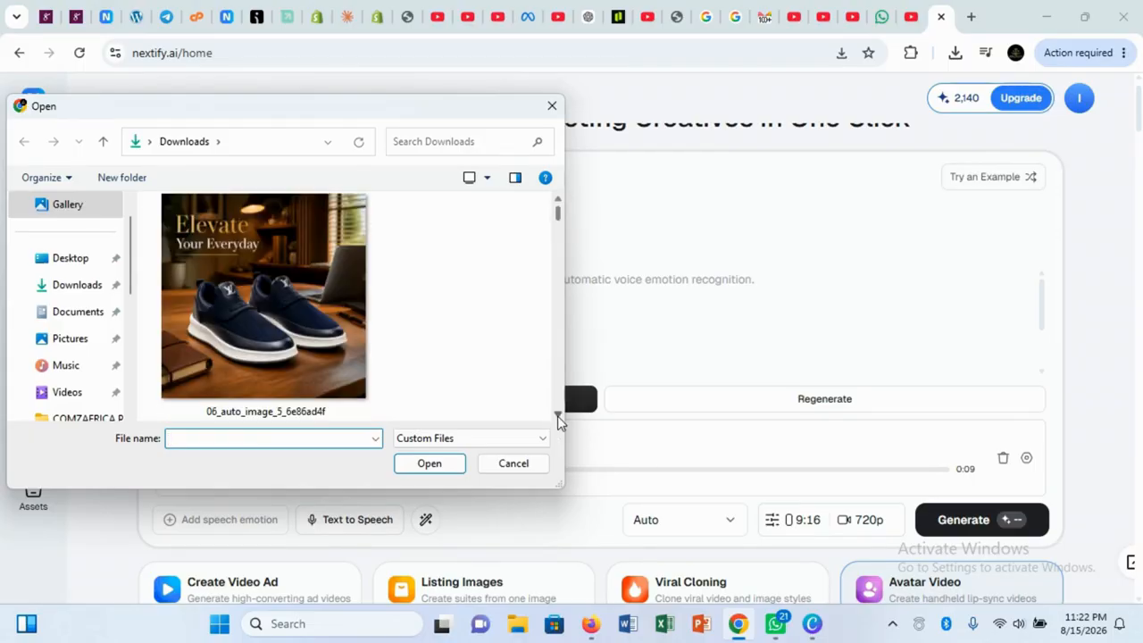
{"action": "left_click", "coordinate": [556, 416]}
{"action": "left_click", "coordinate": [556, 416]}
{"action": "left_click", "coordinate": [557, 416]}
{"action": "left_click", "coordinate": [556, 416]}
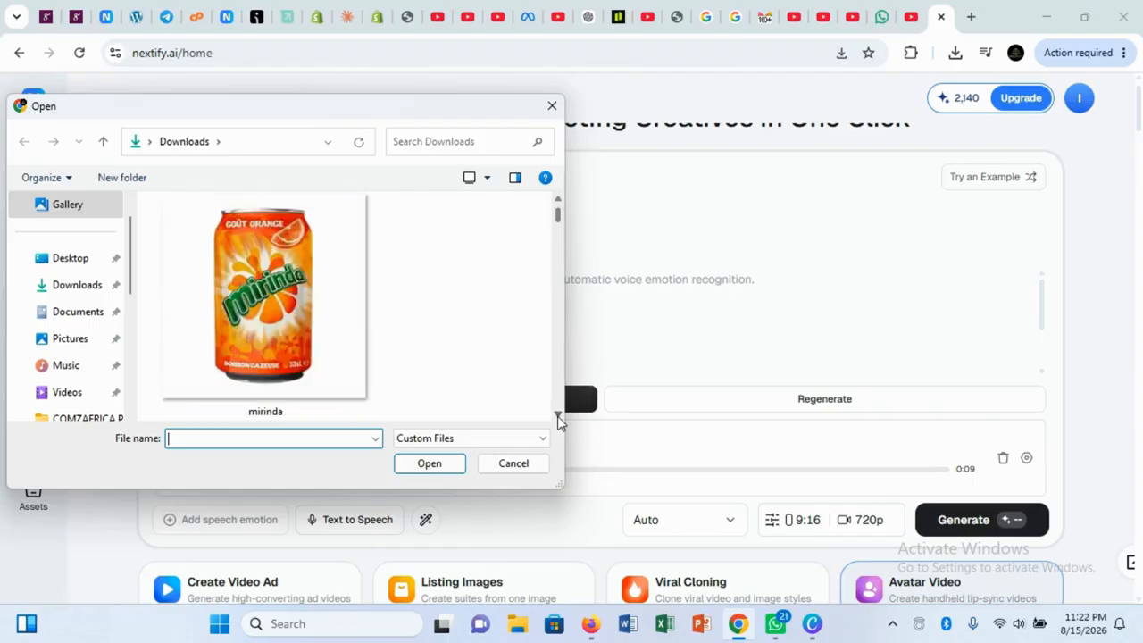
{"action": "left_click", "coordinate": [557, 417]}
{"action": "left_click", "coordinate": [556, 205]}
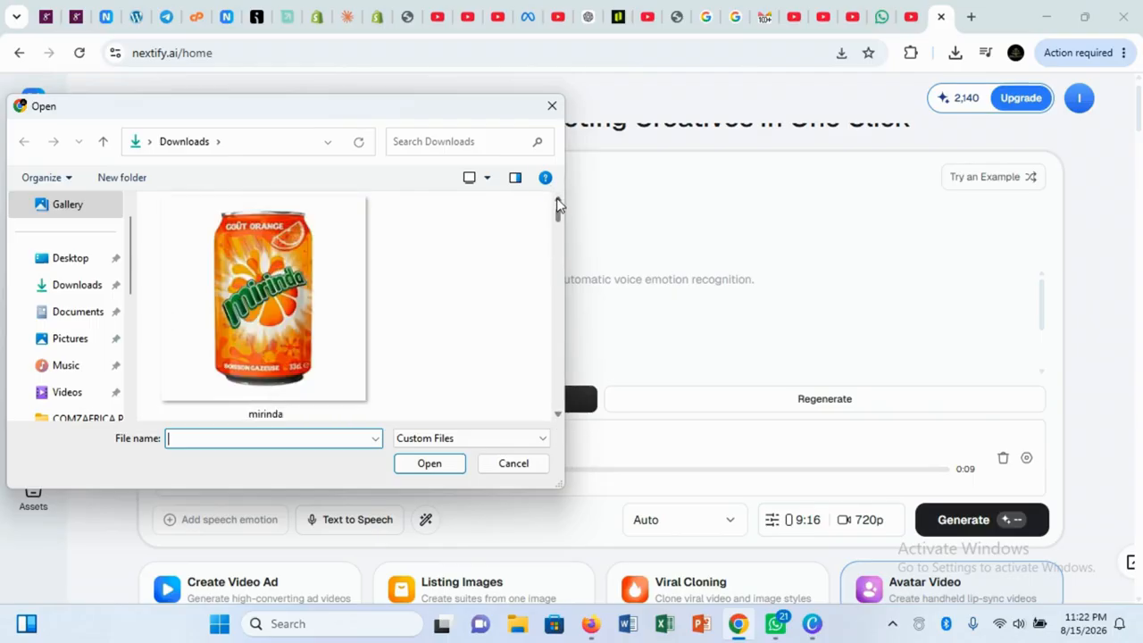
{"action": "left_click", "coordinate": [345, 357]}
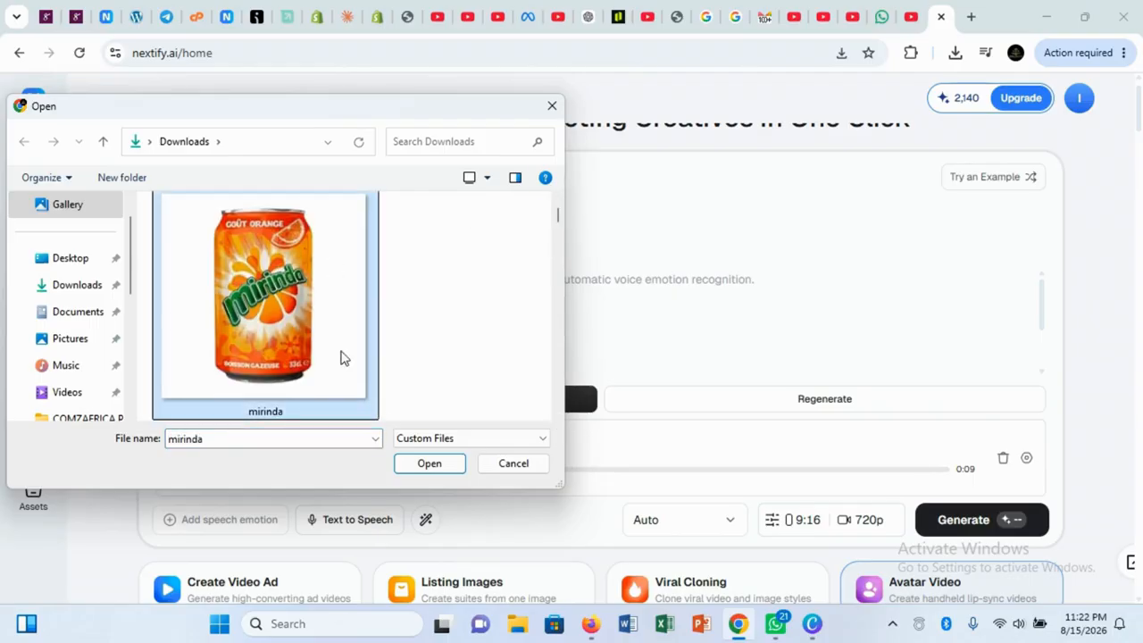
{"action": "left_click", "coordinate": [428, 463]}
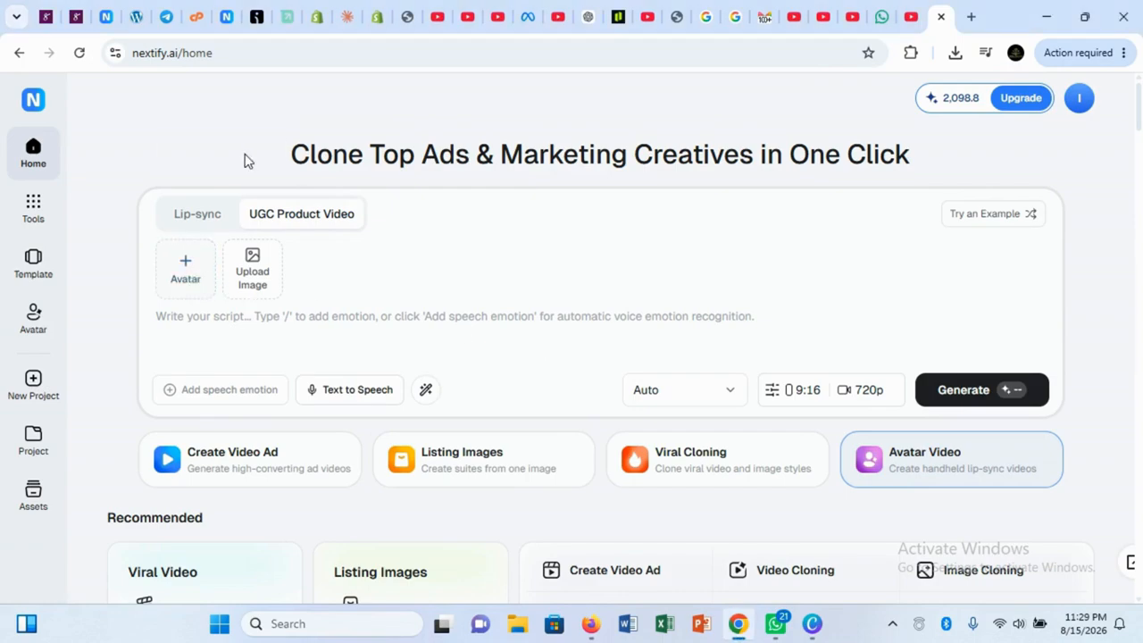
- Select the custom avatar from My Avatar, show only the selected one, and confirm it for the UGC product video
{"action": "left_click", "coordinate": [186, 268]}
{"action": "left_click", "coordinate": [186, 268]}
{"action": "left_click", "coordinate": [186, 269]}
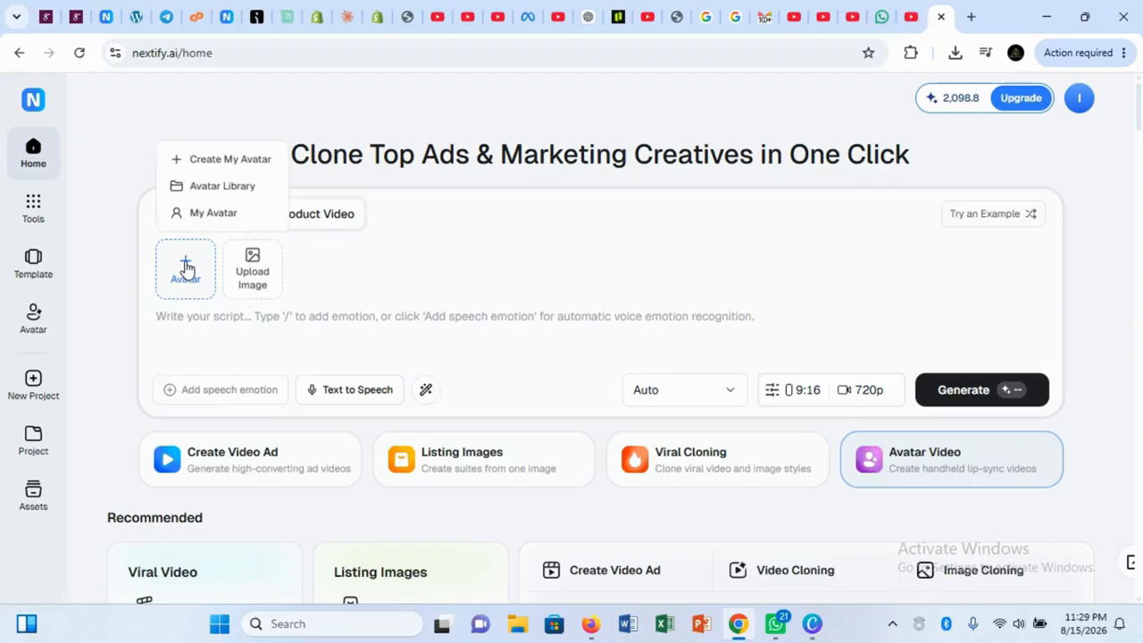
{"action": "left_click", "coordinate": [212, 216]}
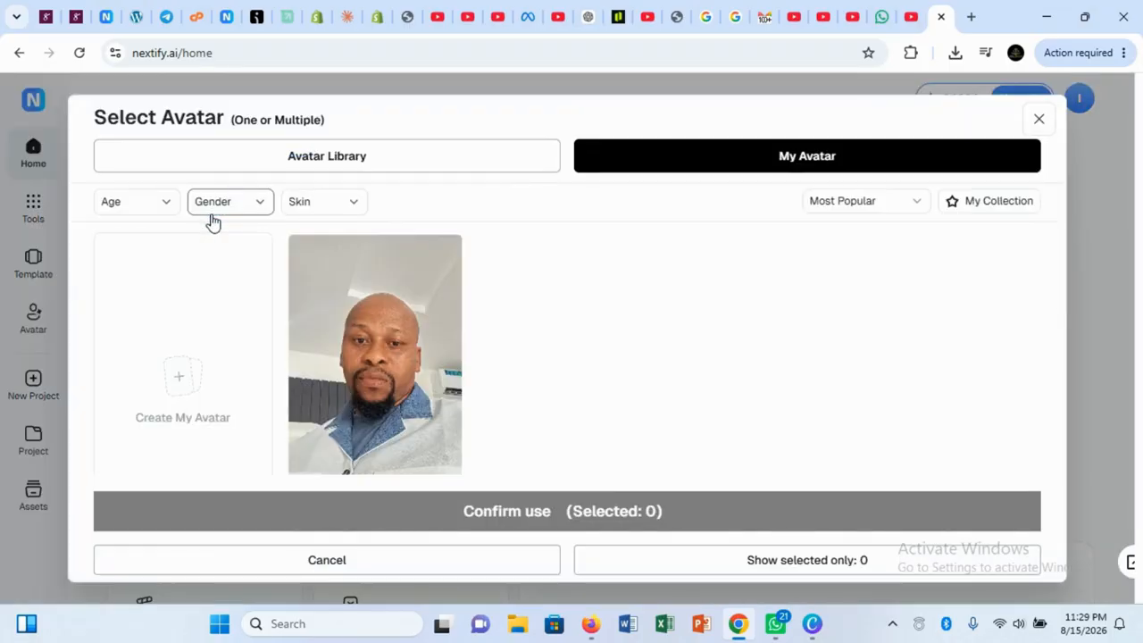
{"action": "left_click", "coordinate": [305, 301]}
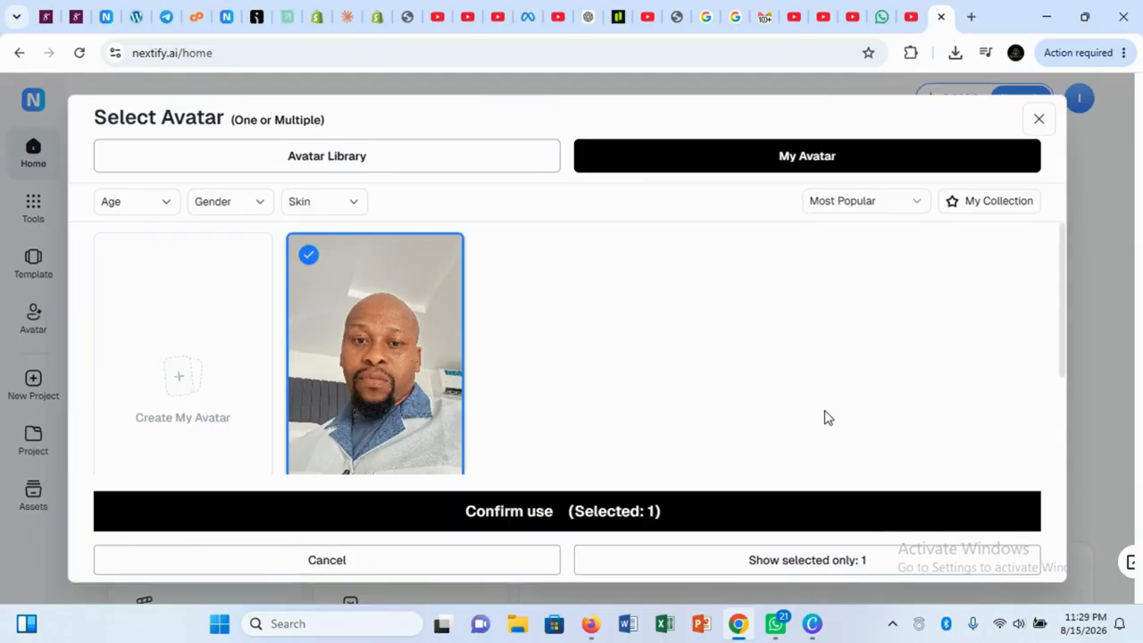
{"action": "left_click", "coordinate": [826, 568]}
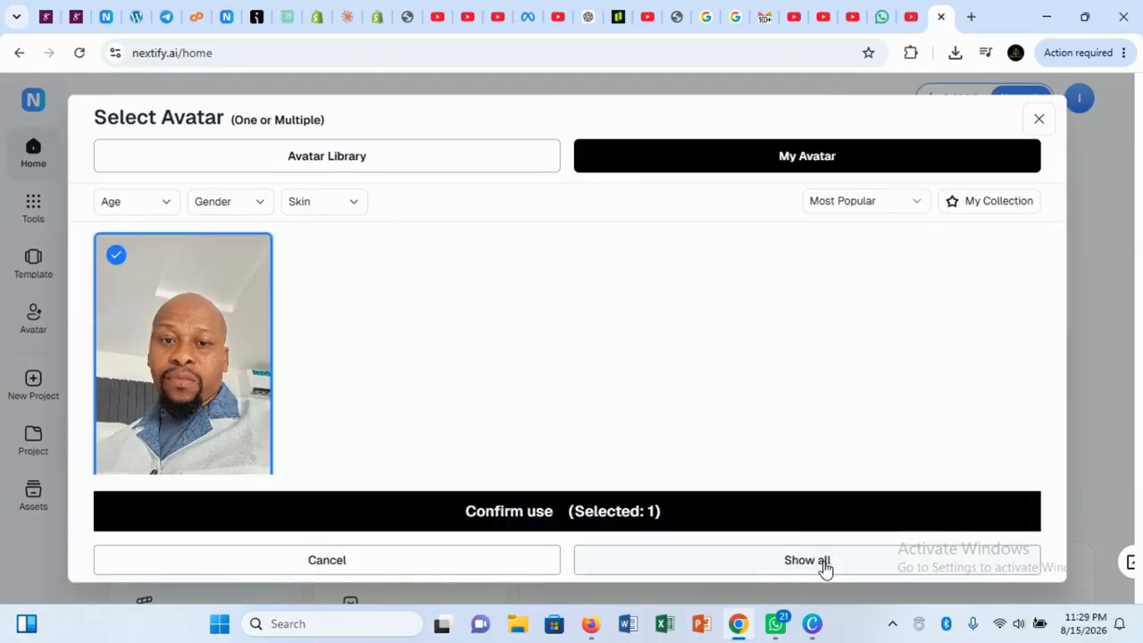
{"action": "left_click", "coordinate": [768, 528]}
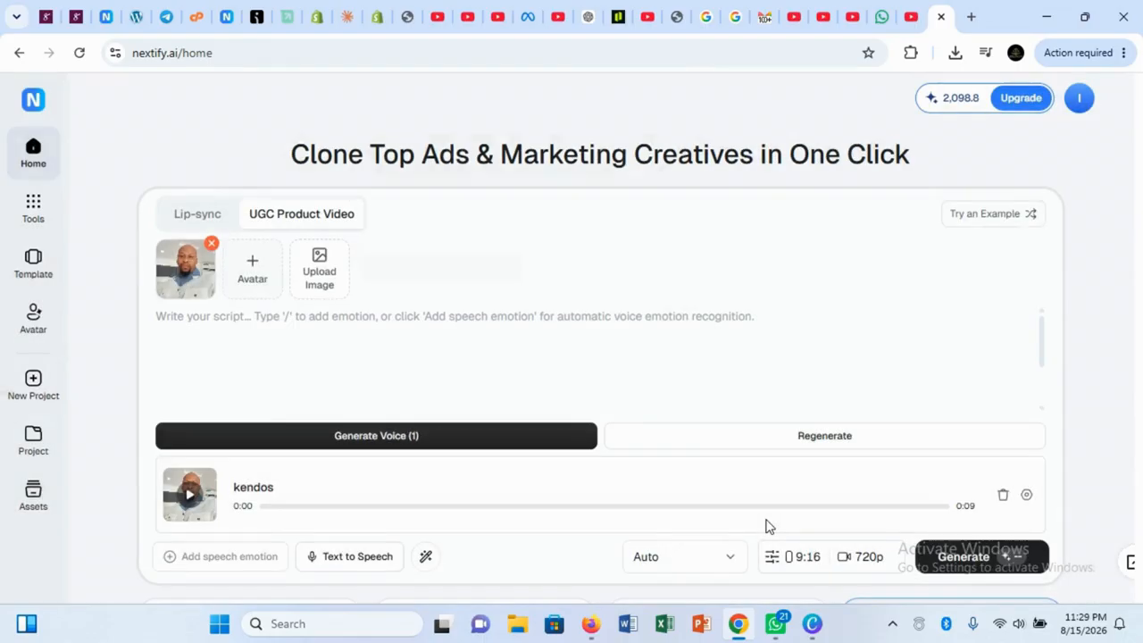
- Add the "mirinda" can image from the Downloads folder as the product image alongside the selected avatar
{"action": "left_click", "coordinate": [324, 283]}
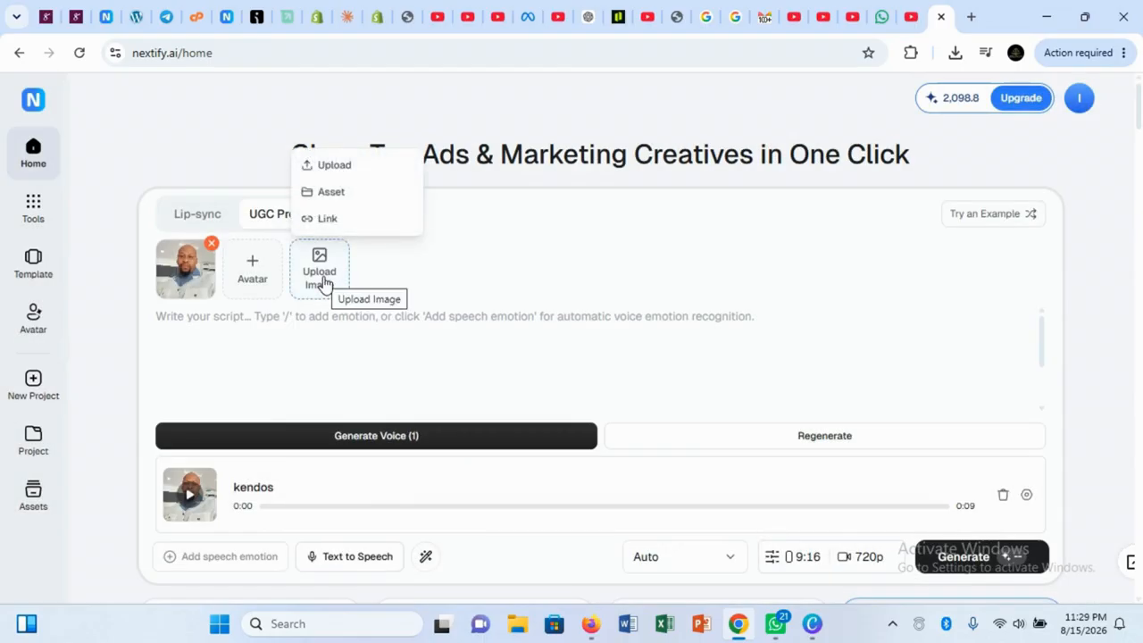
{"action": "left_click", "coordinate": [325, 283]}
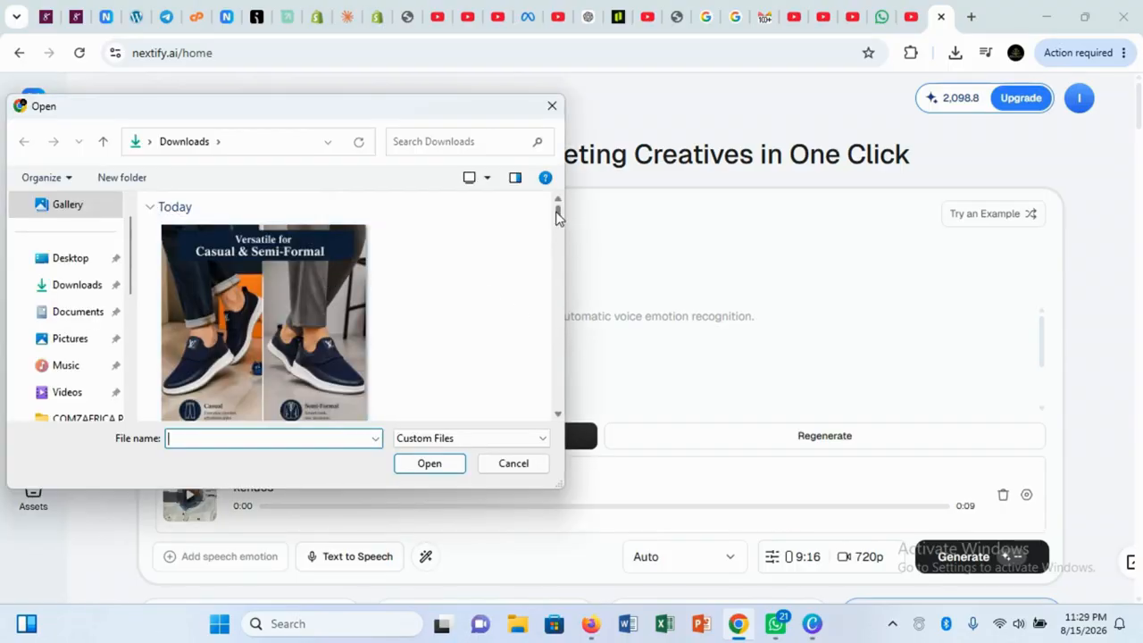
{"action": "scroll", "coordinate": [556, 217], "scroll_direction": "down", "scroll_amount": 10}
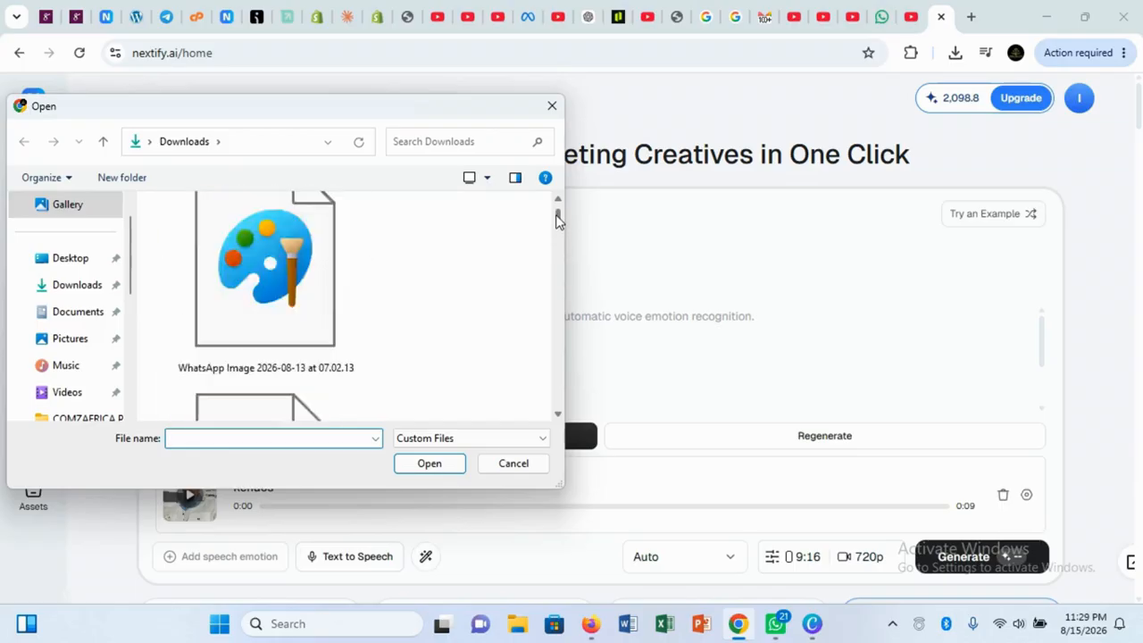
{"action": "left_click_drag", "start_coordinate": [556, 214], "coordinate": [557, 207]}
{"action": "left_click", "coordinate": [558, 415]}
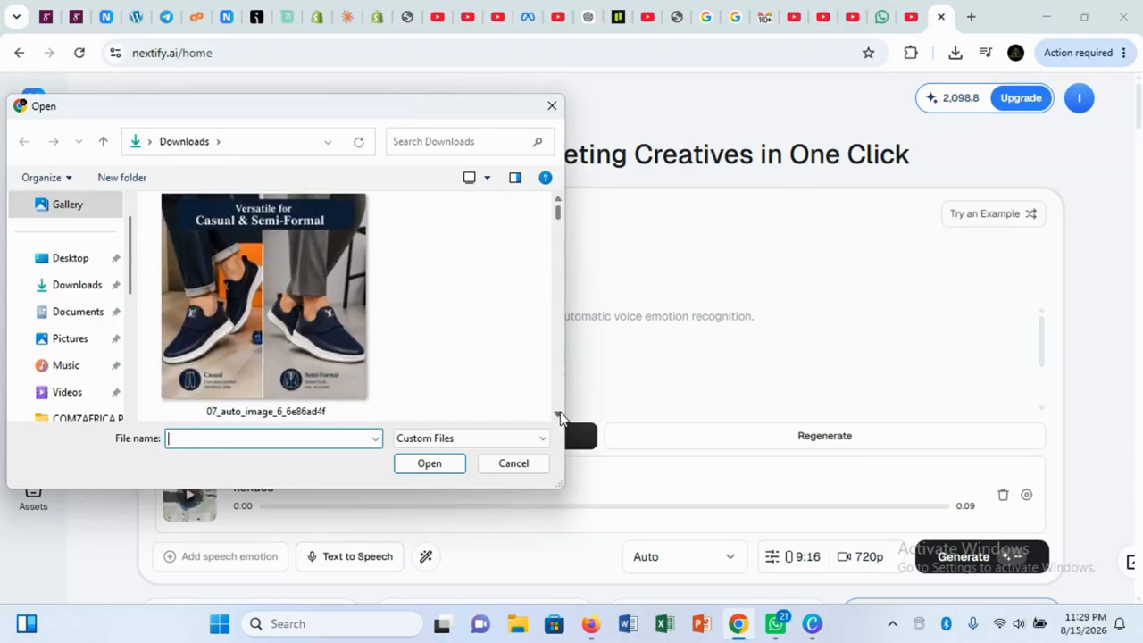
{"action": "left_click", "coordinate": [559, 414]}
{"action": "left_click", "coordinate": [559, 415]}
{"action": "left_click", "coordinate": [559, 415]}
{"action": "left_click", "coordinate": [559, 415]}
{"action": "left_click", "coordinate": [559, 414]}
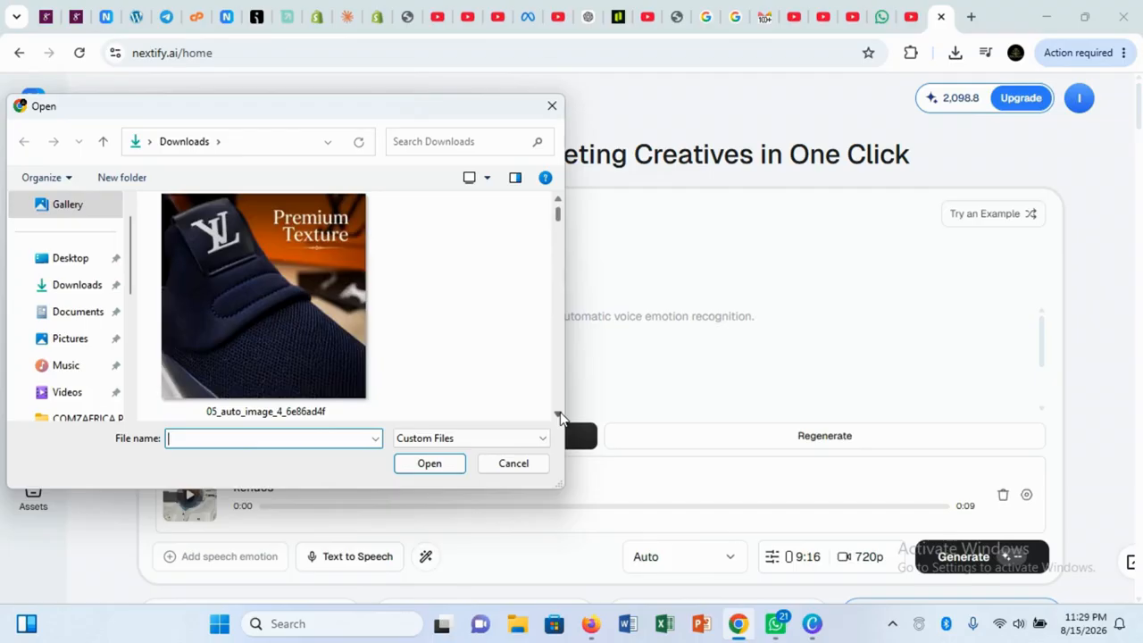
{"action": "left_click", "coordinate": [559, 415]}
{"action": "left_click", "coordinate": [559, 414]}
{"action": "left_click", "coordinate": [559, 200]}
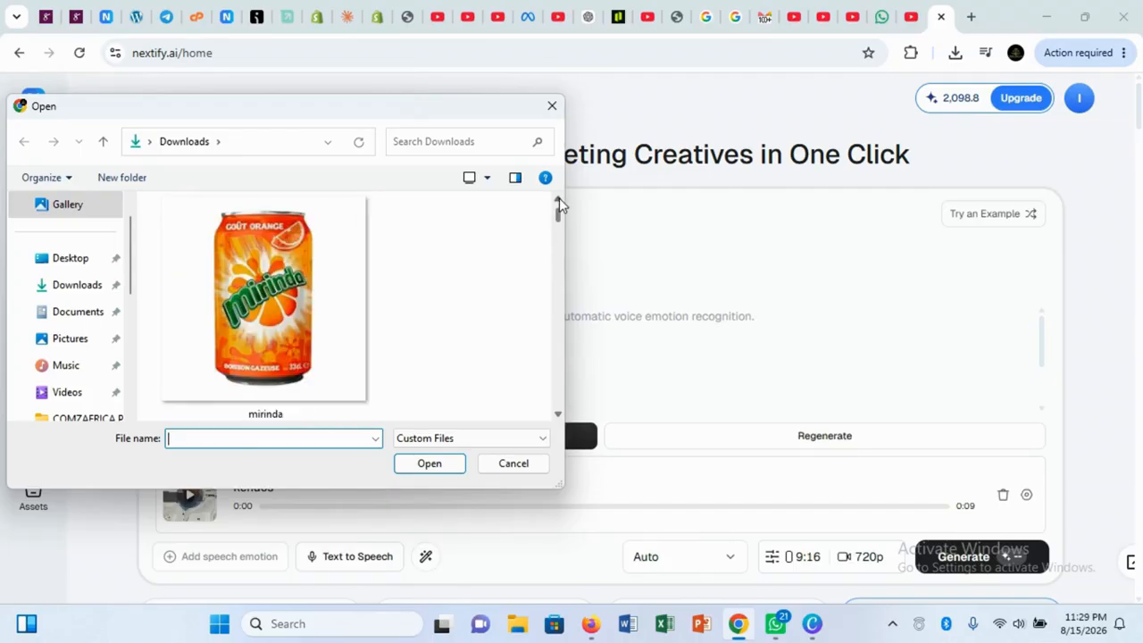
{"action": "left_click", "coordinate": [263, 294]}
{"action": "left_click", "coordinate": [429, 464]}
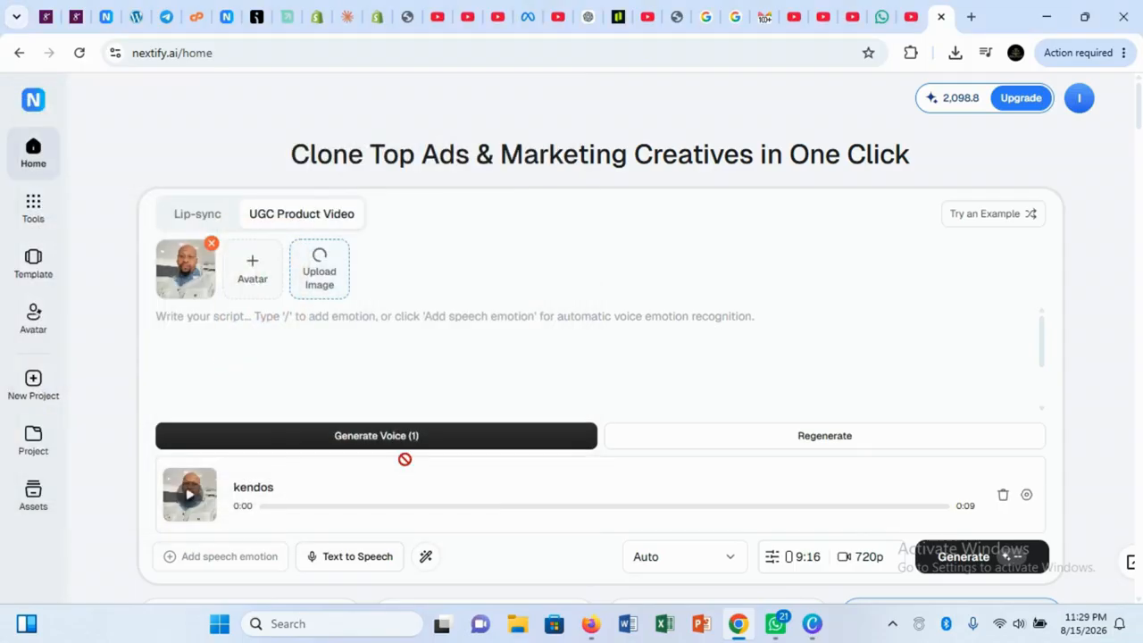
- Start the video script with "I was so thirsty I needed to get something refreshing to drink, i couldn't find"
{"action": "left_click", "coordinate": [324, 343]}
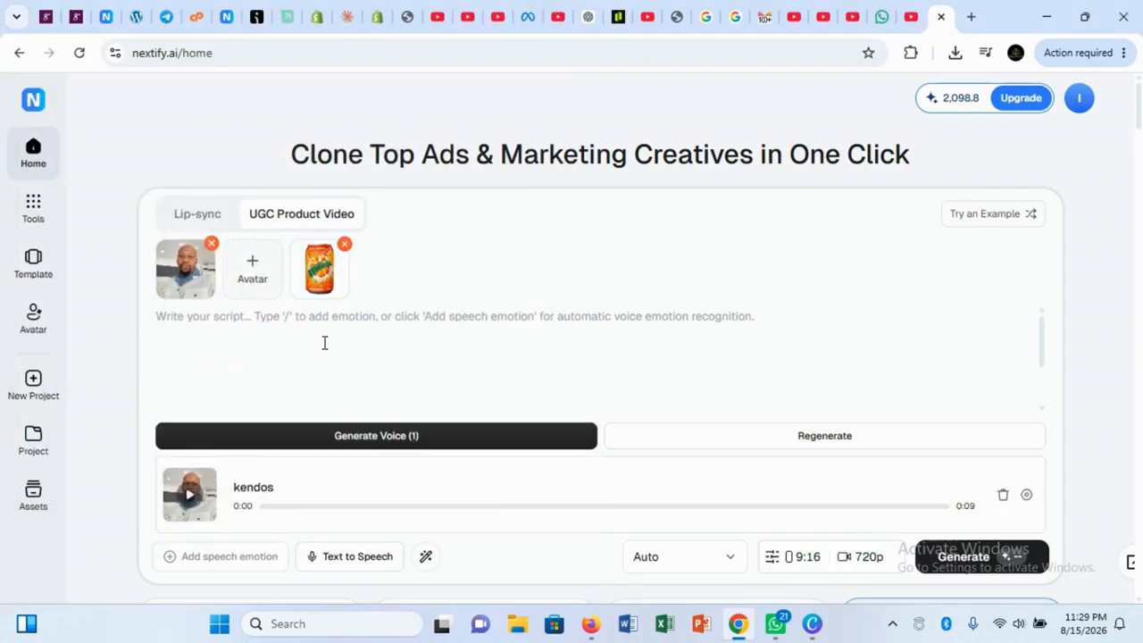
{"action": "type", "text": "I was"}
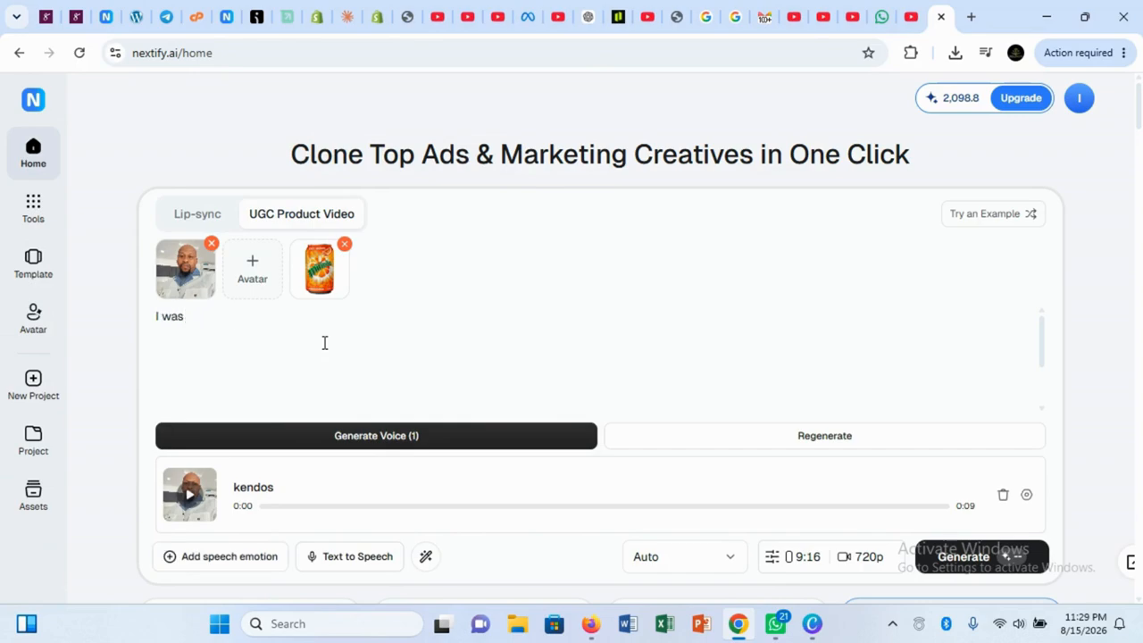
{"action": "type", "text": " so thi"}
{"action": "type", "text": "sty"}
{"action": "key", "text": "BackSpace"}
{"action": "key", "text": "BackSpace"}
{"action": "key", "text": "BackSpace"}
{"action": "key", "text": "BackSpace"}
{"action": "key", "text": "BackSpace"}
{"action": "type", "text": "stu"}
{"action": "type", "text": "y I needed"}
{"action": "type", "text": " to"}
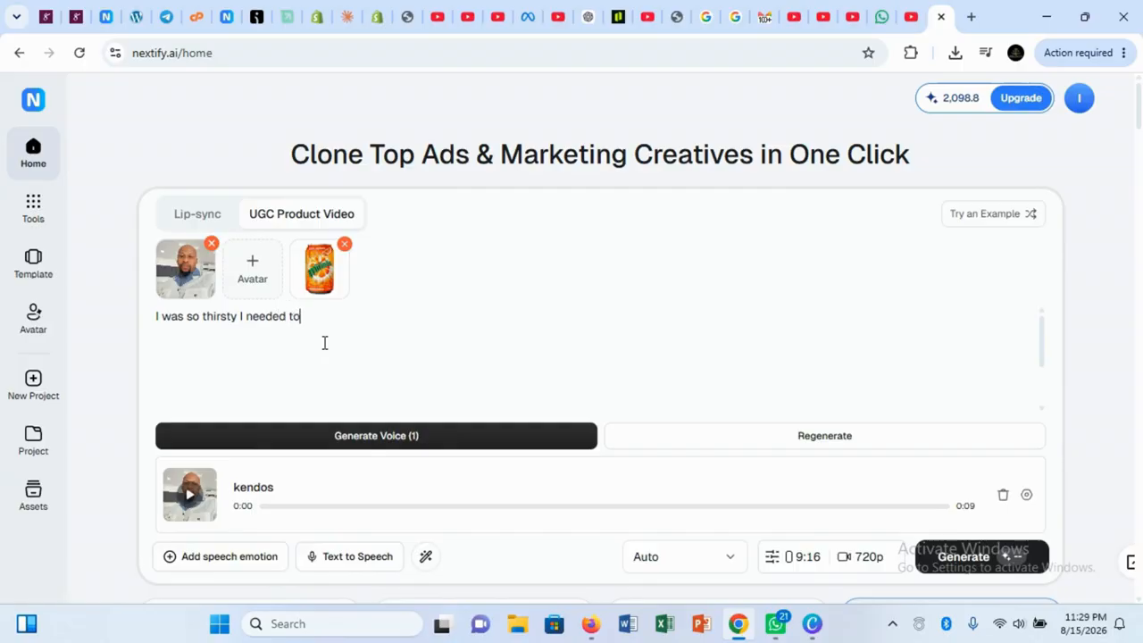
{"action": "type", "text": " get something refreshing to drin"}
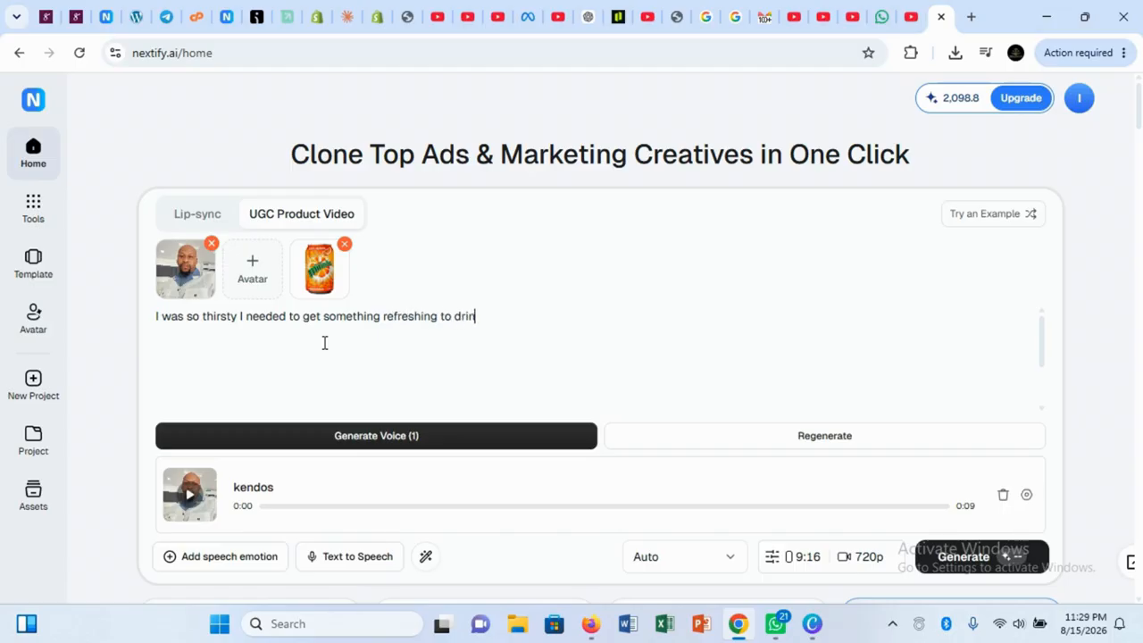
{"action": "type", "text": "k, i couldn't find "}
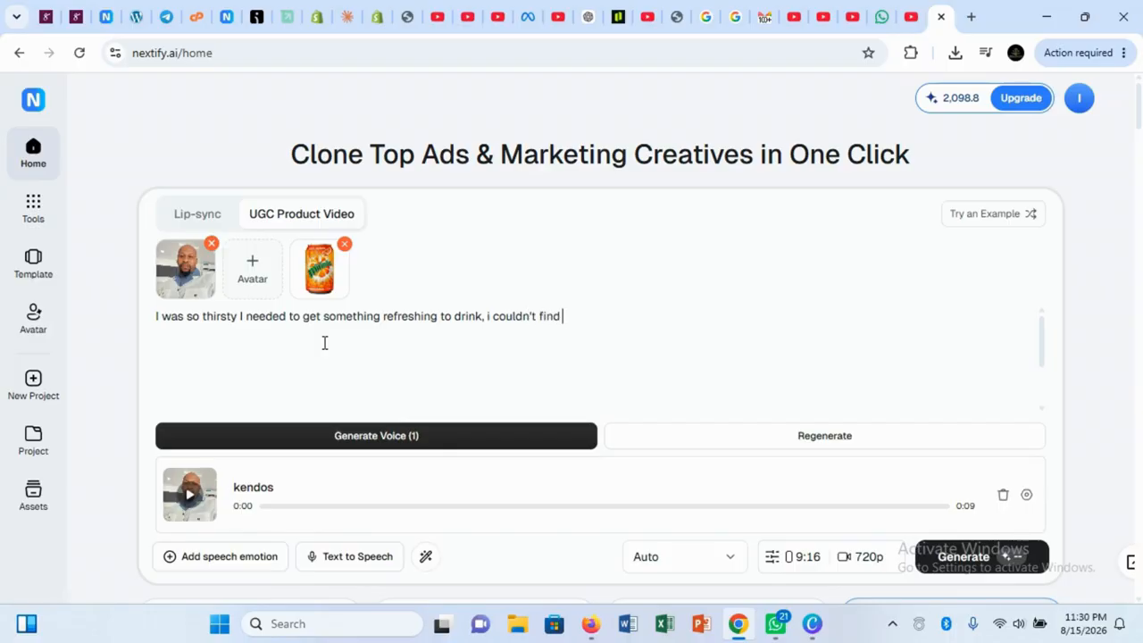
- Continue the script with "any not until a friend of mine came by and gave me a pack of mirinda."
{"action": "type", "text": "any not until a frie"}
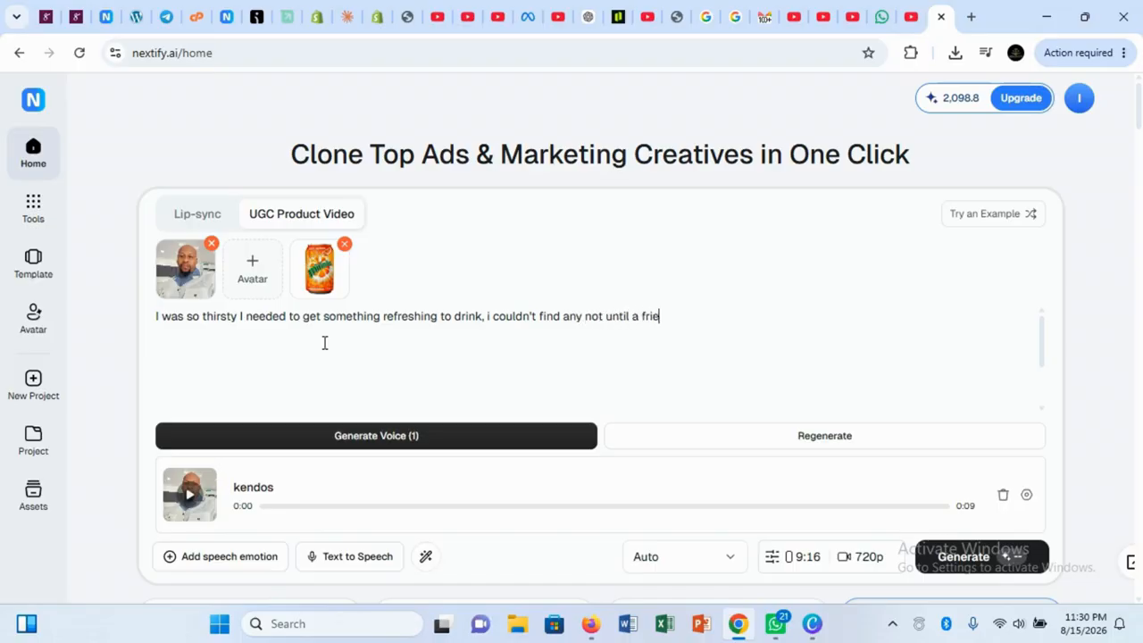
{"action": "type", "text": "nd of mone cam"}
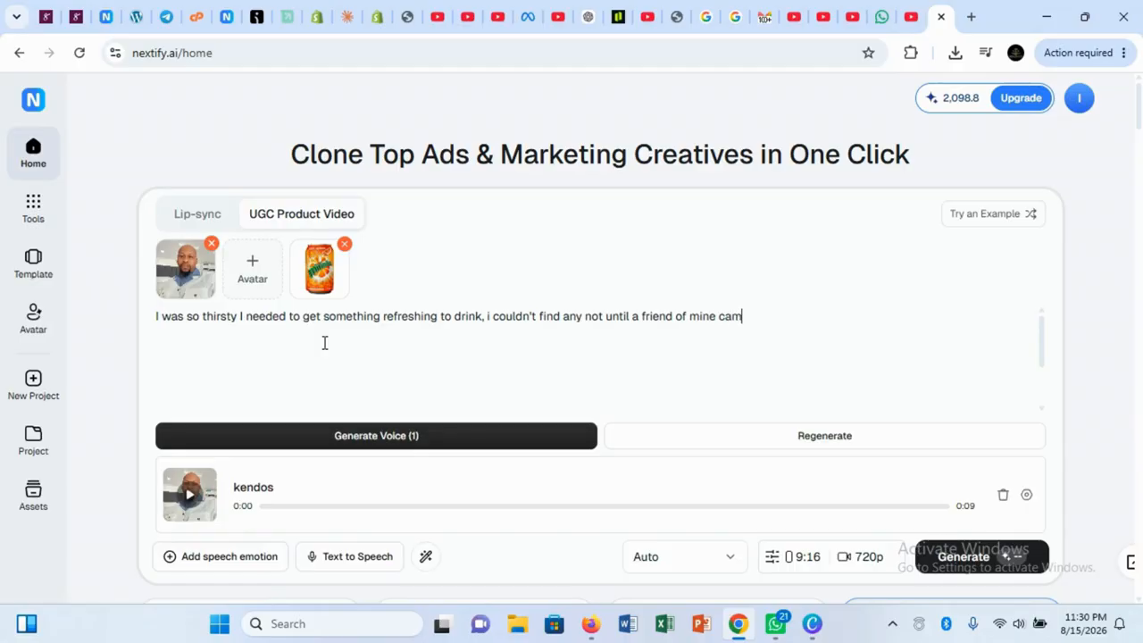
{"action": "type", "text": "e back an"}
{"action": "key", "text": "BackSpace"}
{"action": "key", "text": "BackSpace"}
{"action": "type", "text": "y and"}
{"action": "left_click", "coordinate": [809, 319]}
{"action": "type", "text": "broug"}
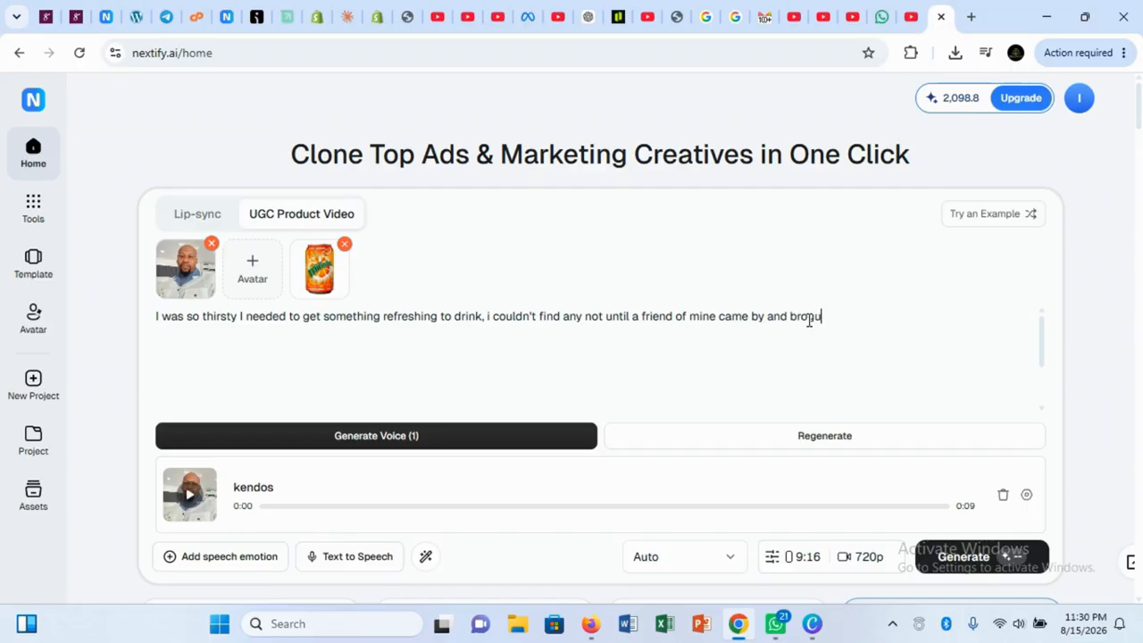
{"action": "key", "text": "BackSpace"}
{"action": "type", "text": "ght"}
{"action": "key", "text": "BackSpace"}
{"action": "key", "text": "BackSpace"}
{"action": "key", "text": "BackSpace"}
{"action": "key", "text": "BackSpace"}
{"action": "key", "text": "BackSpace"}
{"action": "key", "text": "BackSpace"}
{"action": "type", "text": "gave m a p"}
{"action": "key", "text": "BackSpace"}
{"action": "key", "text": "BackSpace"}
{"action": "key", "text": "BackSpace"}
{"action": "key", "text": "BackSpace"}
{"action": "type", "text": "e a pack of mirinda. "}
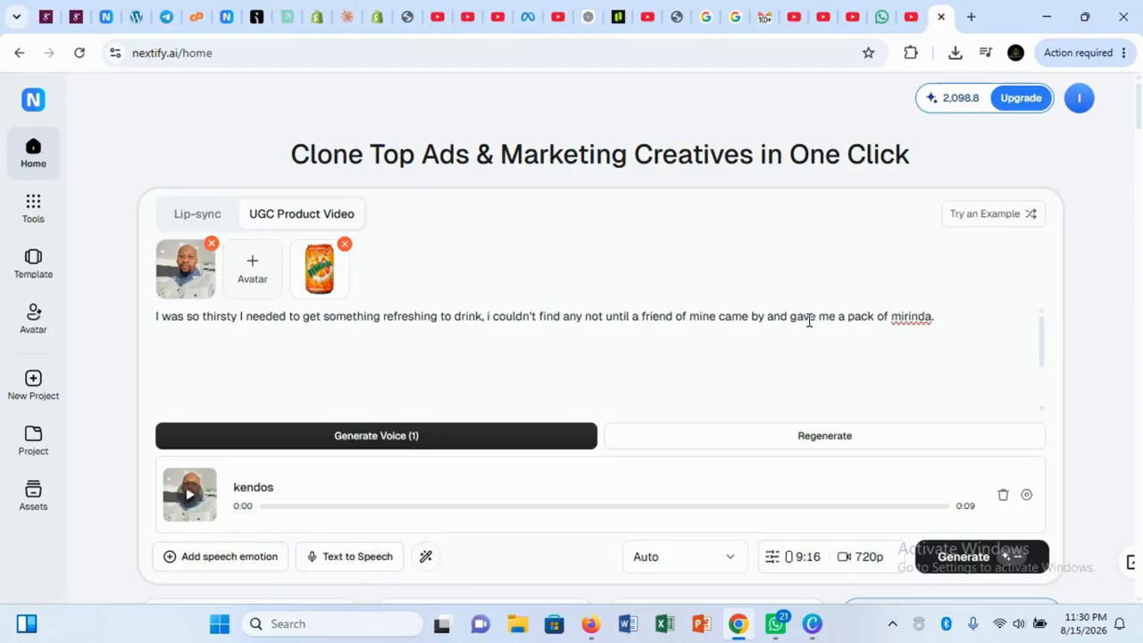
- Finish the script with "whoa, it's so refreshing. i lov the burst of citrus, doesn't taste like it's artificial."
{"action": "type", "text": "whoa, it's so refreshing. i c"}
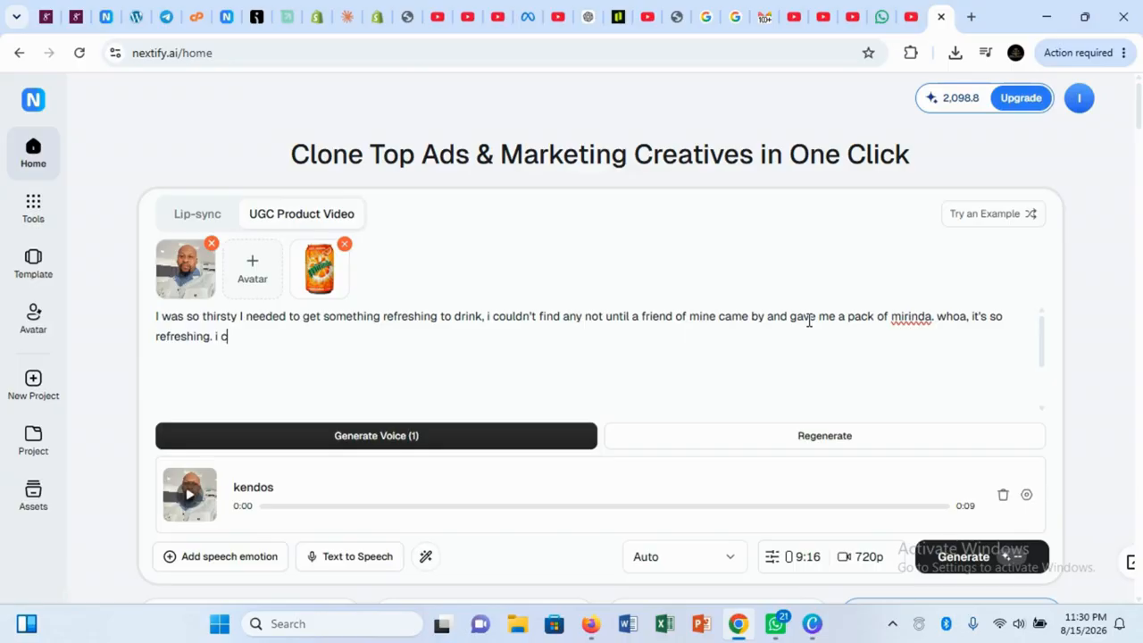
{"action": "key", "text": "BackSpace"}
{"action": "type", "text": "lov the burst of citrus, d"}
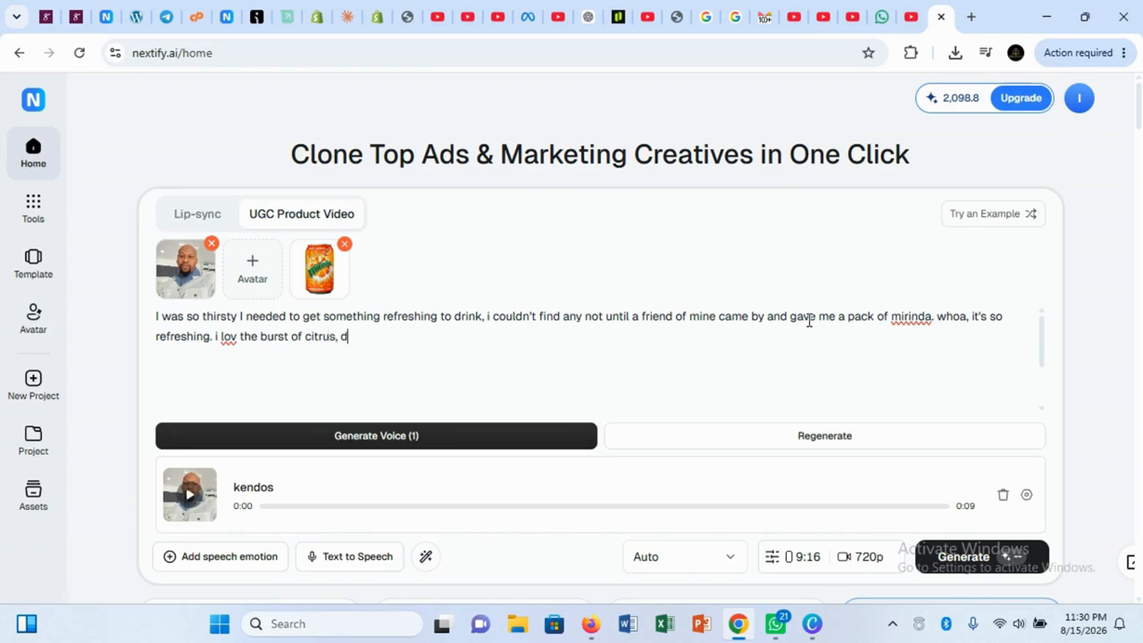
{"action": "type", "text": "oesn't taste like it's "}
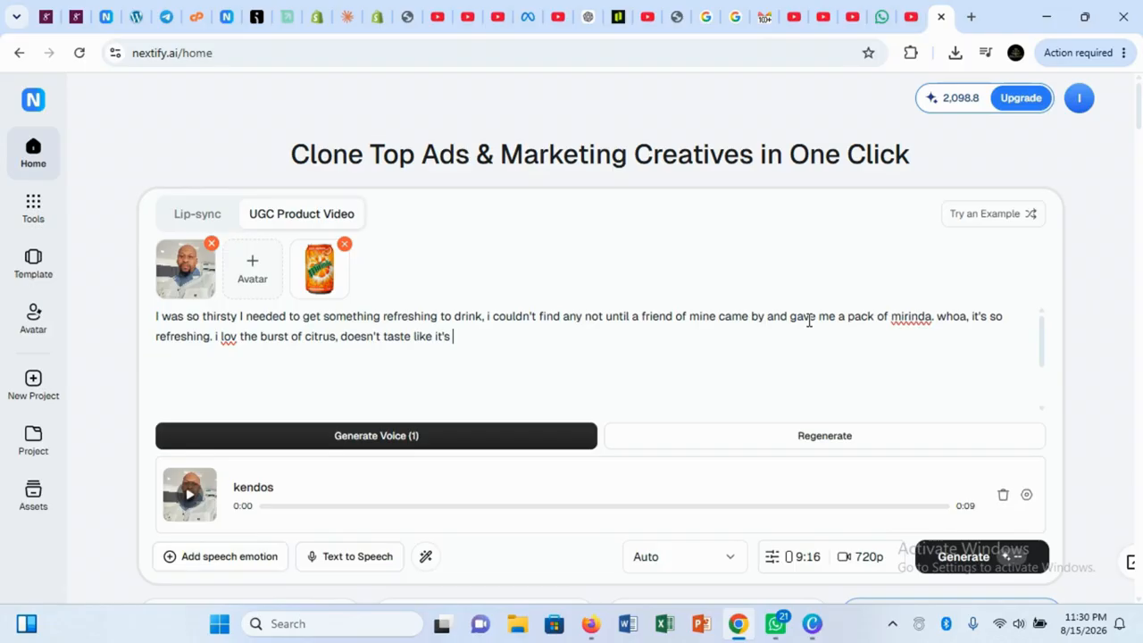
{"action": "type", "text": "artificial."}
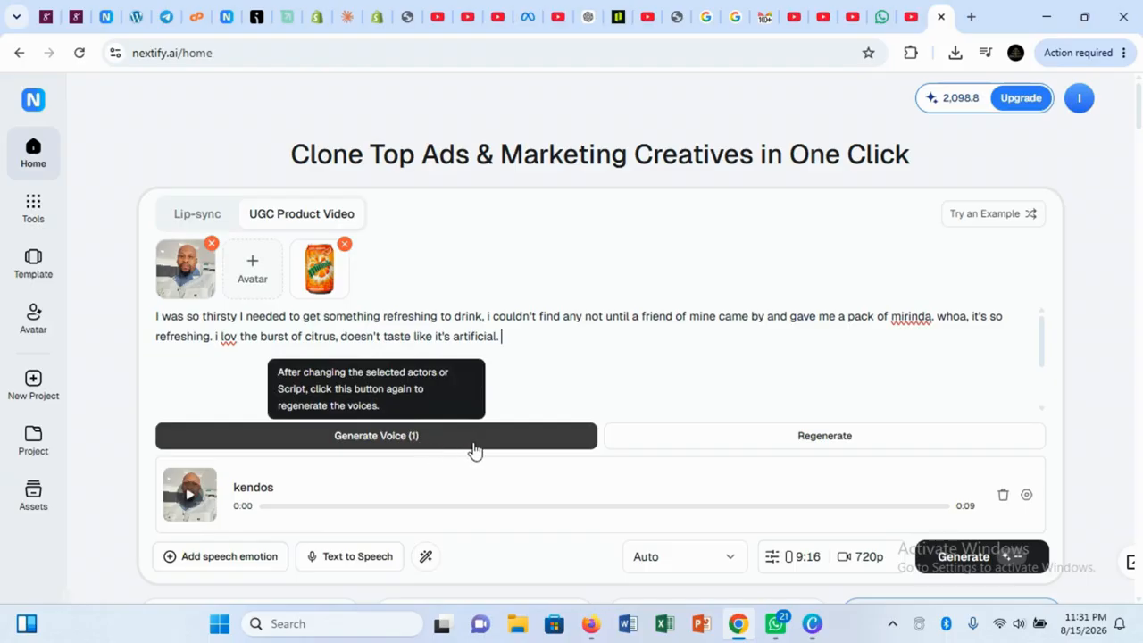
- Generate the avatar's voice from the new script and listen to part of the audio
{"action": "left_click", "coordinate": [457, 440]}
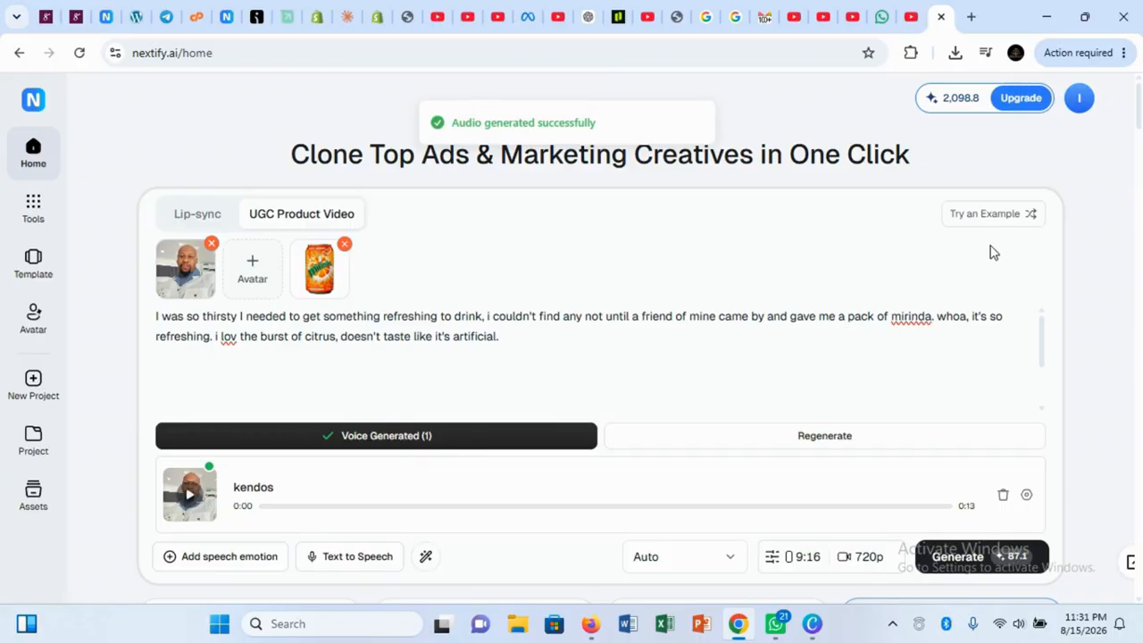
{"action": "left_click", "coordinate": [191, 497]}
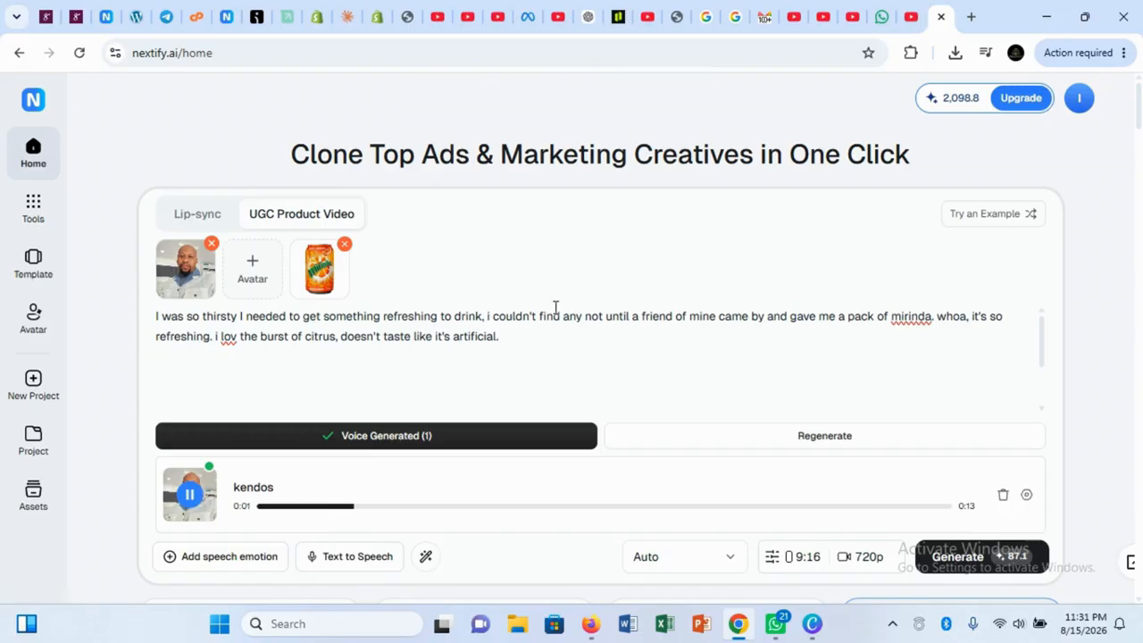
{"action": "left_click", "coordinate": [969, 223]}
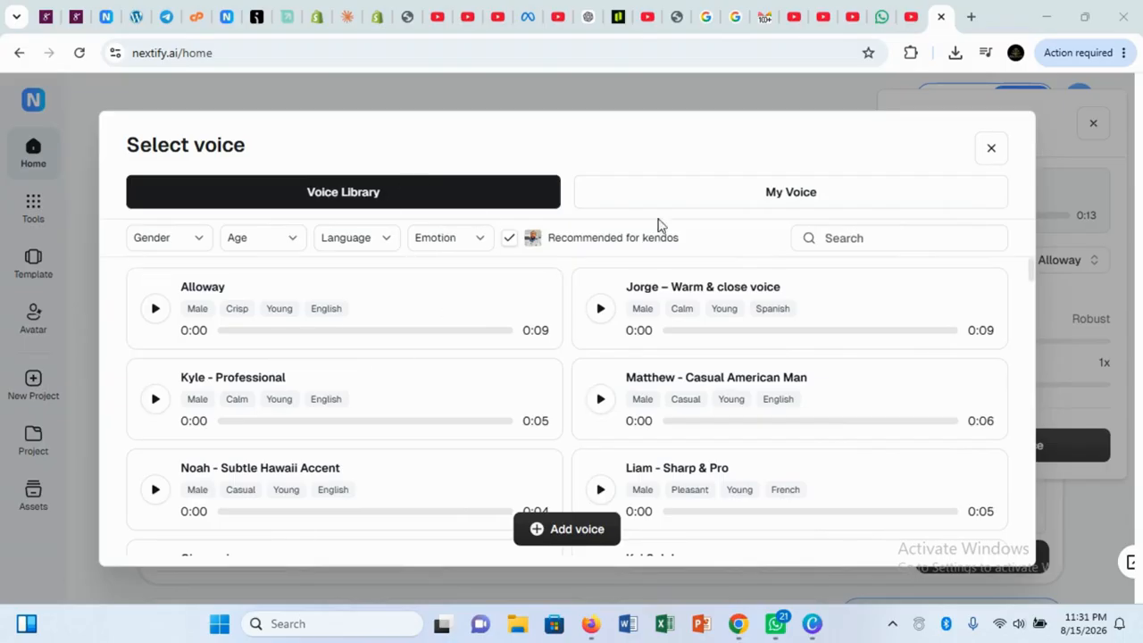
{"action": "left_click", "coordinate": [987, 149]}
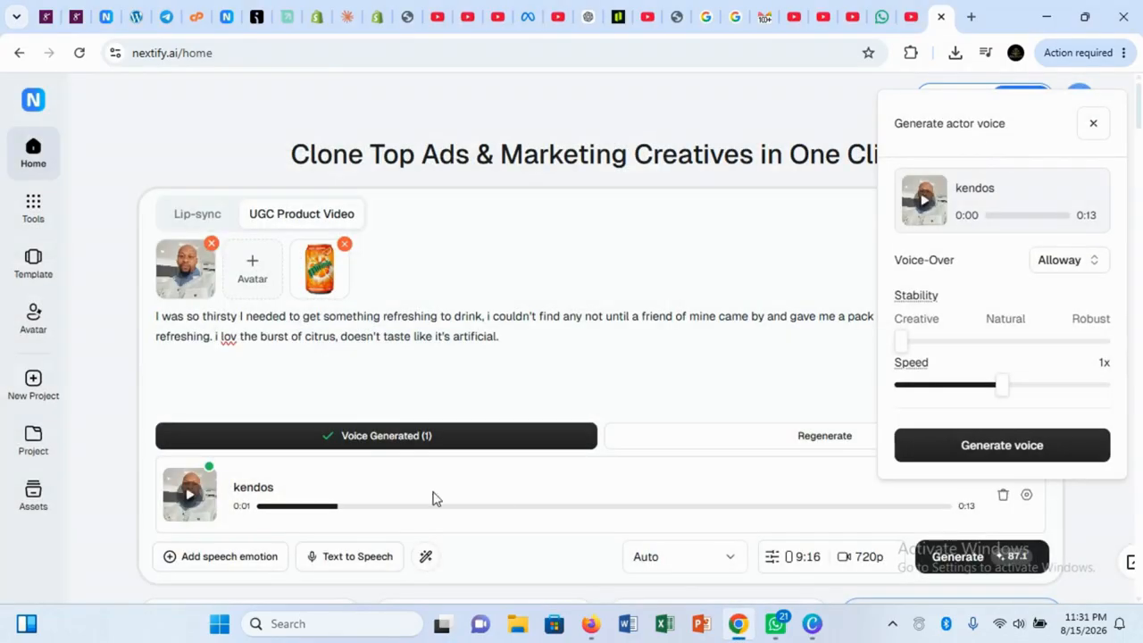
{"action": "left_click", "coordinate": [191, 500]}
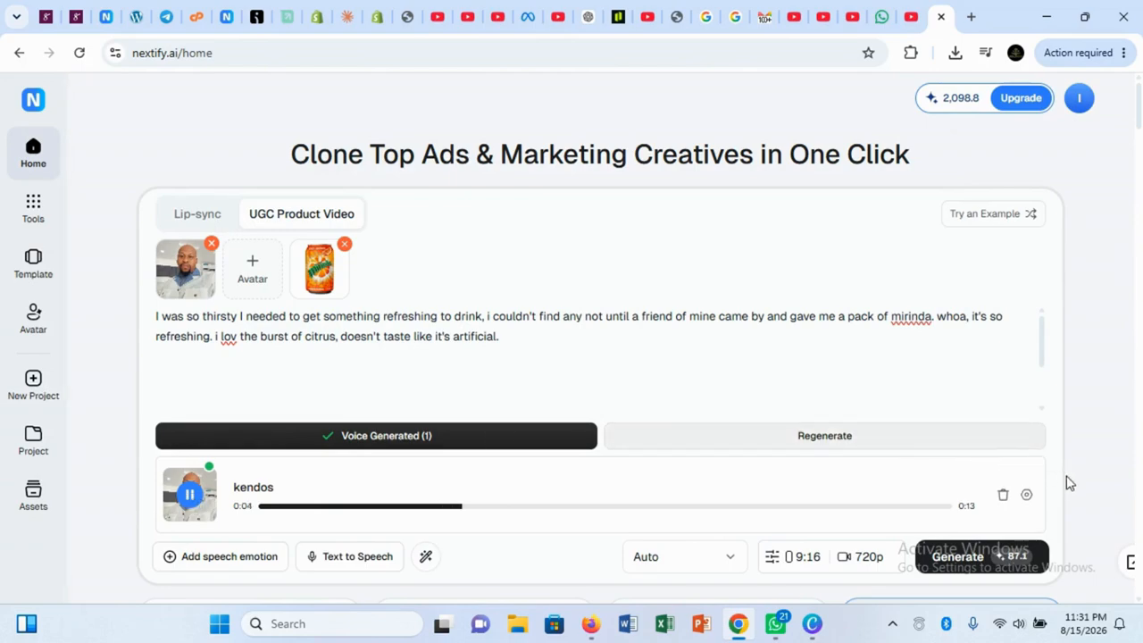
{"action": "left_click", "coordinate": [1026, 495]}
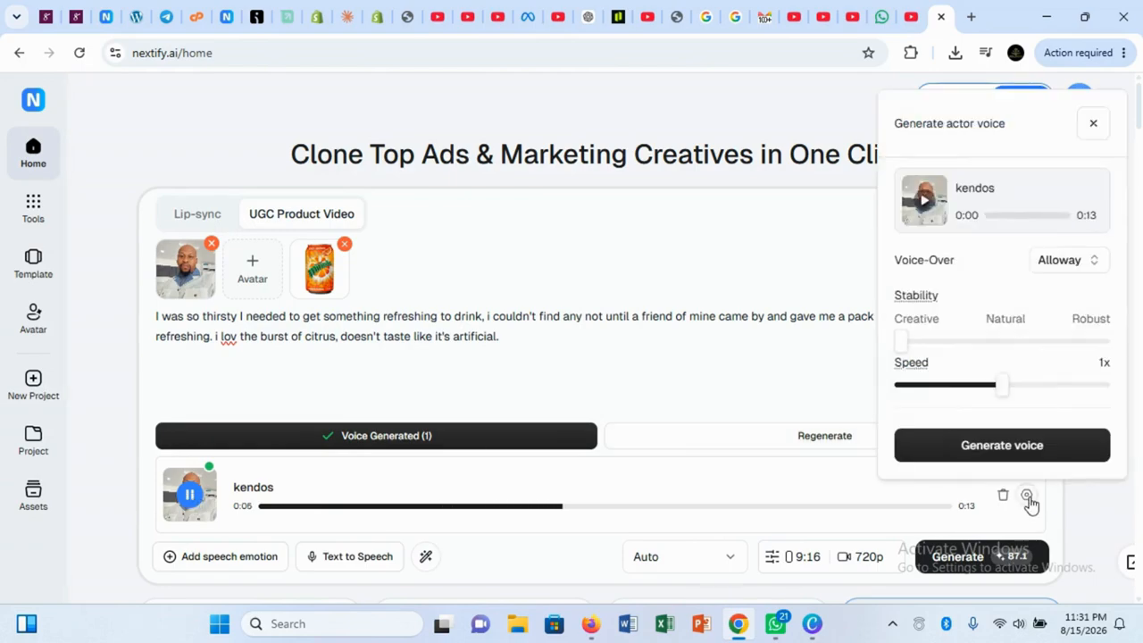
{"action": "left_click", "coordinate": [190, 505]}
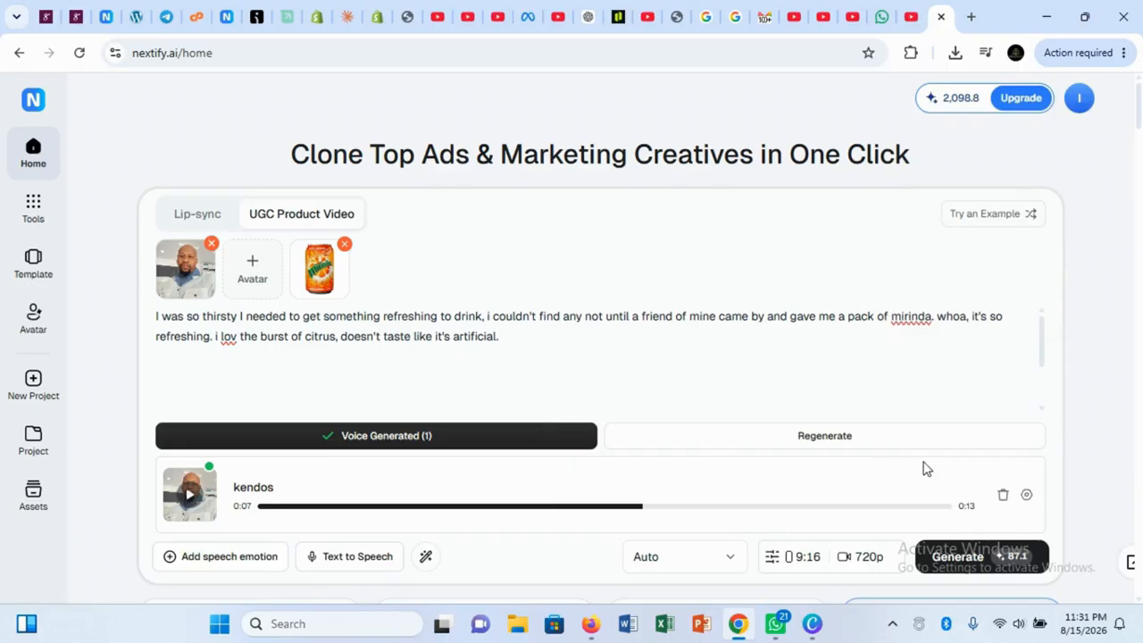
- Preview the Jorge, Matthew, Liam, Noah and Kyle library voices and set the avatar's voice-over to "Kyle - Professional"
{"action": "left_click", "coordinate": [1027, 496]}
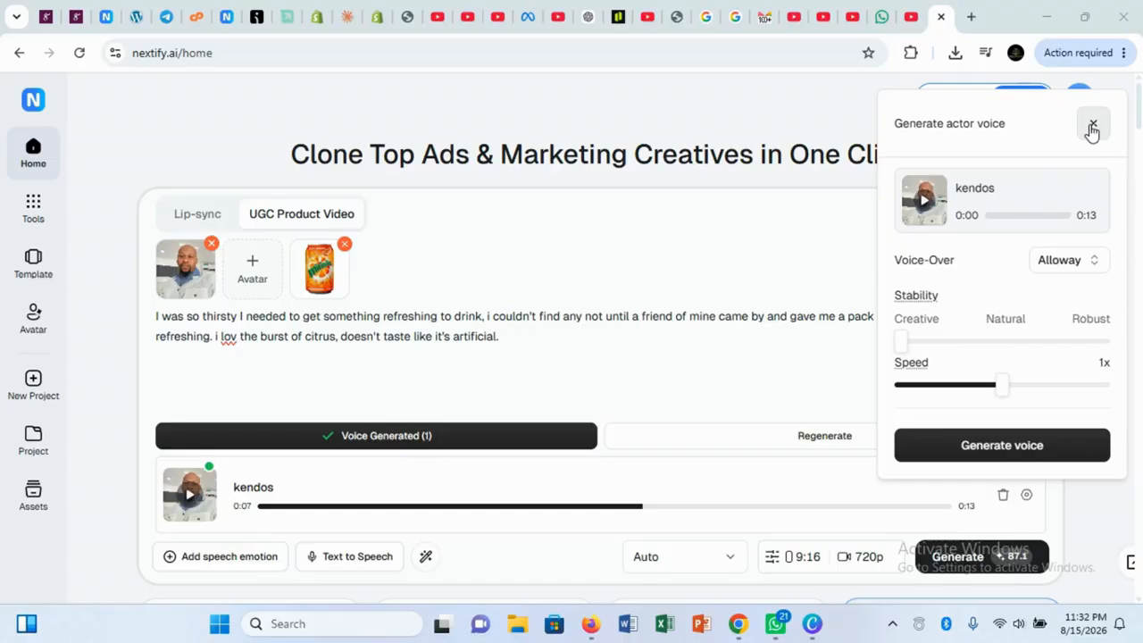
{"action": "left_click", "coordinate": [1079, 269]}
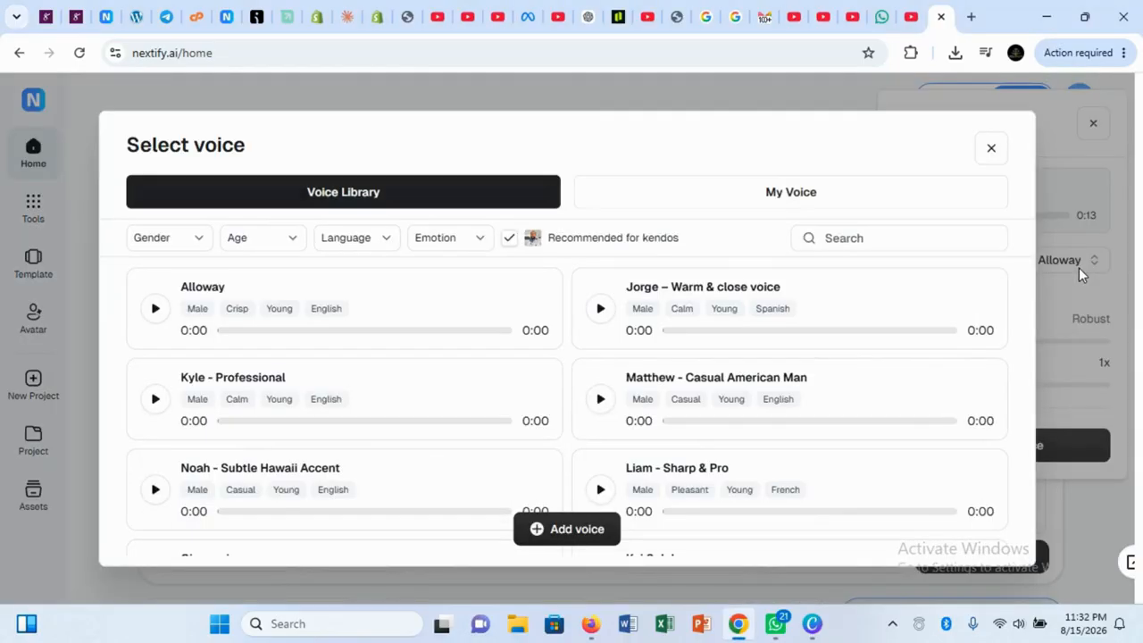
{"action": "left_click", "coordinate": [600, 308]}
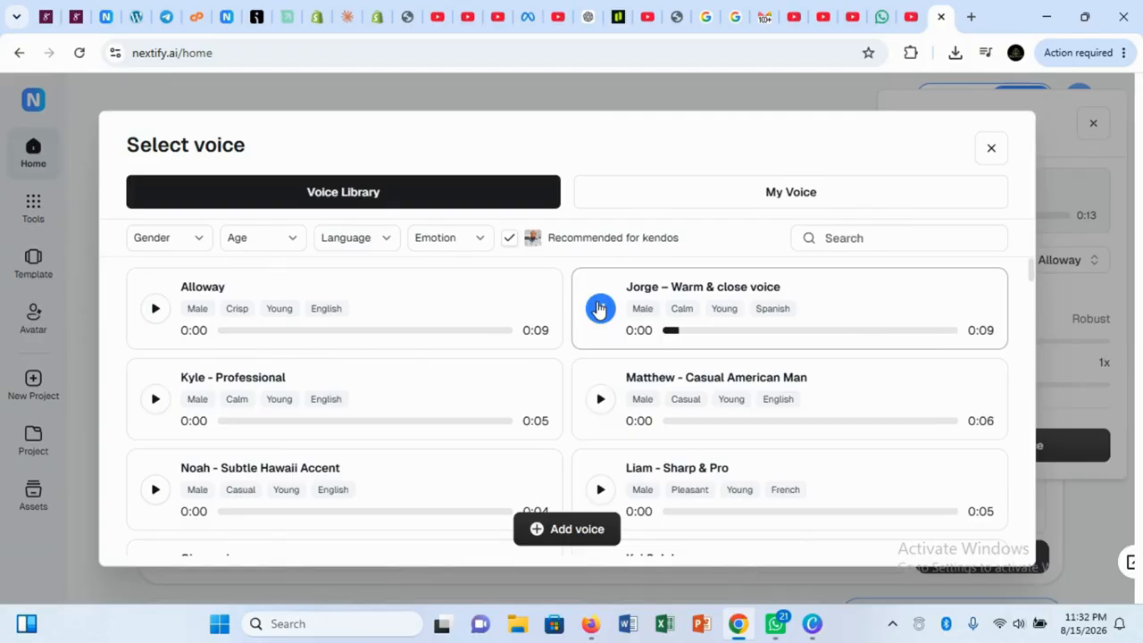
{"action": "left_click", "coordinate": [600, 398]}
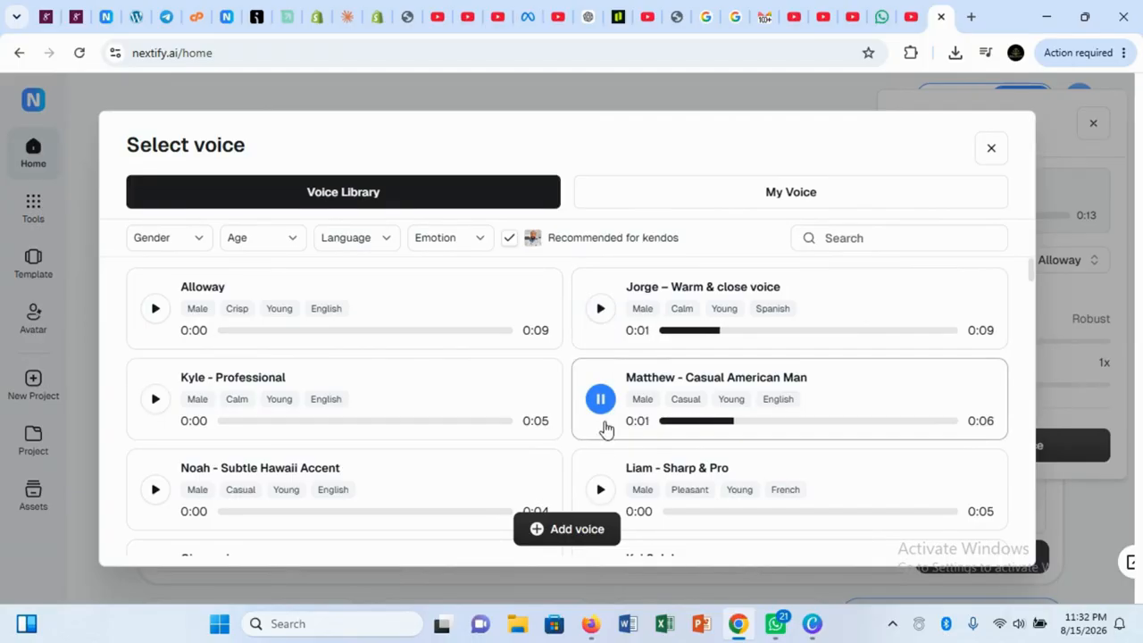
{"action": "left_click", "coordinate": [601, 489]}
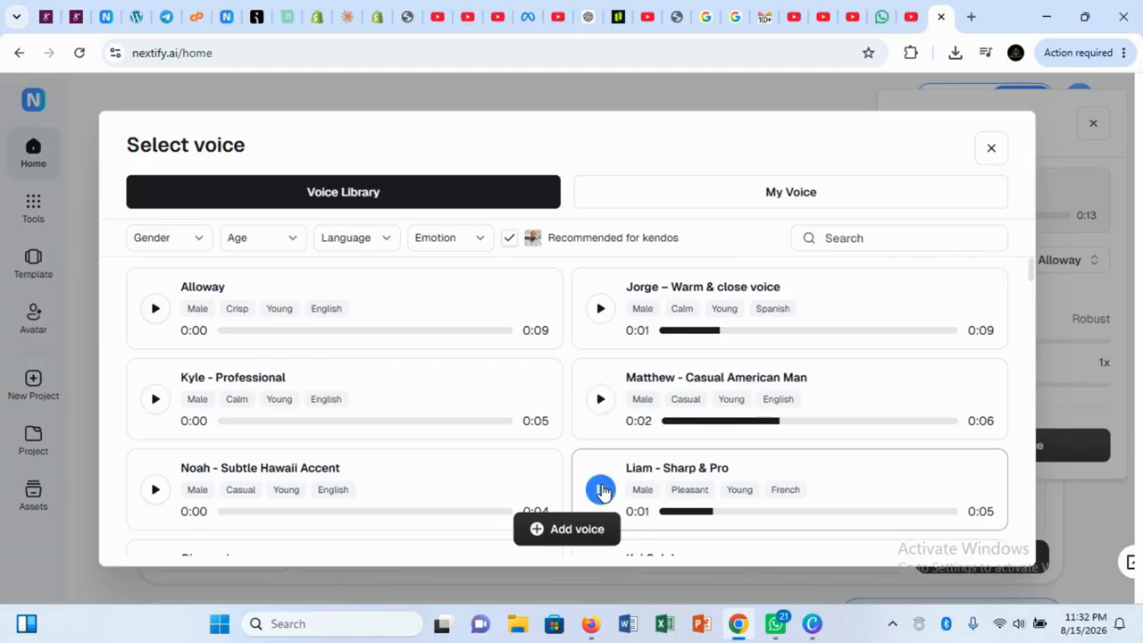
{"action": "left_click", "coordinate": [154, 491]}
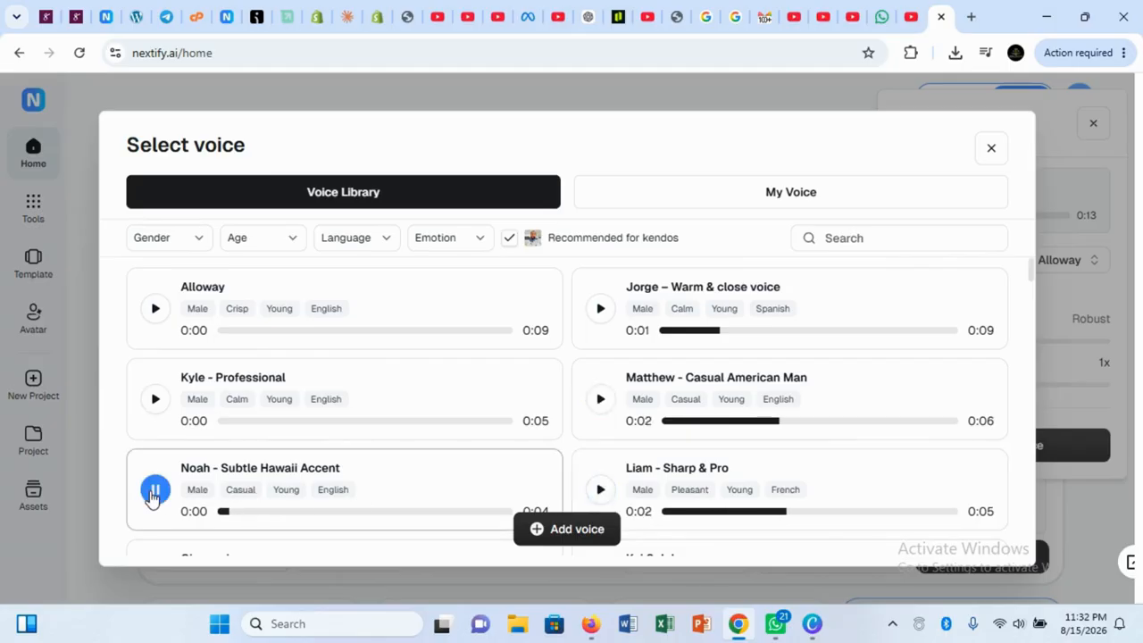
{"action": "left_click", "coordinate": [153, 404]}
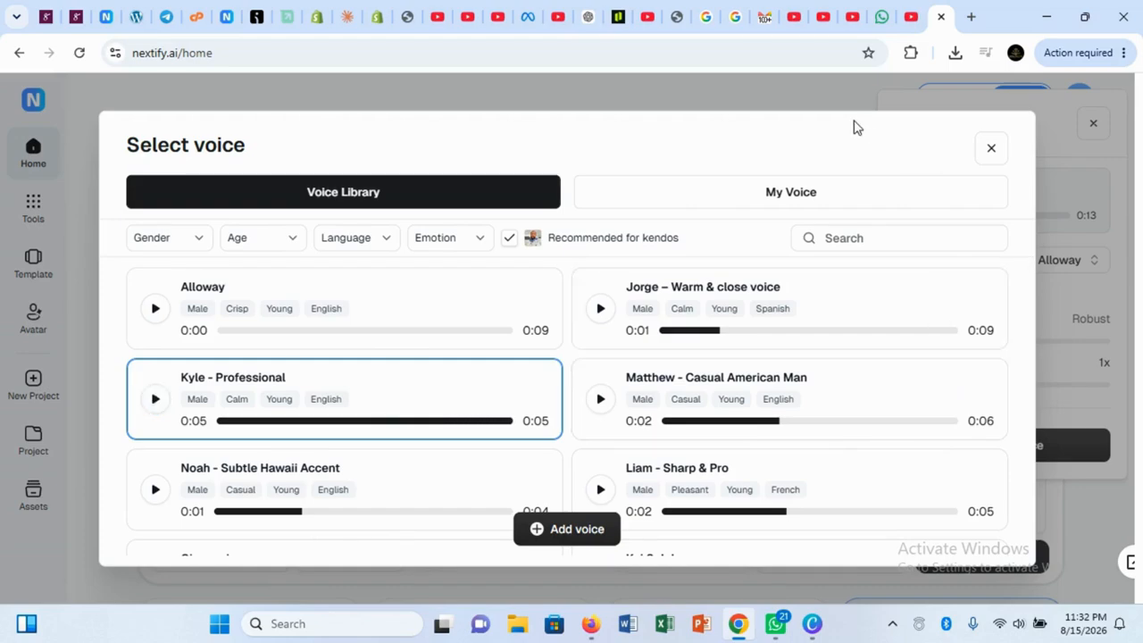
{"action": "left_click", "coordinate": [594, 529]}
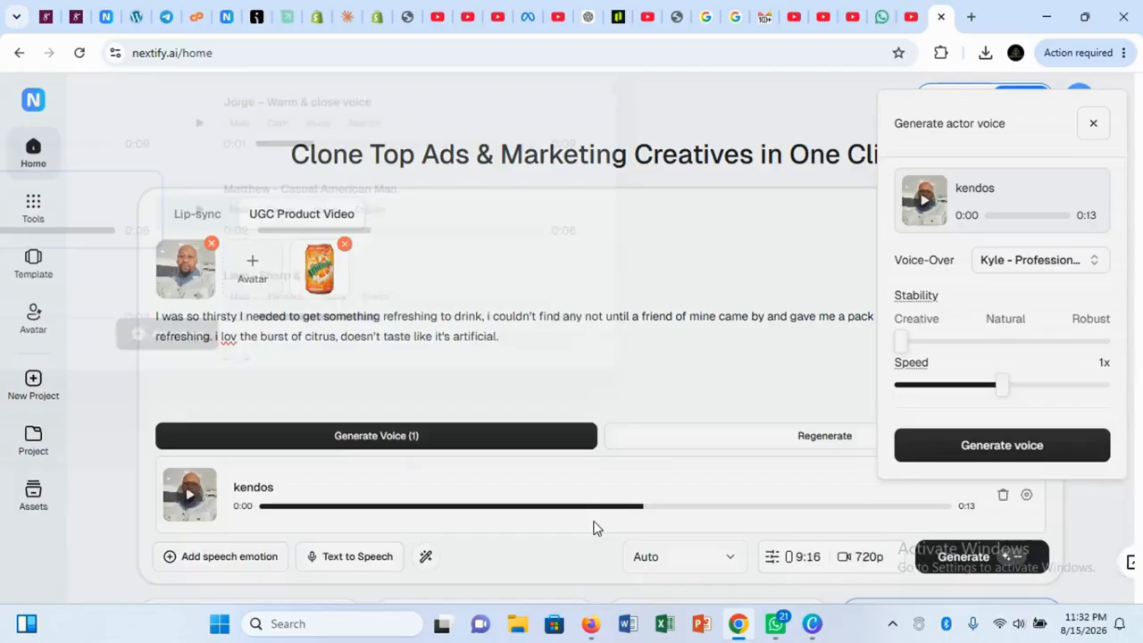
- Listen to part of the avatar's regenerated voice and generate the UGC product video with the Mirinda can
{"action": "left_click", "coordinate": [189, 498]}
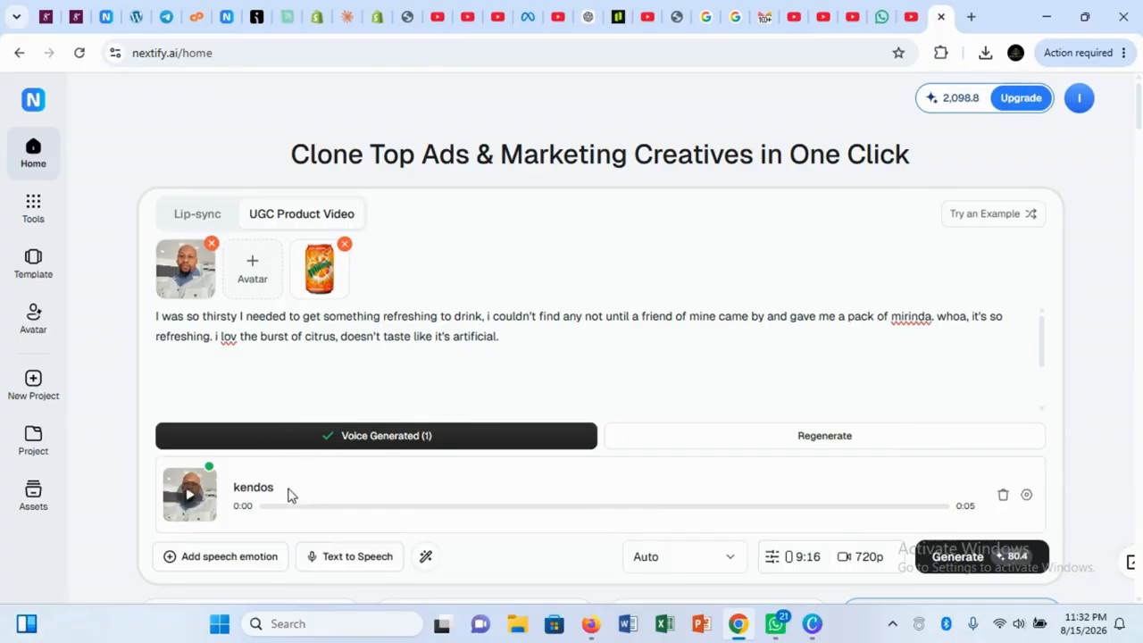
{"action": "left_click", "coordinate": [190, 505]}
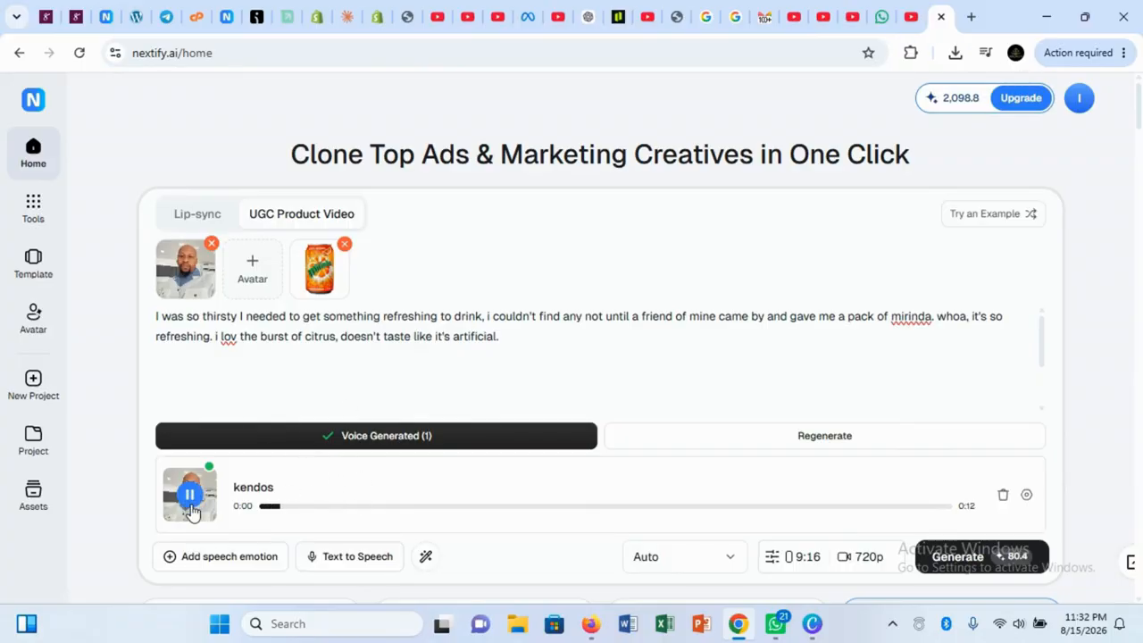
{"action": "left_click", "coordinate": [190, 505]}
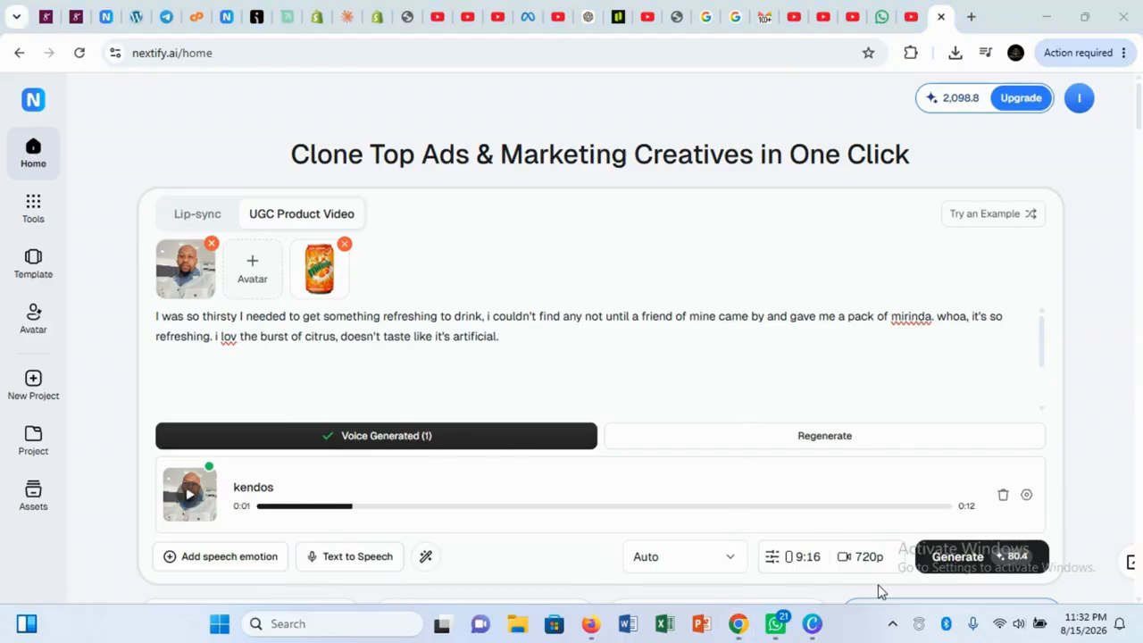
{"action": "left_click", "coordinate": [941, 556]}
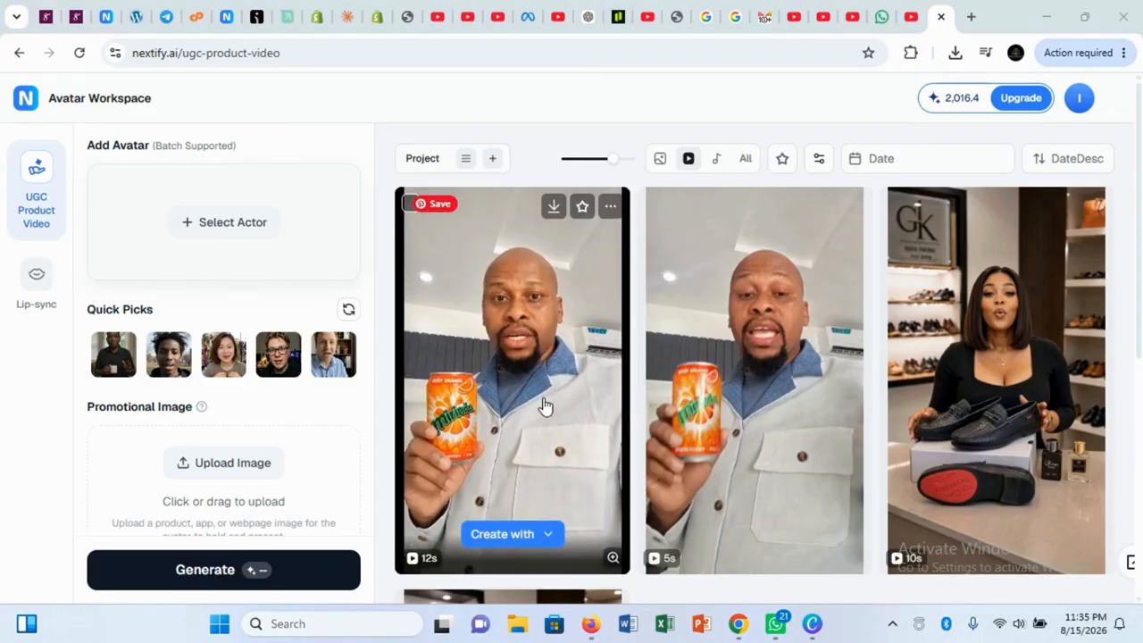
- Raise the computer's sound volume for listening to the new 12-second Mirinda video
{"action": "left_click", "coordinate": [1022, 631]}
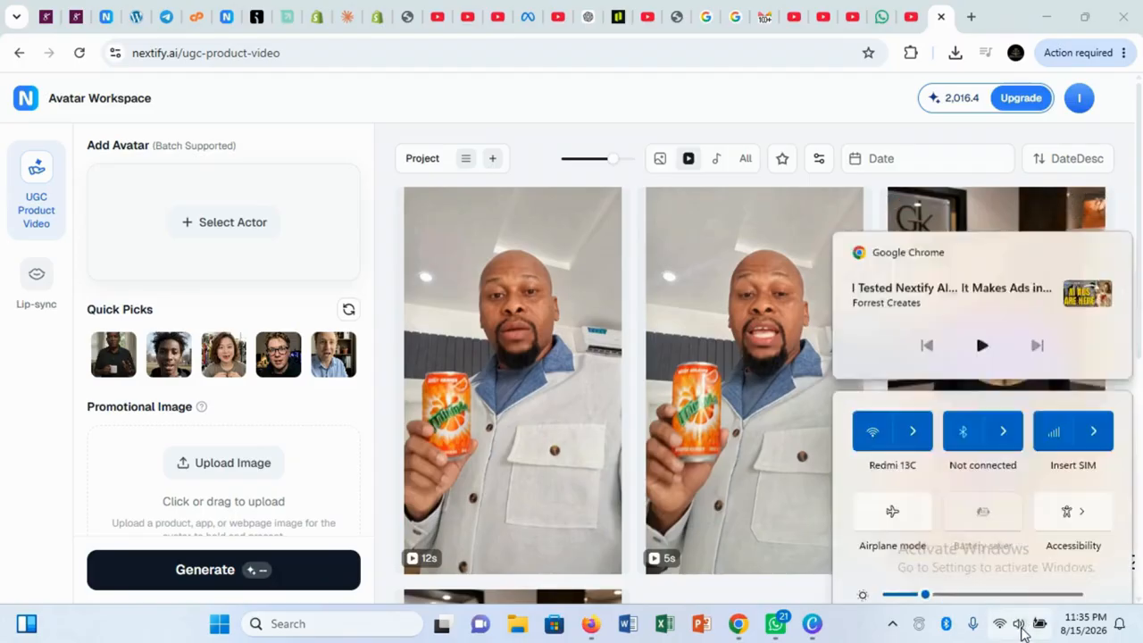
{"action": "left_click_drag", "start_coordinate": [982, 520], "coordinate": [1001, 520]}
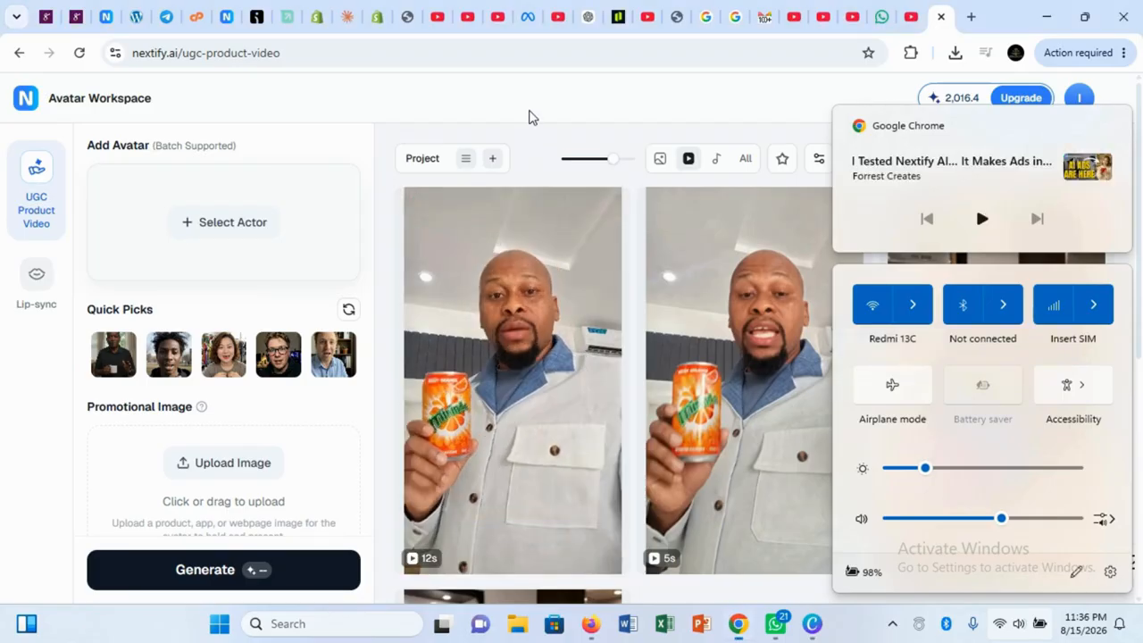
{"action": "left_click", "coordinate": [532, 125]}
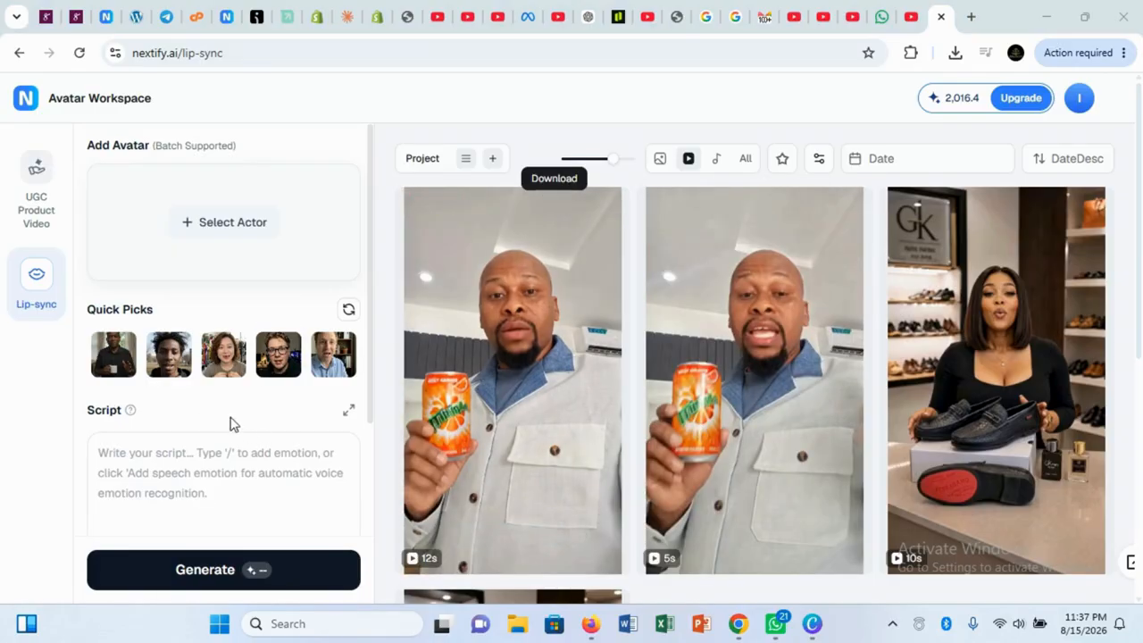
- Add the custom avatar from My Avatar as the actor for a Lip-sync video
{"action": "left_click", "coordinate": [369, 238]}
{"action": "scroll", "coordinate": [370, 241], "scroll_direction": "down", "scroll_amount": 2}
{"action": "scroll", "coordinate": [370, 229], "scroll_direction": "up", "scroll_amount": 2}
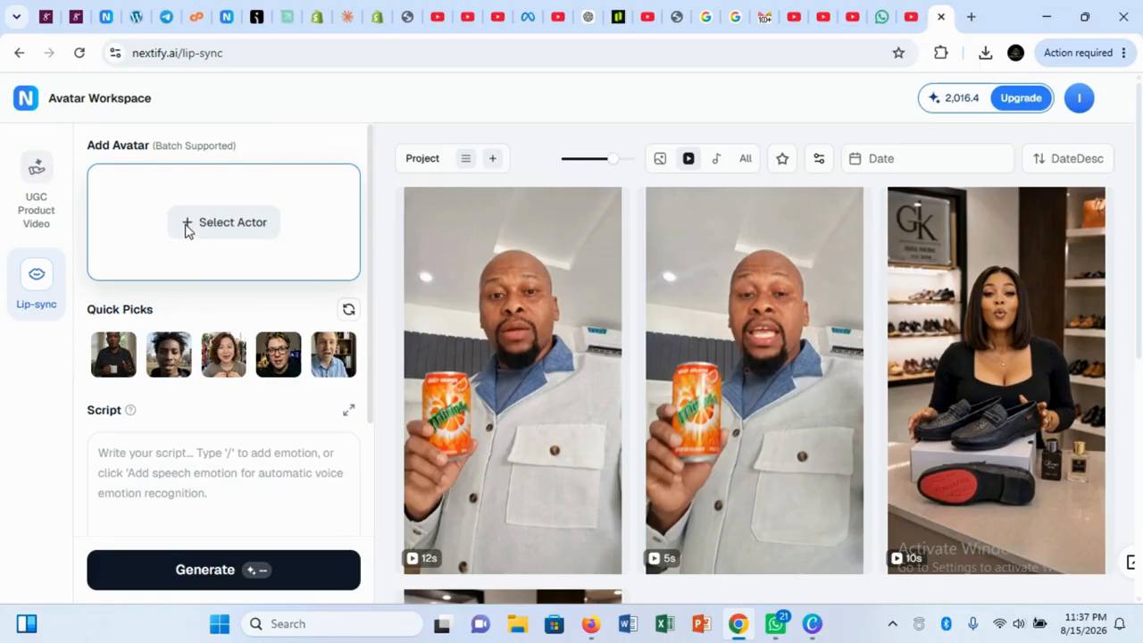
{"action": "left_click", "coordinate": [346, 261]}
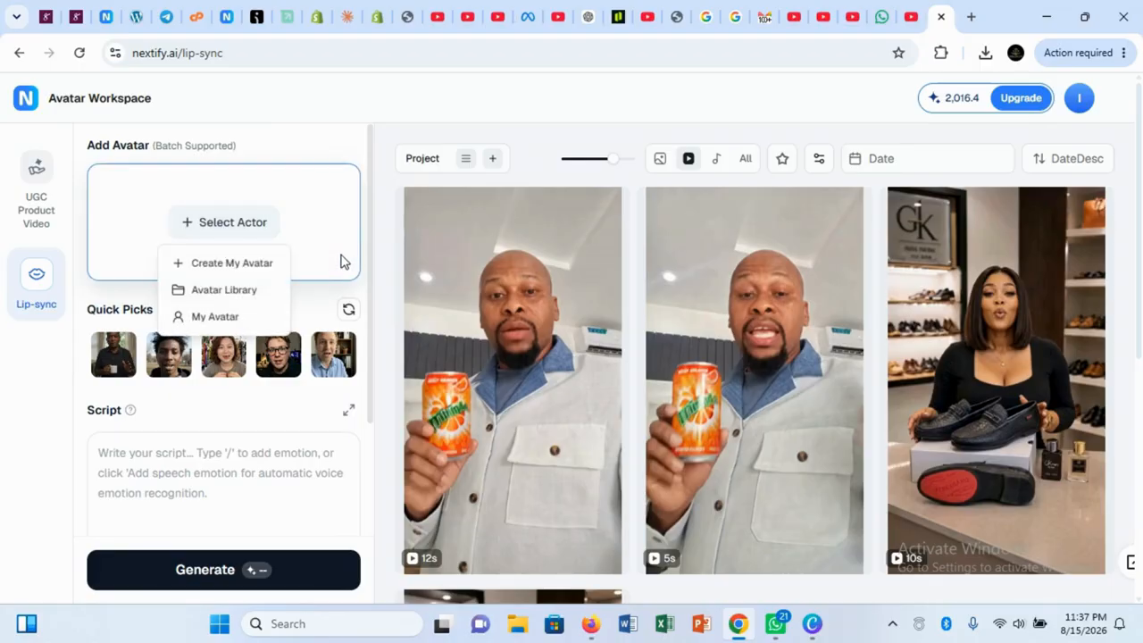
{"action": "left_click", "coordinate": [238, 316]}
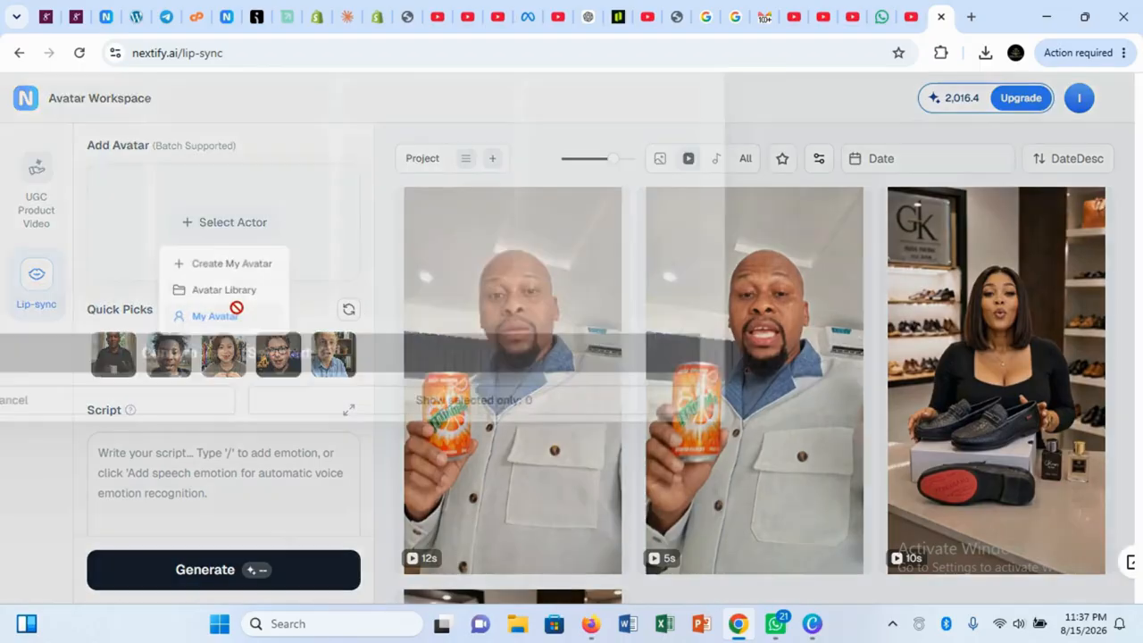
{"action": "left_click", "coordinate": [345, 334]}
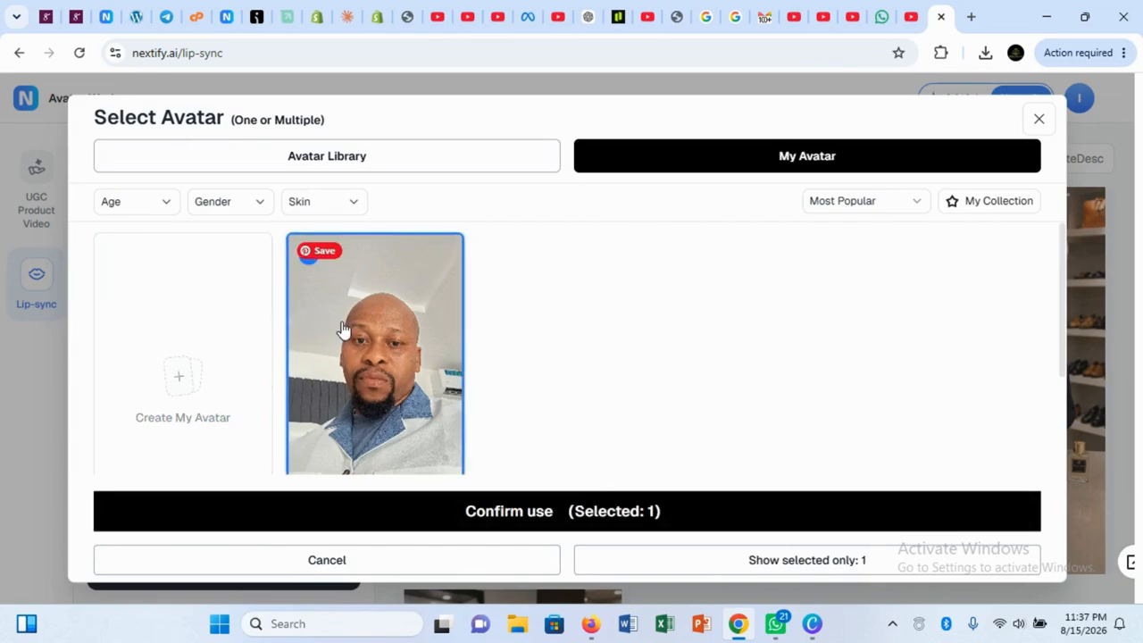
{"action": "left_click", "coordinate": [630, 516]}
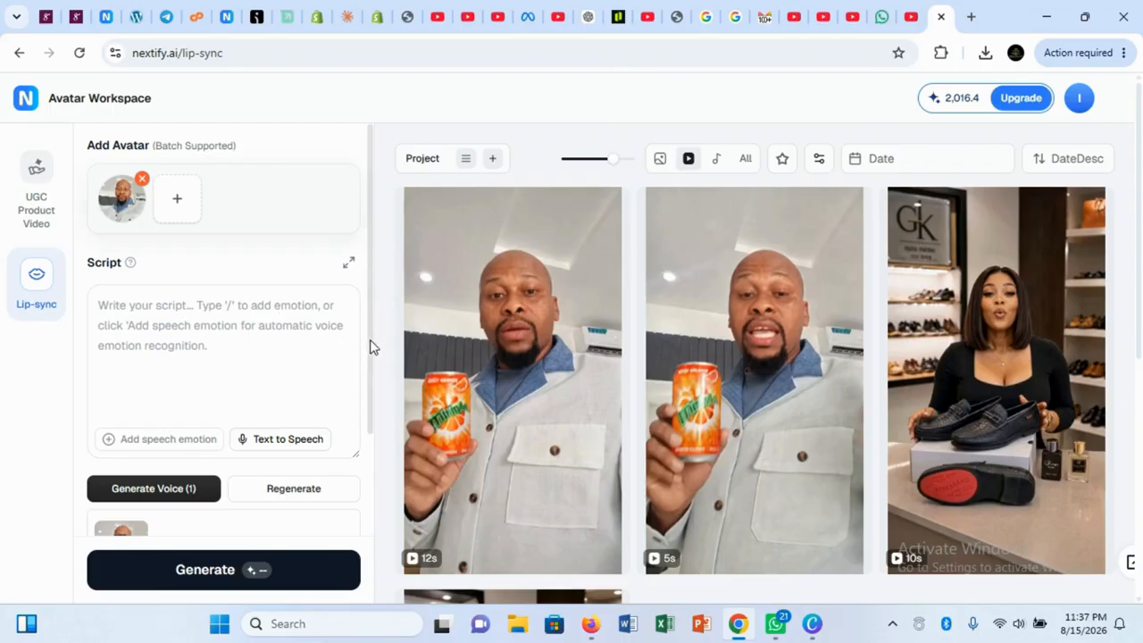
- Switch the script input to Speech to Speech and record a voice message for the avatar
{"action": "left_click", "coordinate": [299, 437]}
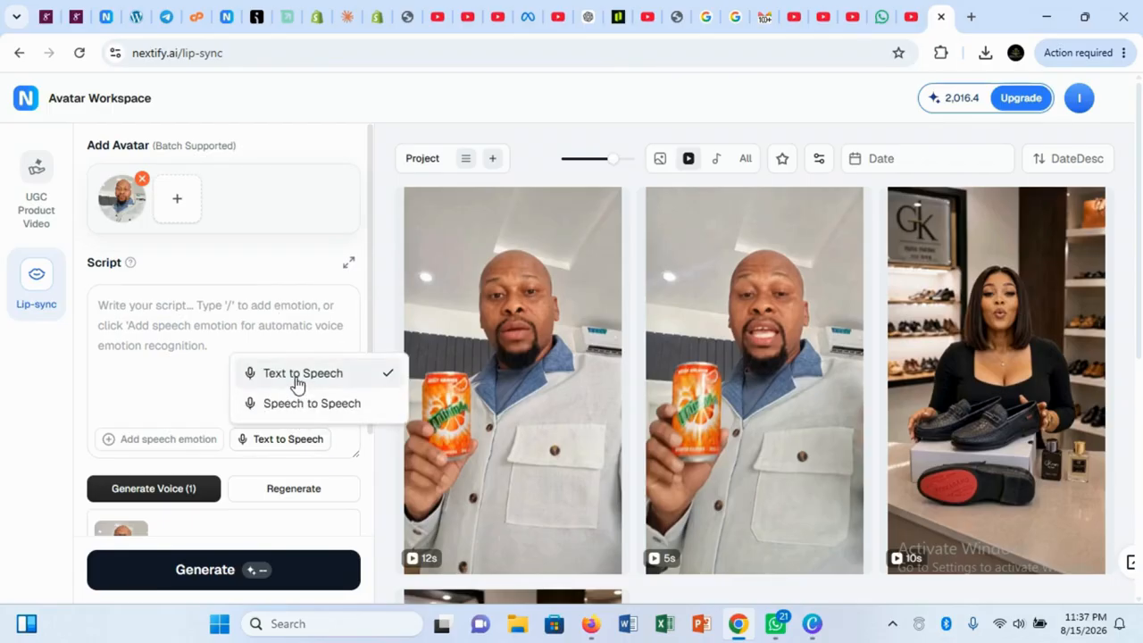
{"action": "left_click", "coordinate": [299, 405]}
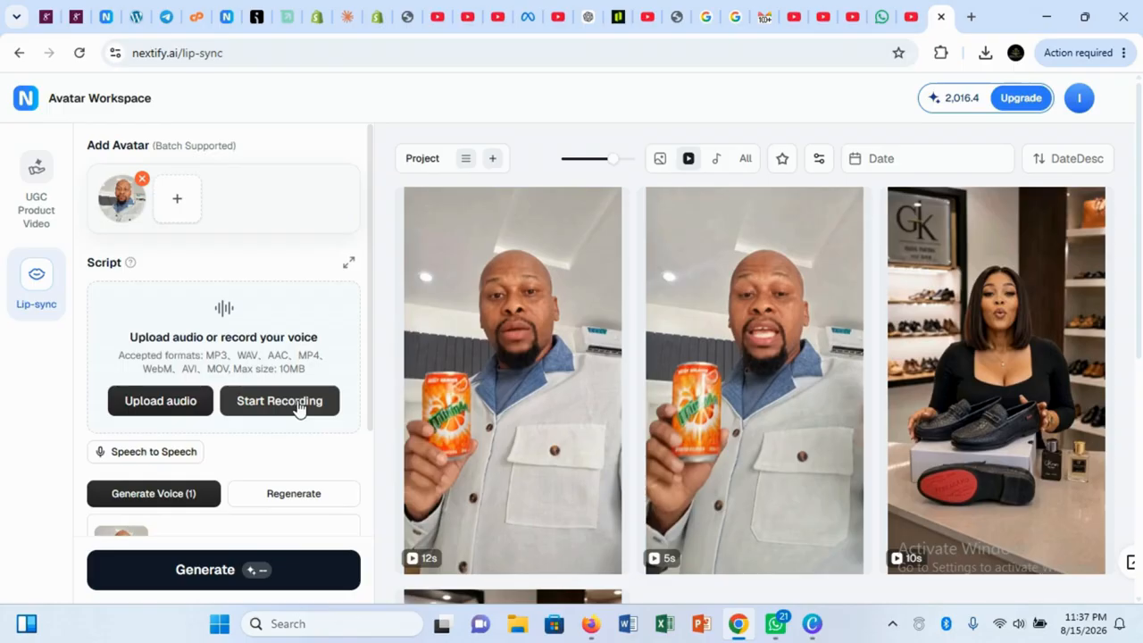
{"action": "left_click", "coordinate": [299, 405]}
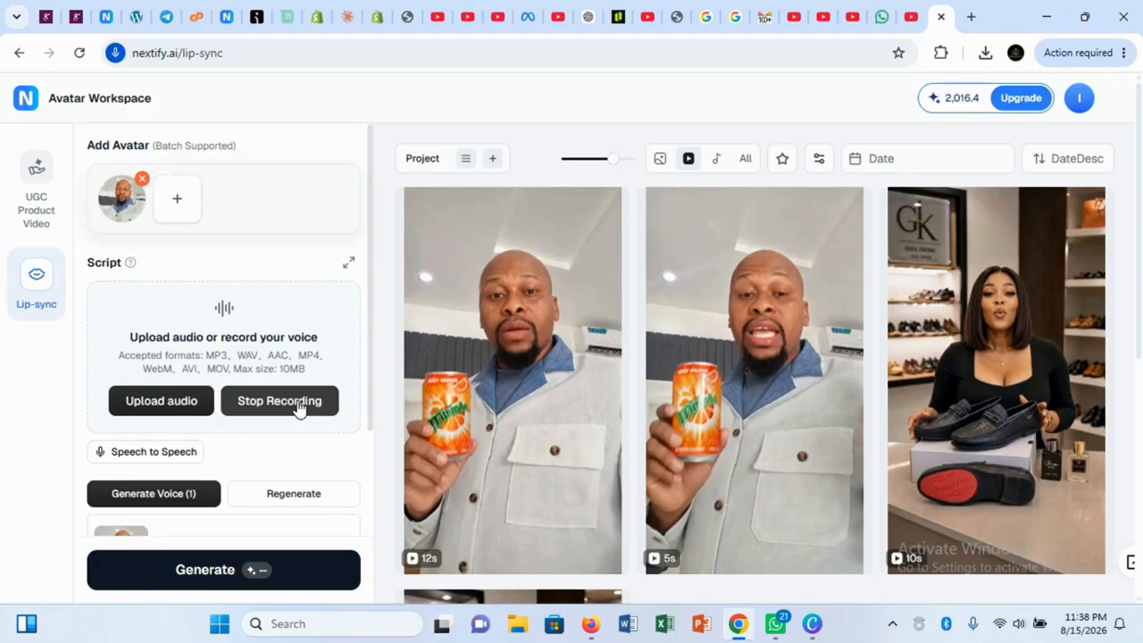
{"action": "left_click", "coordinate": [299, 406]}
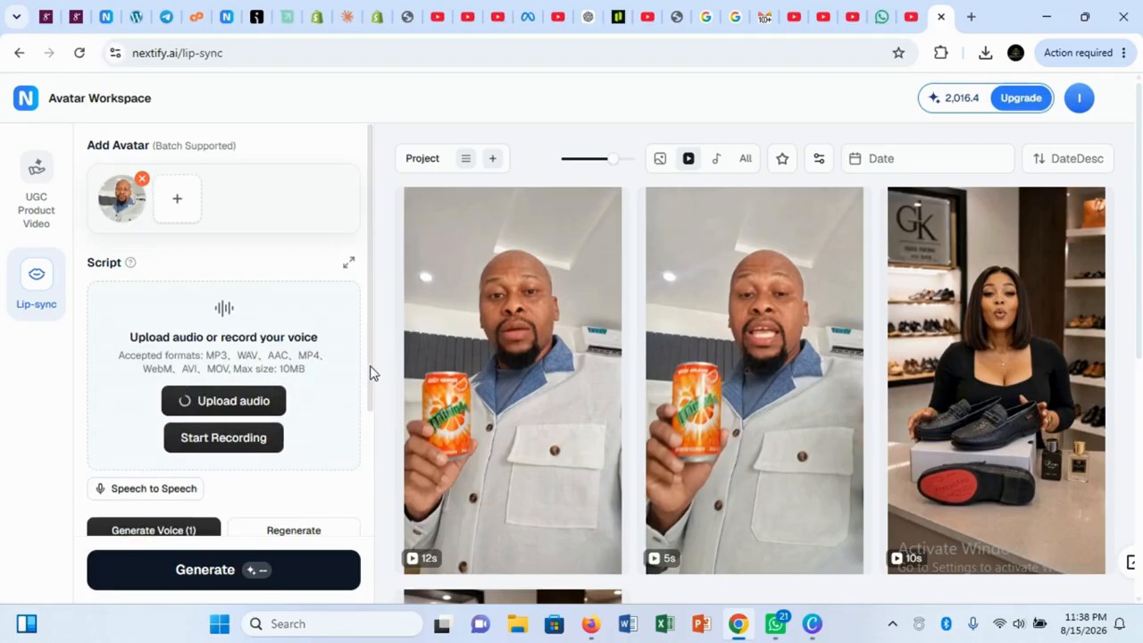
- Generate the avatar's lip-sync video from the recorded audio
{"action": "left_click_drag", "start_coordinate": [370, 375], "coordinate": [373, 482]}
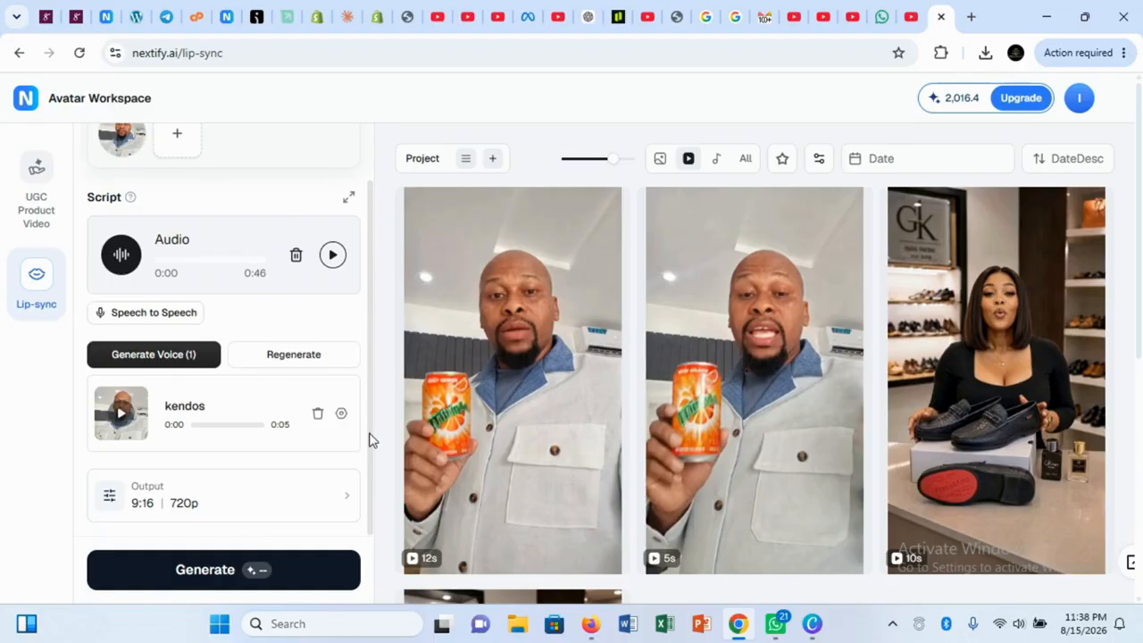
{"action": "mouse_move", "coordinate": [374, 436]}
{"action": "left_mouse_down"}
{"action": "mouse_move", "coordinate": [372, 348]}
{"action": "mouse_move", "coordinate": [370, 455]}
{"action": "left_mouse_up"}
{"action": "left_click", "coordinate": [215, 581]}
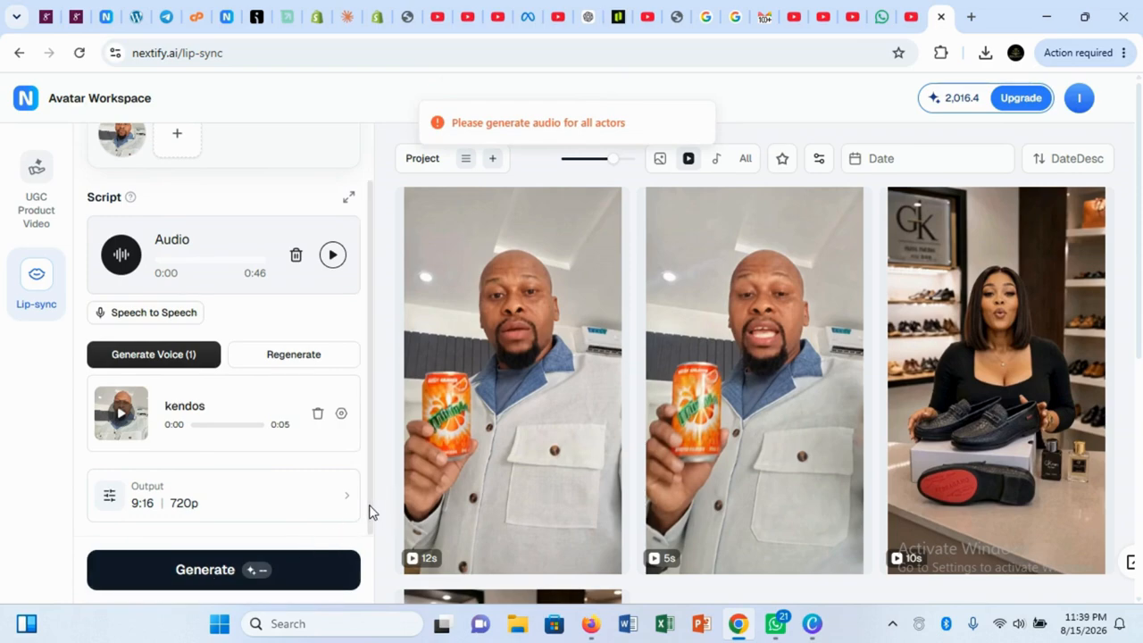
{"action": "left_click_drag", "start_coordinate": [373, 527], "coordinate": [375, 441]}
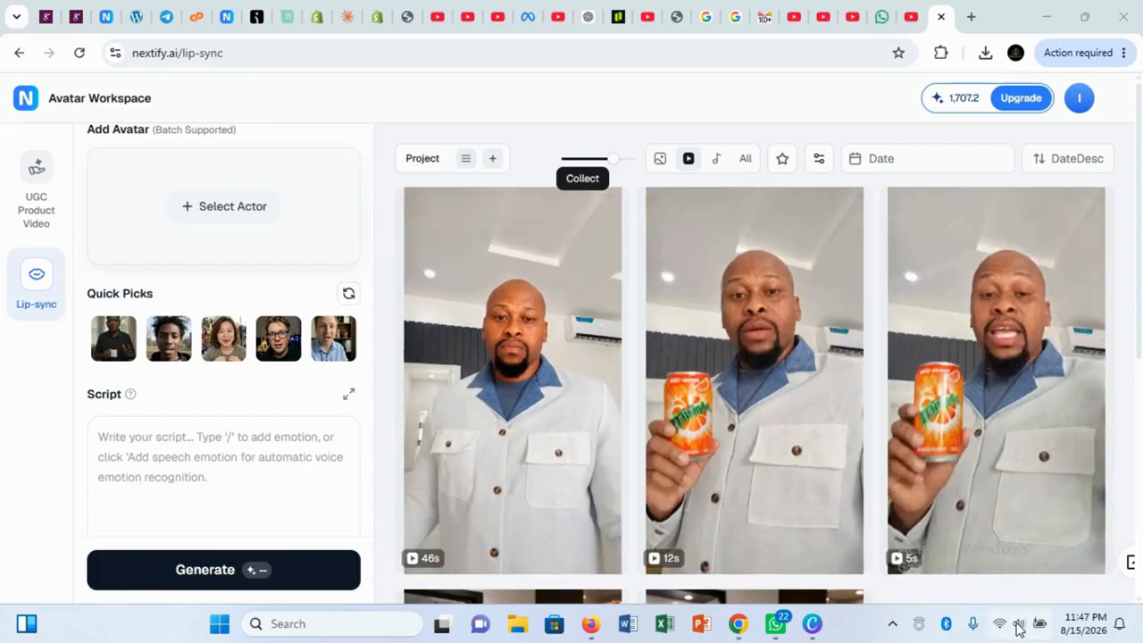
- Raise the computer's sound volume further and preview the new 46-second lip-sync video
{"action": "left_click", "coordinate": [1018, 626]}
{"action": "left_click_drag", "start_coordinate": [1001, 519], "coordinate": [1018, 522]}
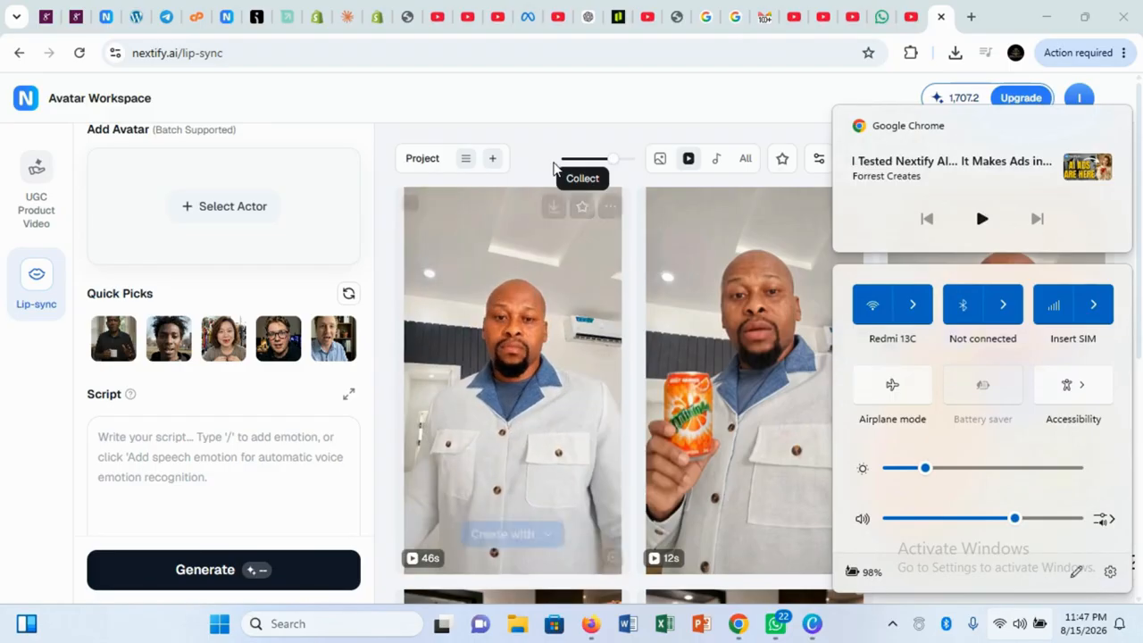
{"action": "left_click", "coordinate": [563, 117]}
{"action": "mouse_move", "coordinate": [510, 339]}
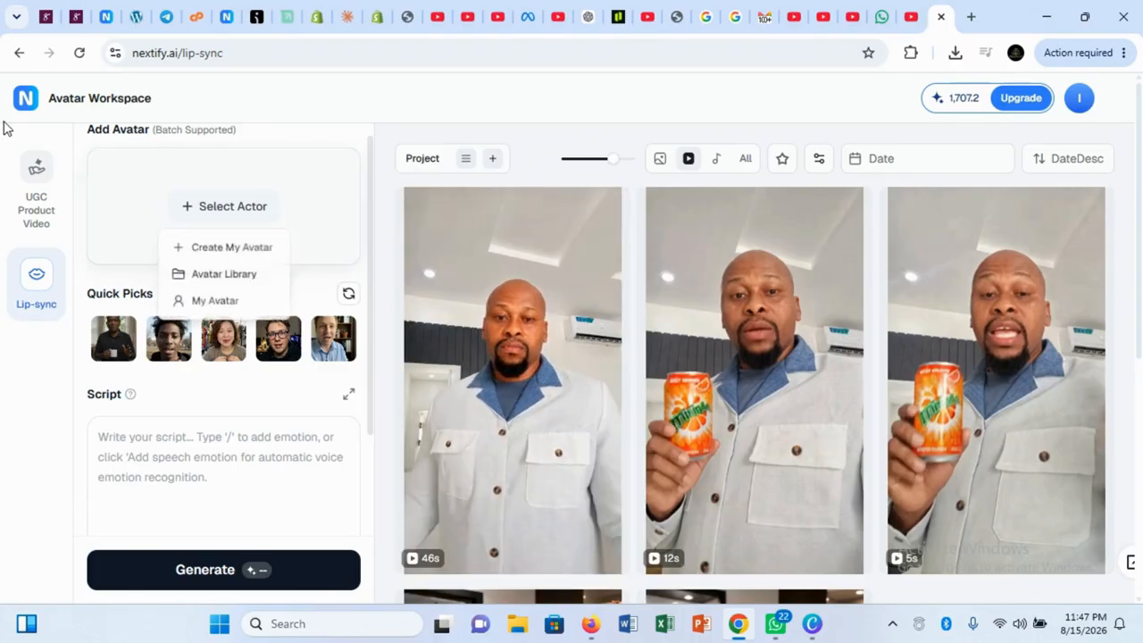
- Return to the home page and look through the recommended tools and One-Click Styles down to Pain Point Resolution
{"action": "left_click", "coordinate": [29, 100]}
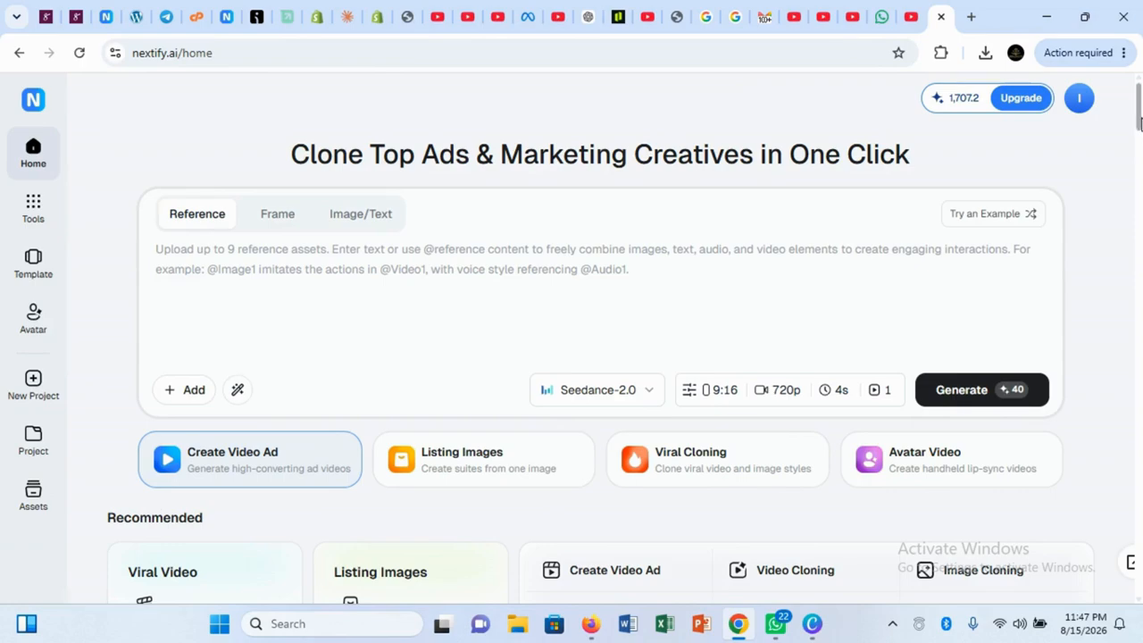
{"action": "left_click_drag", "start_coordinate": [1139, 123], "coordinate": [1140, 156]}
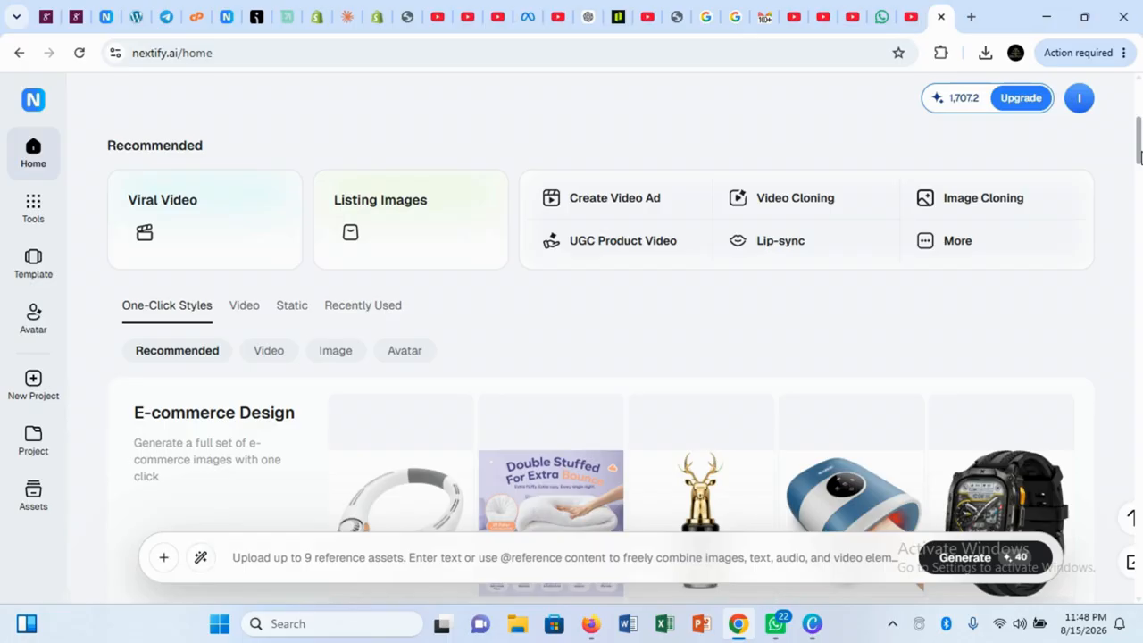
{"action": "mouse_move", "coordinate": [1139, 156]}
{"action": "left_mouse_down"}
{"action": "mouse_move", "coordinate": [1140, 225]}
{"action": "mouse_move", "coordinate": [1139, 178]}
{"action": "left_mouse_up"}
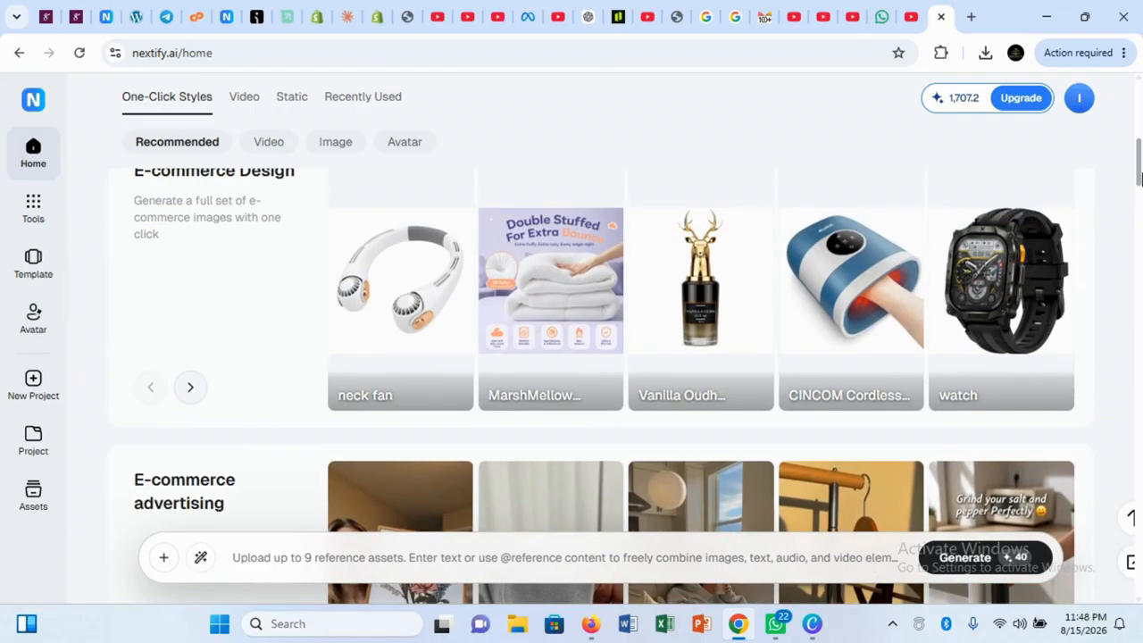
{"action": "left_click_drag", "start_coordinate": [1139, 178], "coordinate": [1139, 274]}
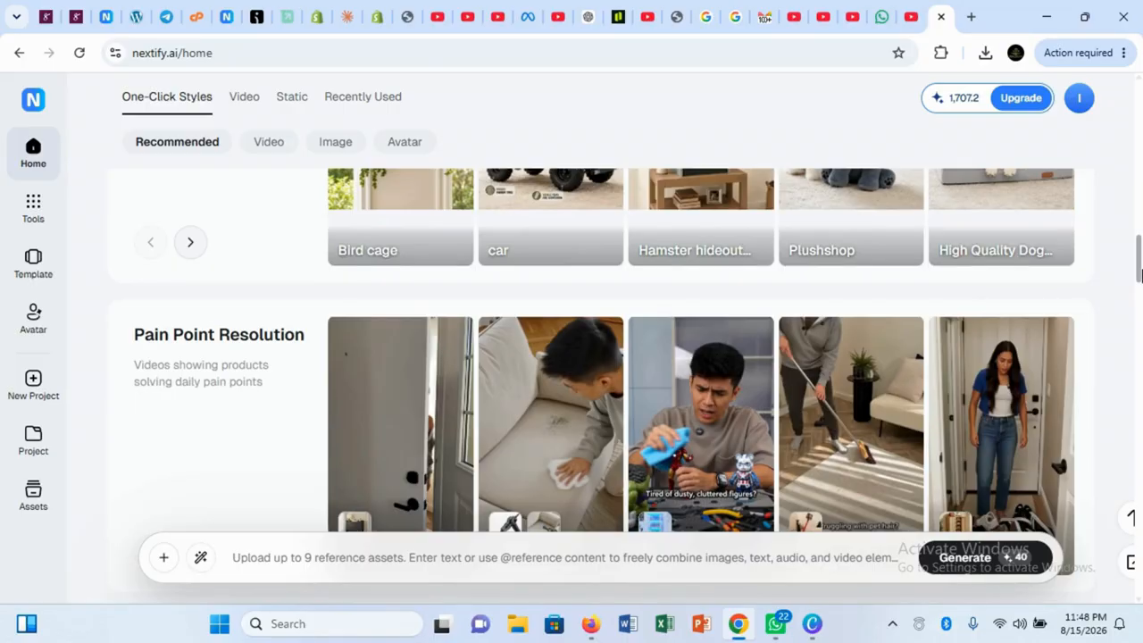
{"action": "left_click_drag", "start_coordinate": [1140, 274], "coordinate": [1139, 121]}
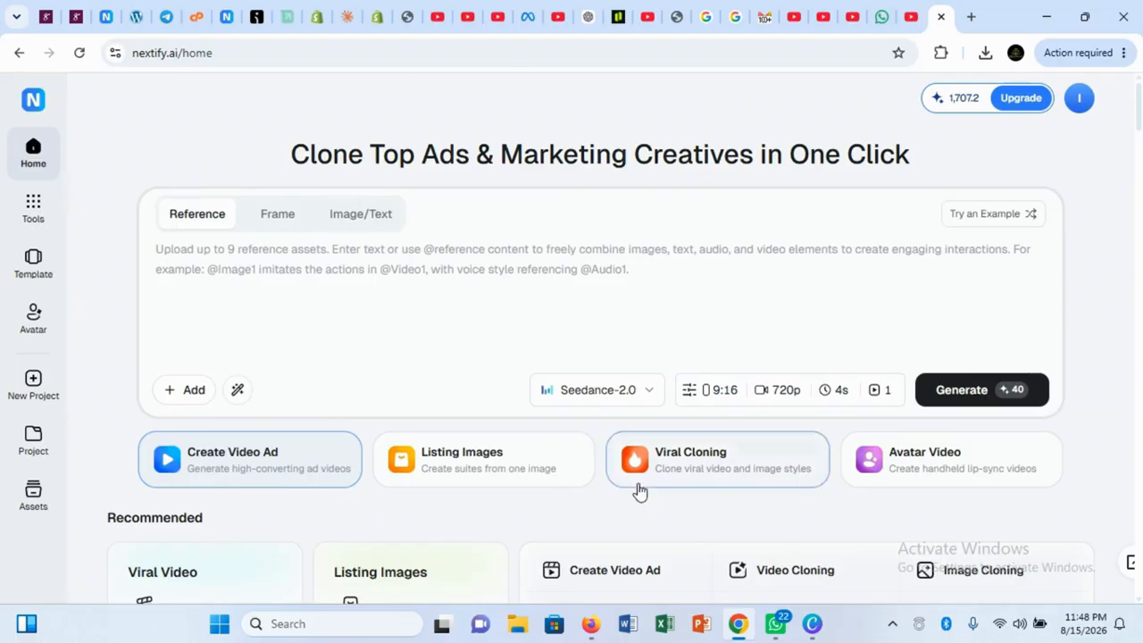
- Switch the home page creator to Avatar Video and look over its Lip-sync form and the recommended tools
{"action": "left_click", "coordinate": [933, 477]}
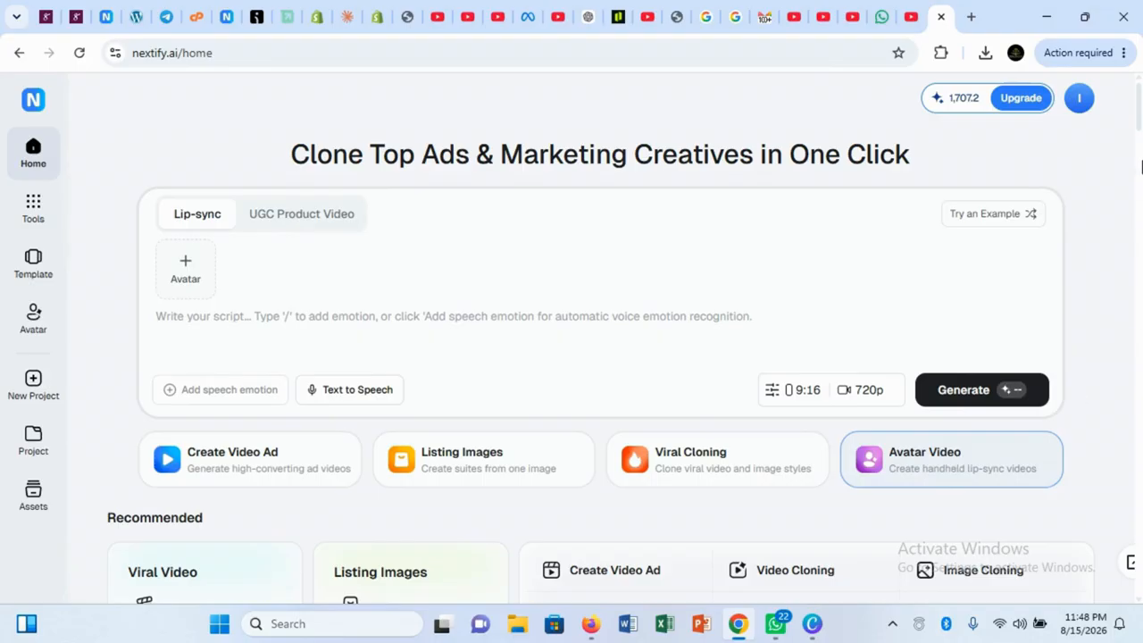
{"action": "scroll", "coordinate": [1140, 134], "scroll_direction": "down", "scroll_amount": 1}
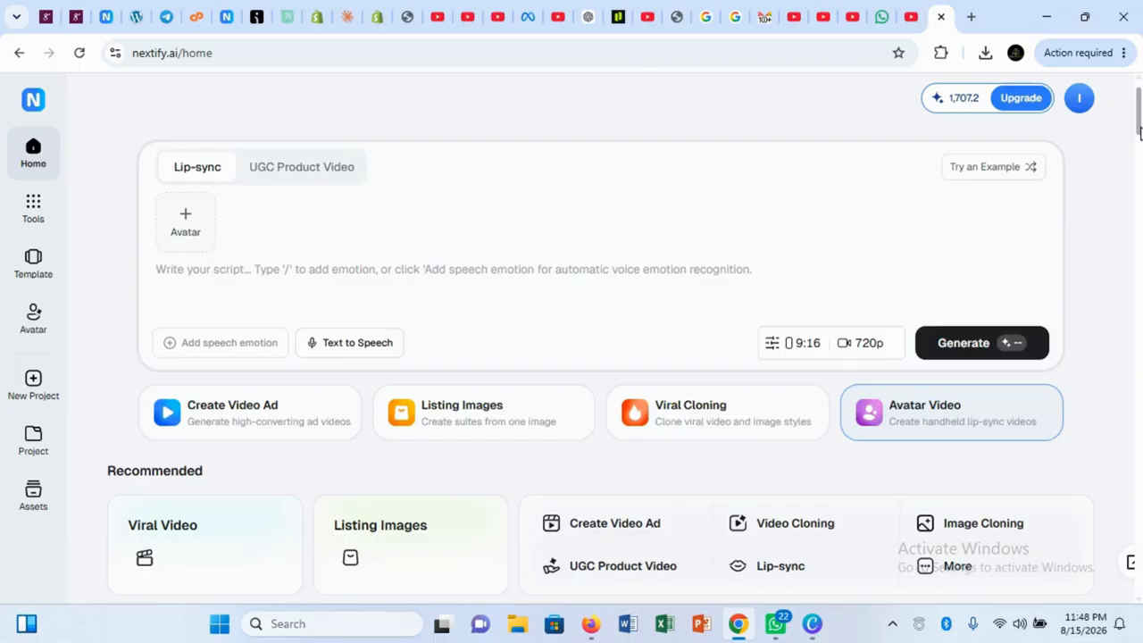
{"action": "scroll", "coordinate": [1139, 132], "scroll_direction": "down", "scroll_amount": 2}
{"action": "scroll", "coordinate": [1139, 130], "scroll_direction": "up", "scroll_amount": 3}
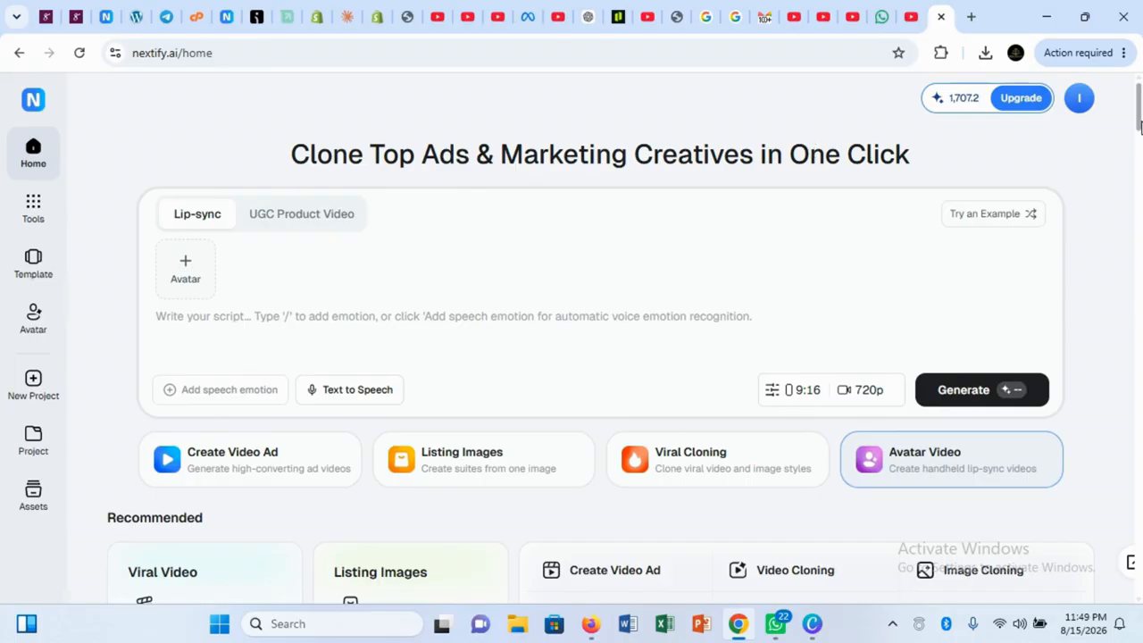
- Review the yearly Starter, Pro and Business plans in Plans & Pricing and close the overview
{"action": "left_click", "coordinate": [1028, 105]}
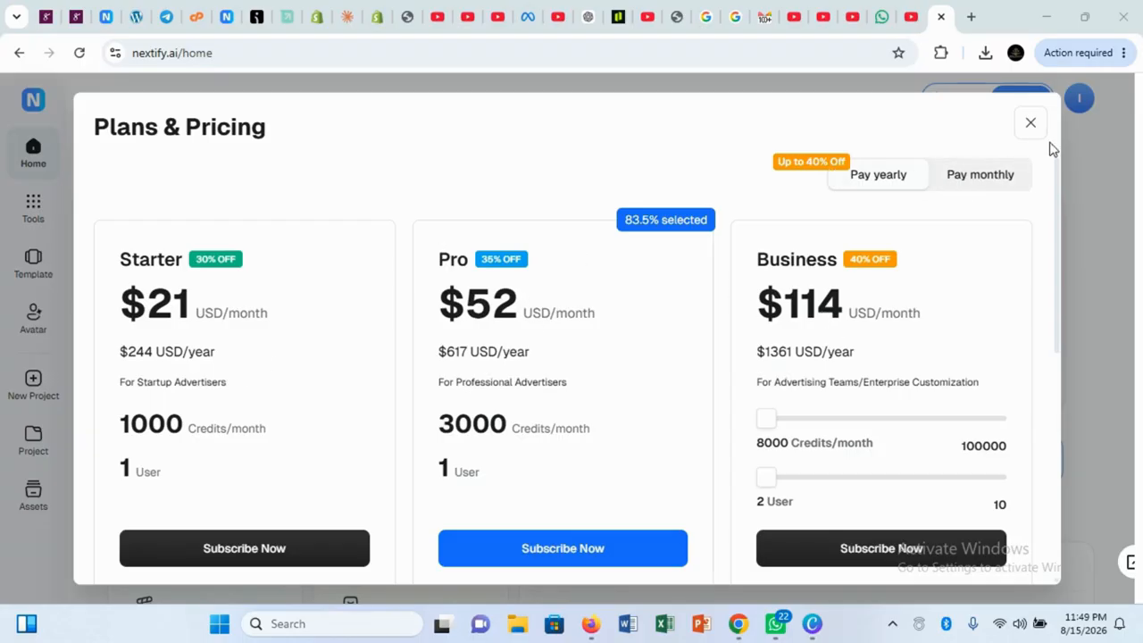
{"action": "left_click", "coordinate": [1030, 124]}
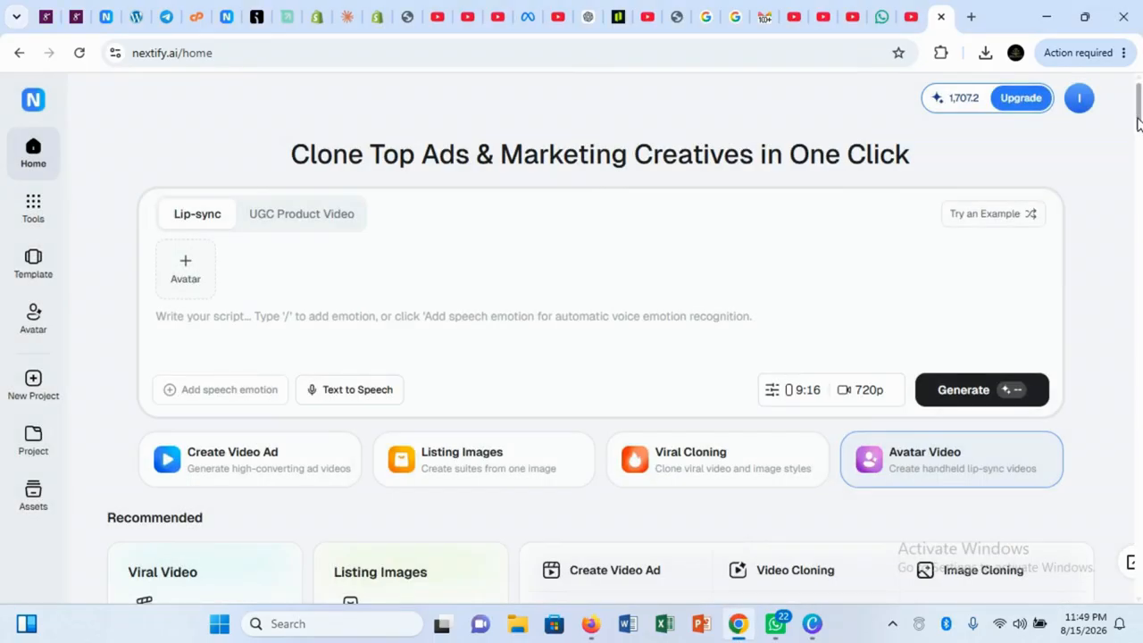
{"action": "left_click_drag", "start_coordinate": [1139, 123], "coordinate": [1138, 139]}
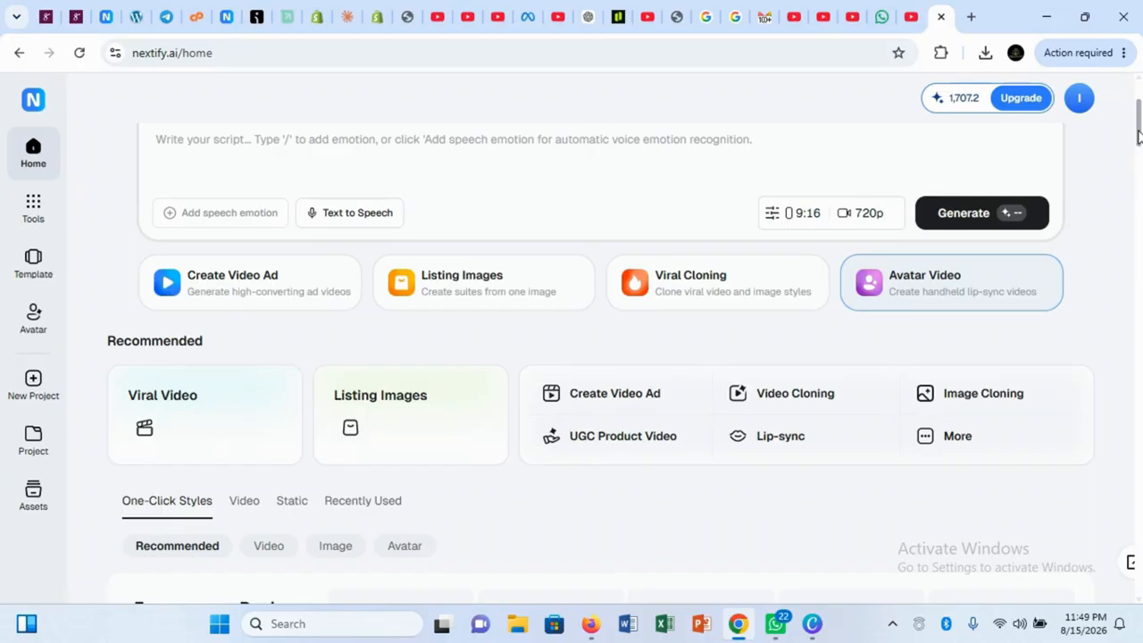
{"action": "left_click_drag", "start_coordinate": [1138, 134], "coordinate": [1139, 123]}
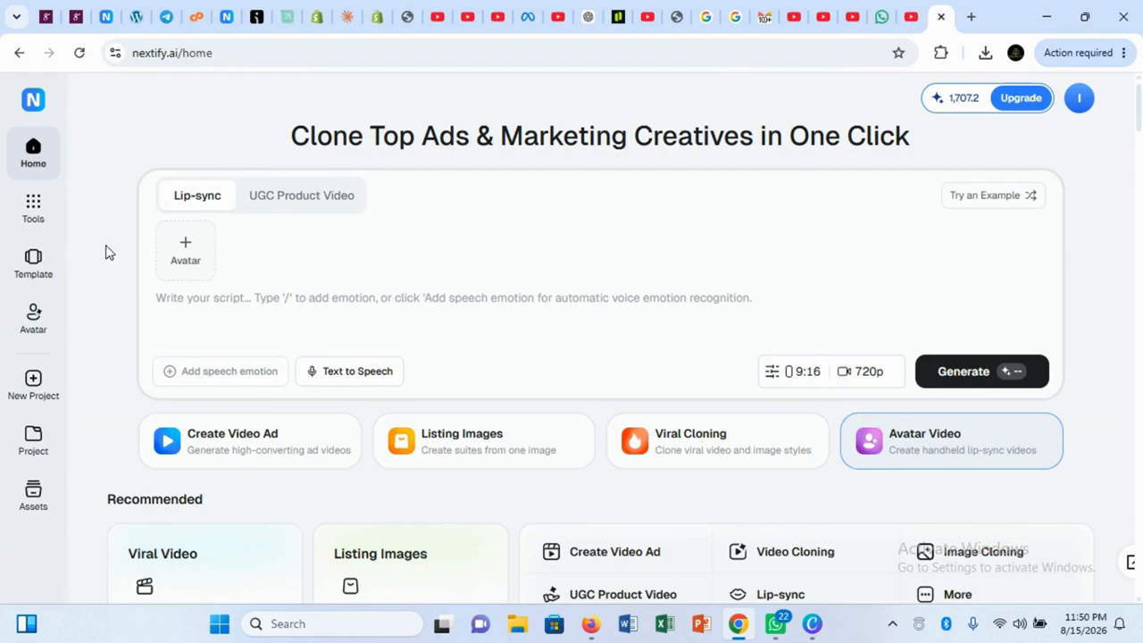
{"action": "left_click", "coordinate": [192, 279]}
{"action": "scroll", "coordinate": [1139, 125], "scroll_direction": "down", "scroll_amount": 3}
{"action": "scroll", "coordinate": [1139, 120], "scroll_direction": "up", "scroll_amount": 3}
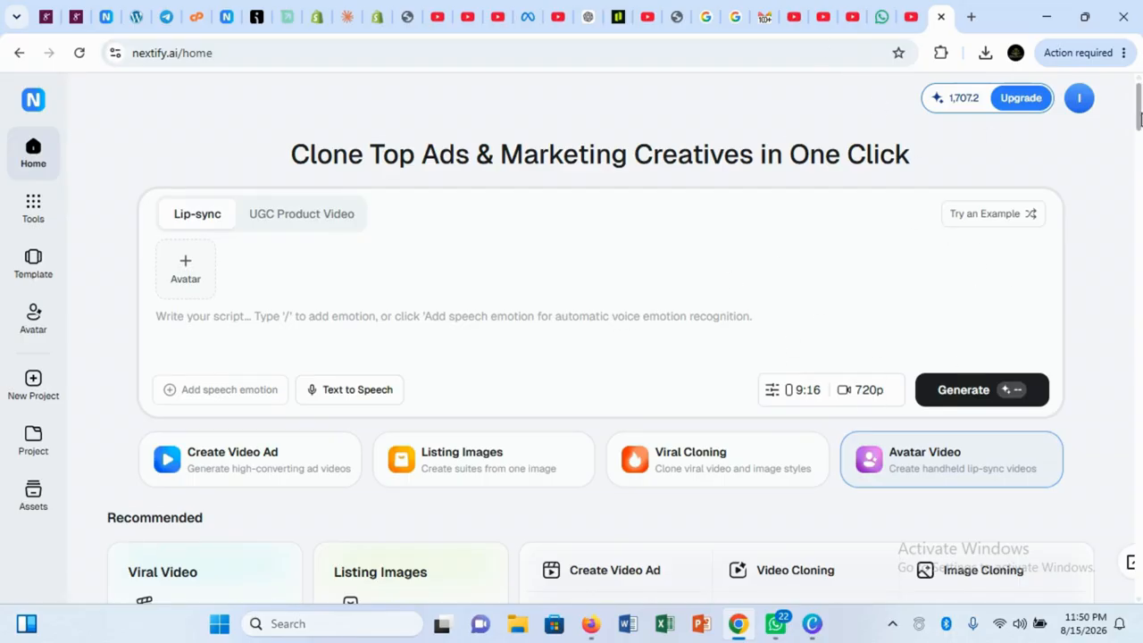
{"action": "scroll", "coordinate": [1139, 119], "scroll_direction": "down", "scroll_amount": 3}
{"action": "scroll", "coordinate": [1139, 114], "scroll_direction": "up", "scroll_amount": 3}
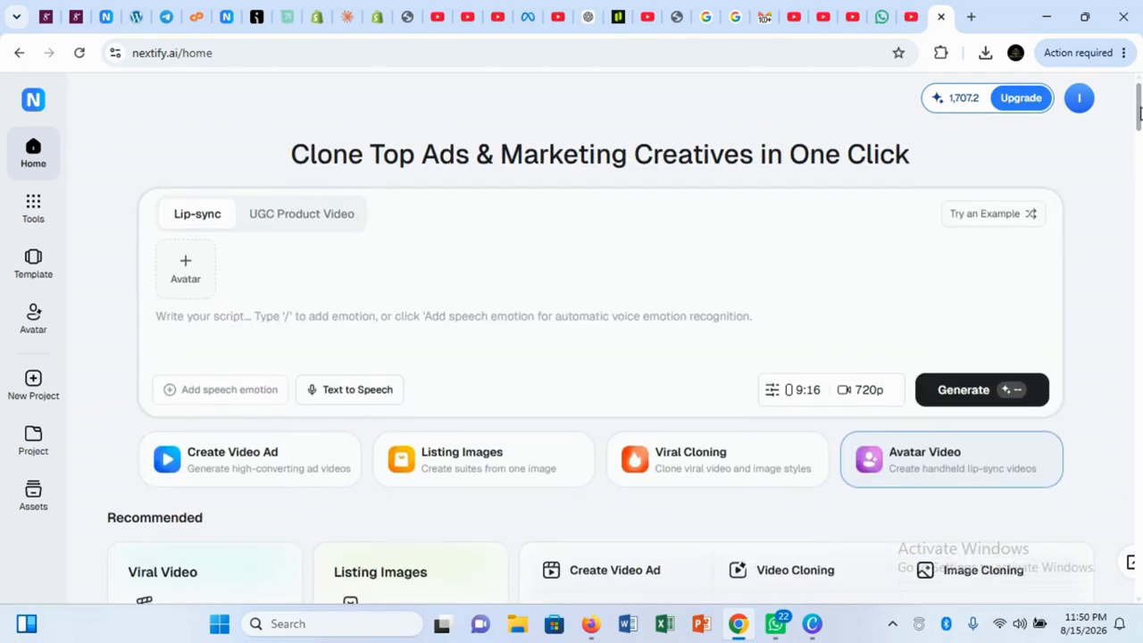